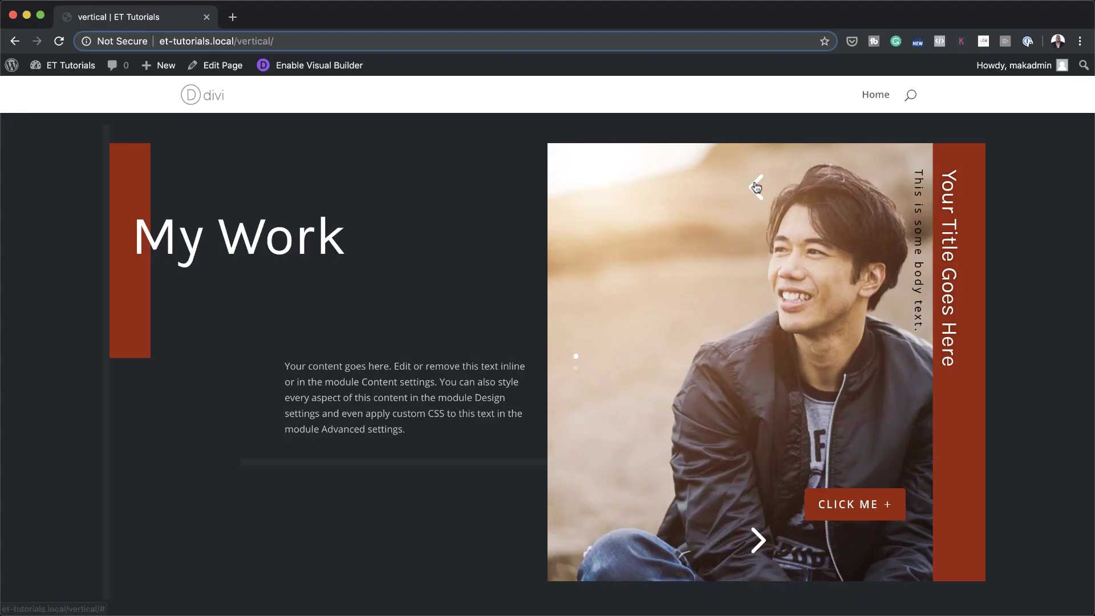
Browse the slides of the vertical slider on the finished example page
click(755, 187)
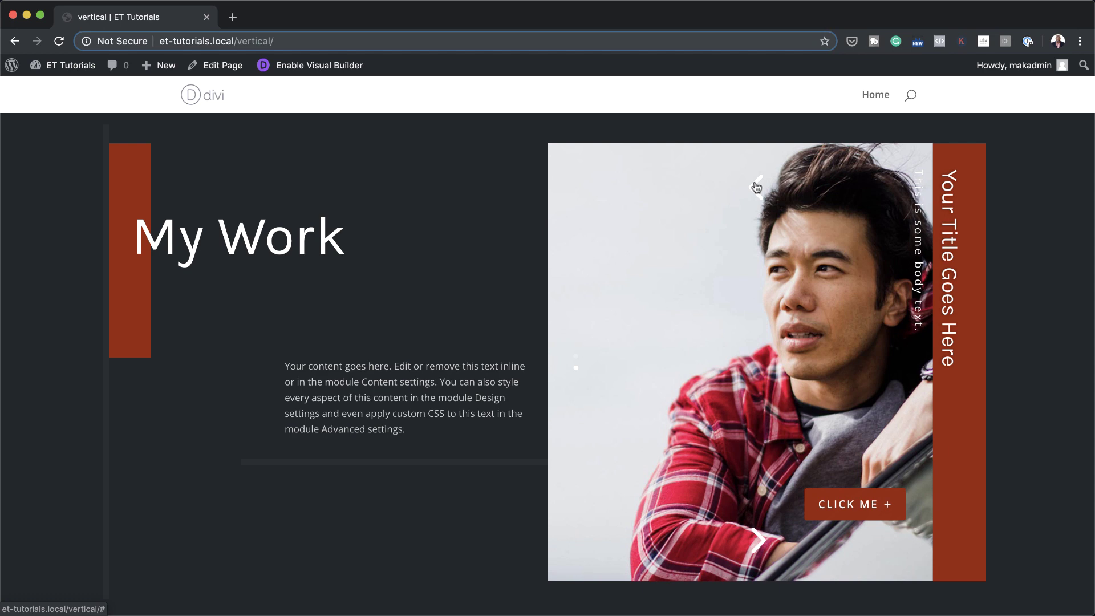
click(759, 538)
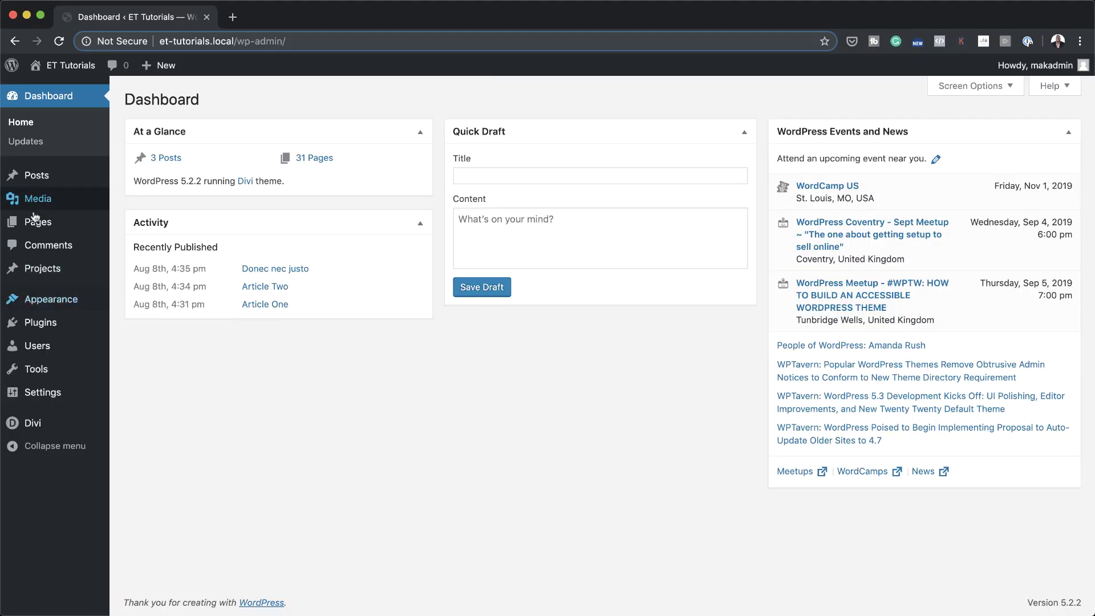
Create a new WordPress page titled "Vertical Slider Elements"
mouse_move(55, 223)
click(139, 243)
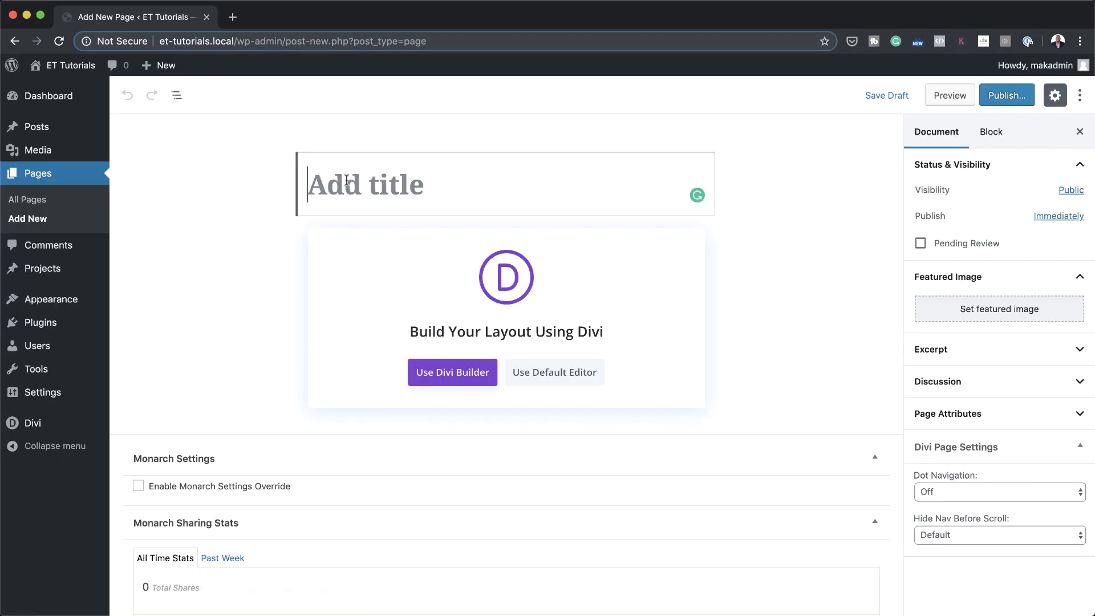
text(Vertical Slider Elements)
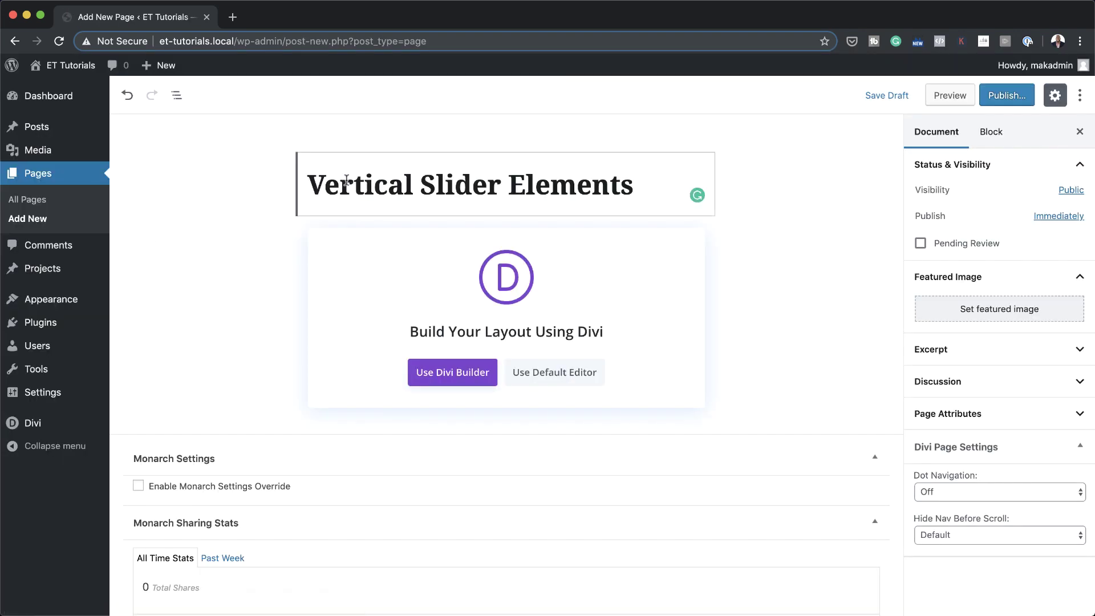
Start building the page from scratch with the Divi Builder and insert a row with two equal columns, without adding a module
click(468, 374)
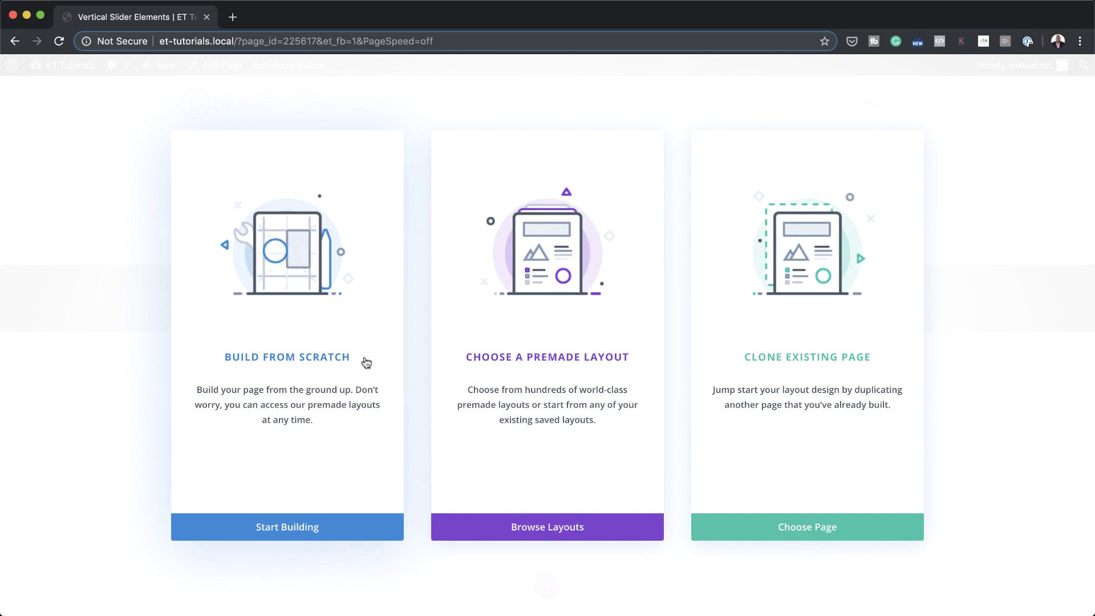
click(328, 357)
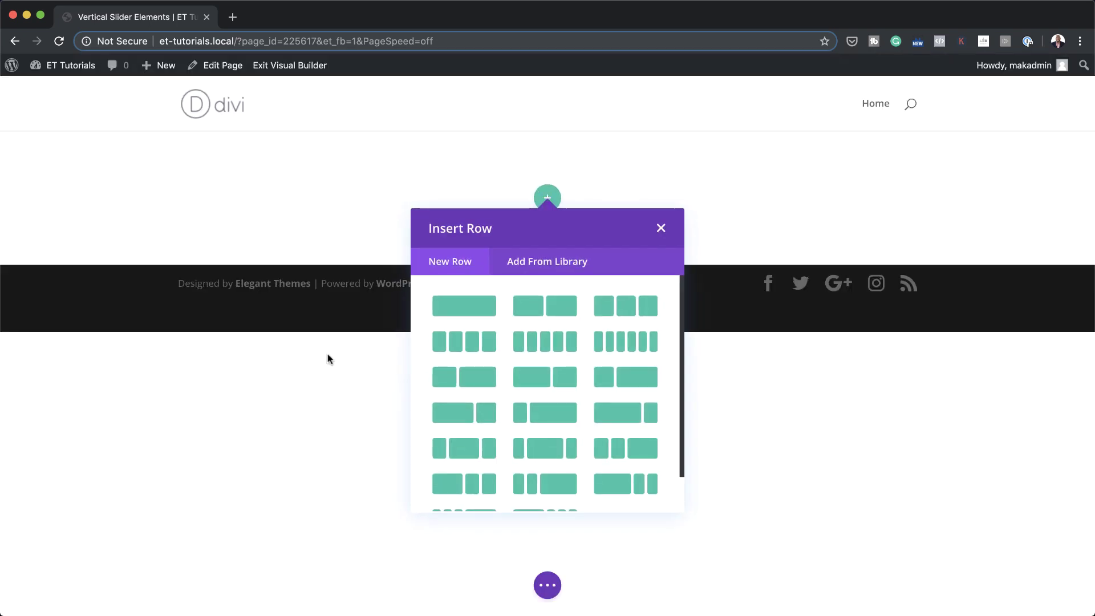
click(562, 308)
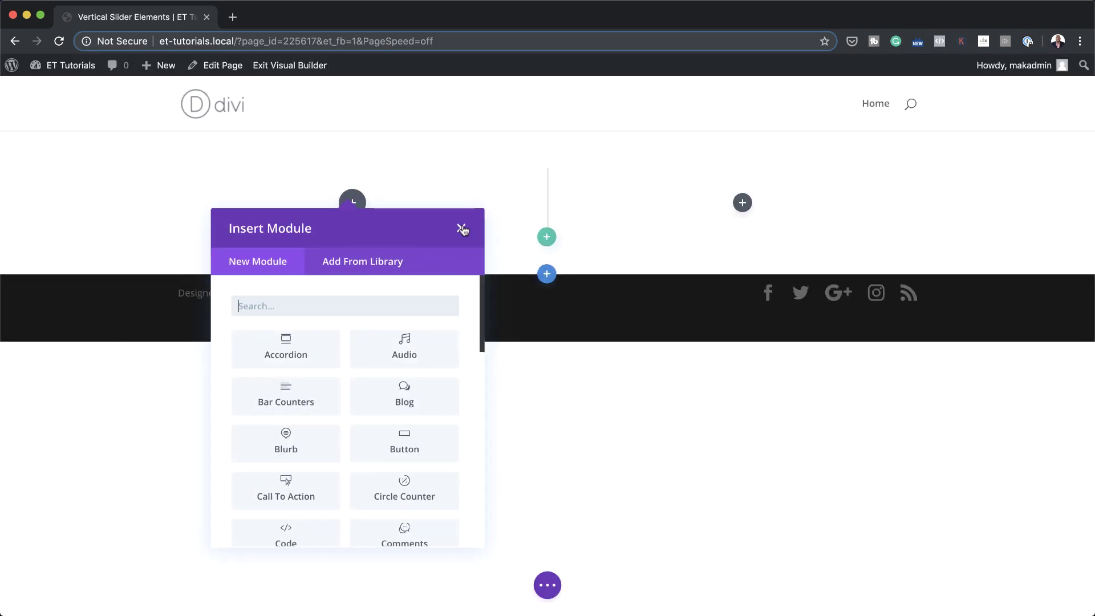
click(460, 226)
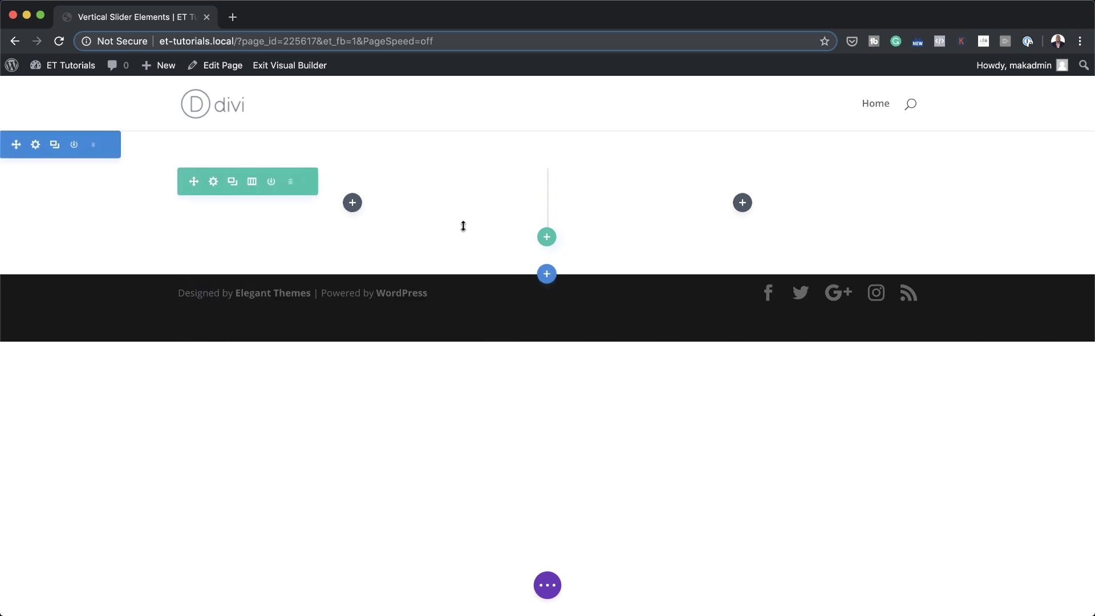
Set the section's background color to #24272a and save the section settings
click(37, 148)
click(92, 213)
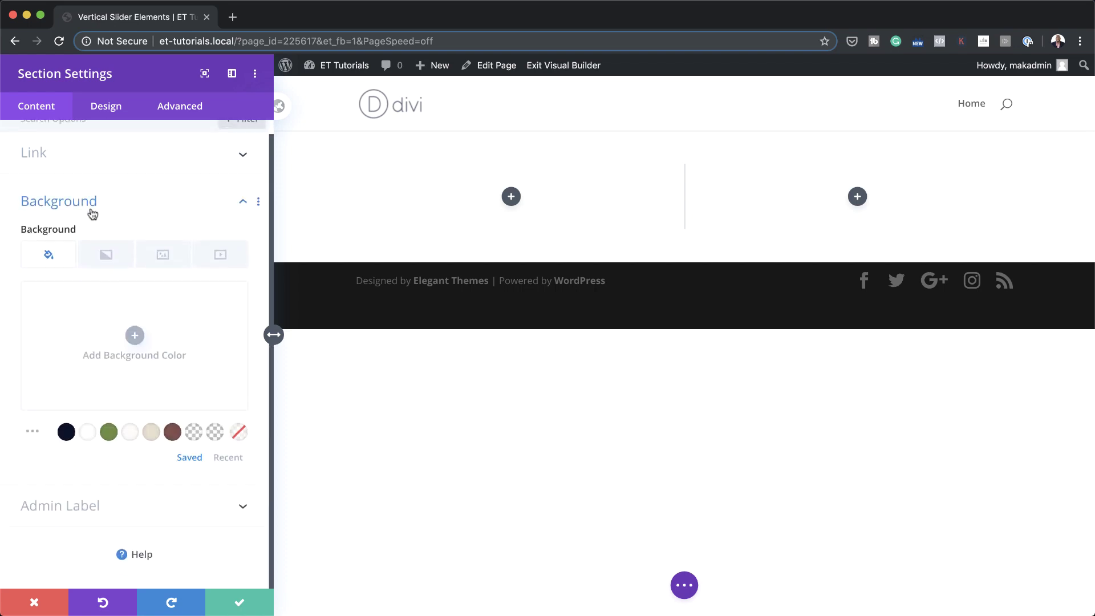
click(135, 335)
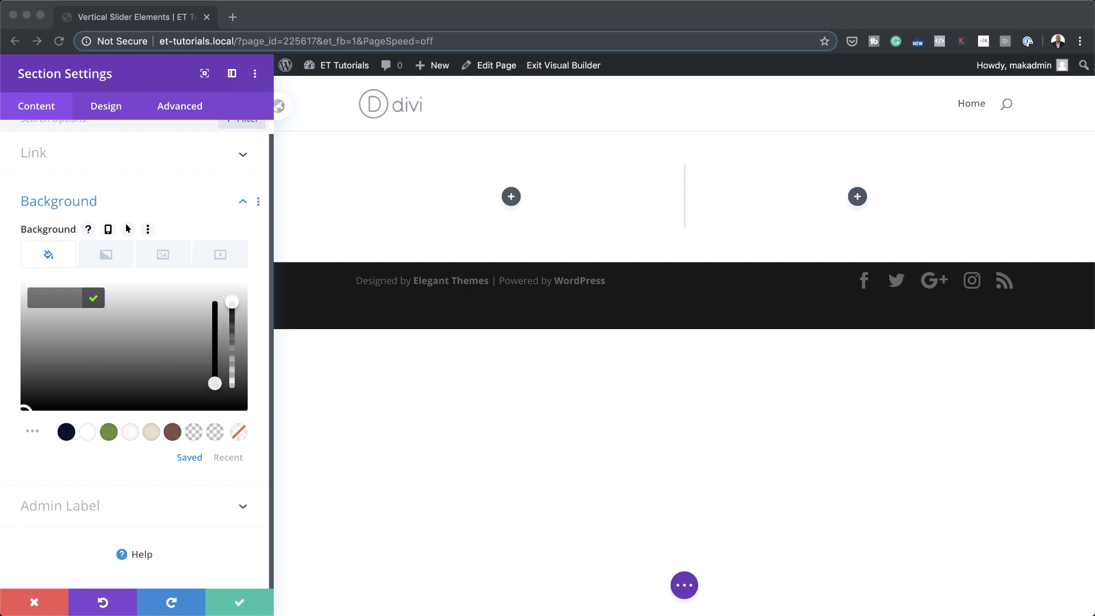
click(58, 298)
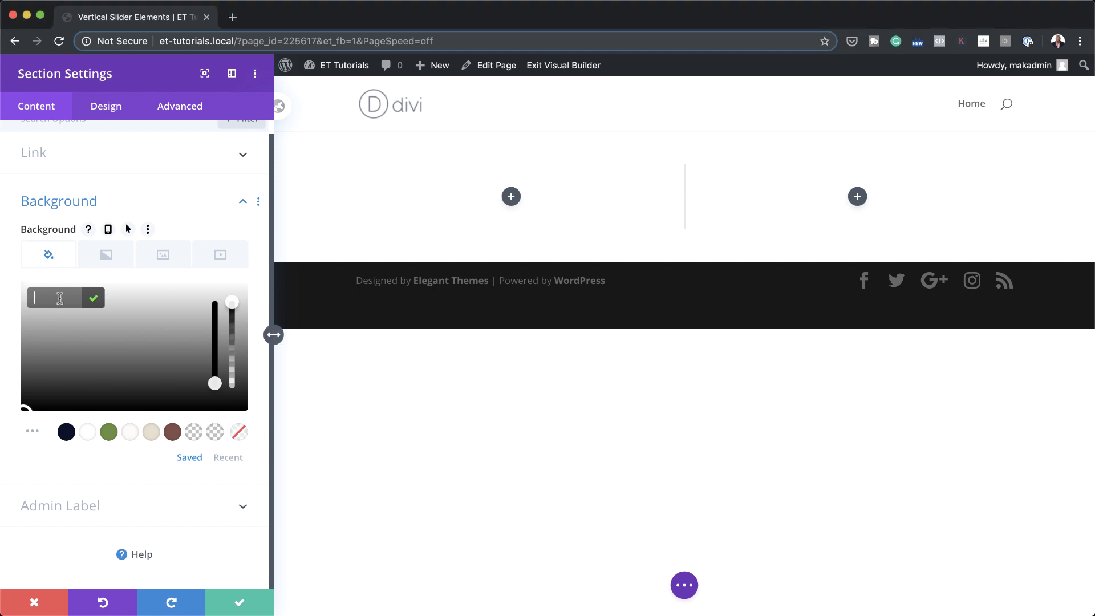
text(#24272a)
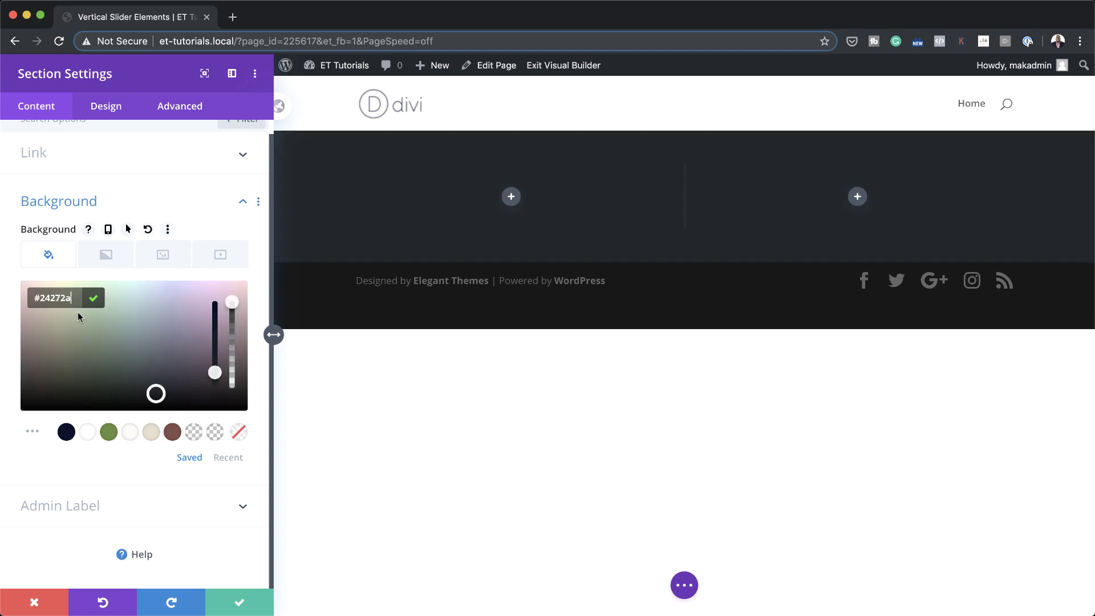
click(240, 602)
Enable a custom gutter width for the two-column row and set it to 1
mouse_move(215, 186)
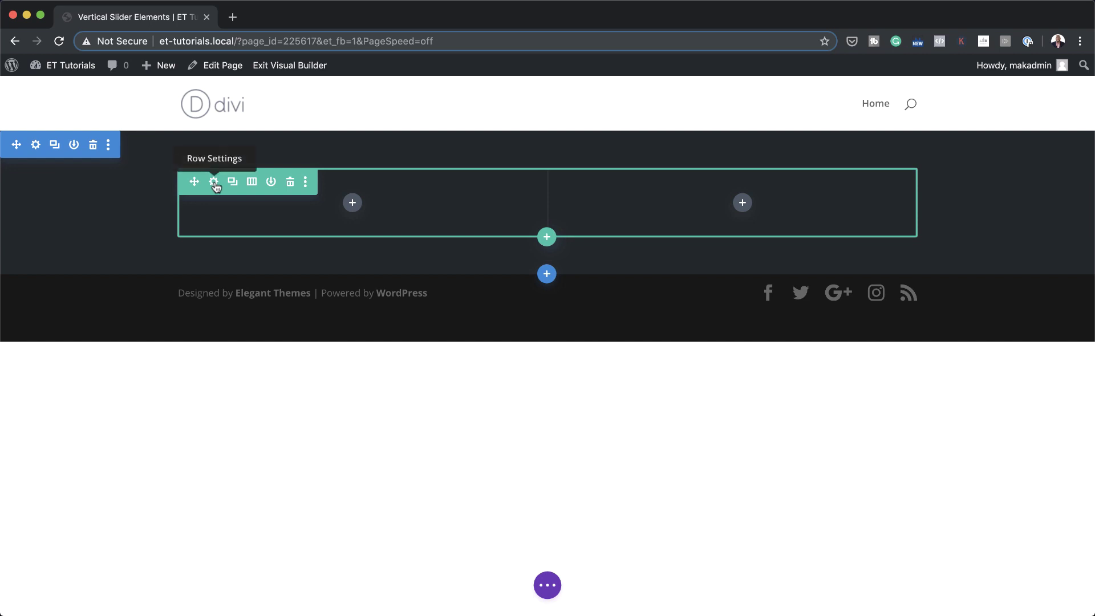
click(214, 182)
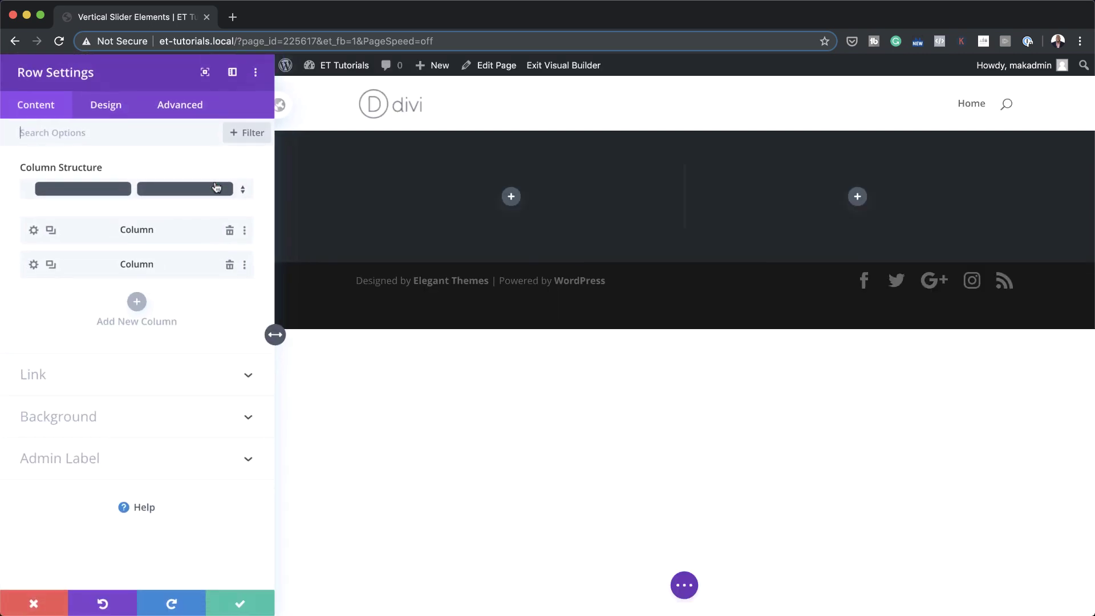
click(107, 113)
click(74, 171)
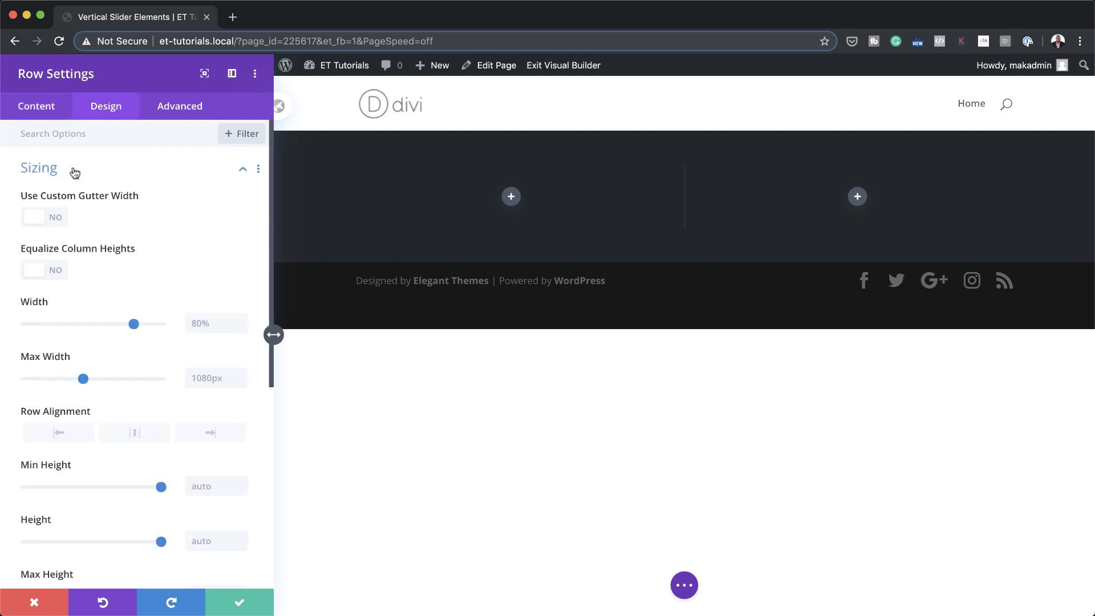
click(57, 221)
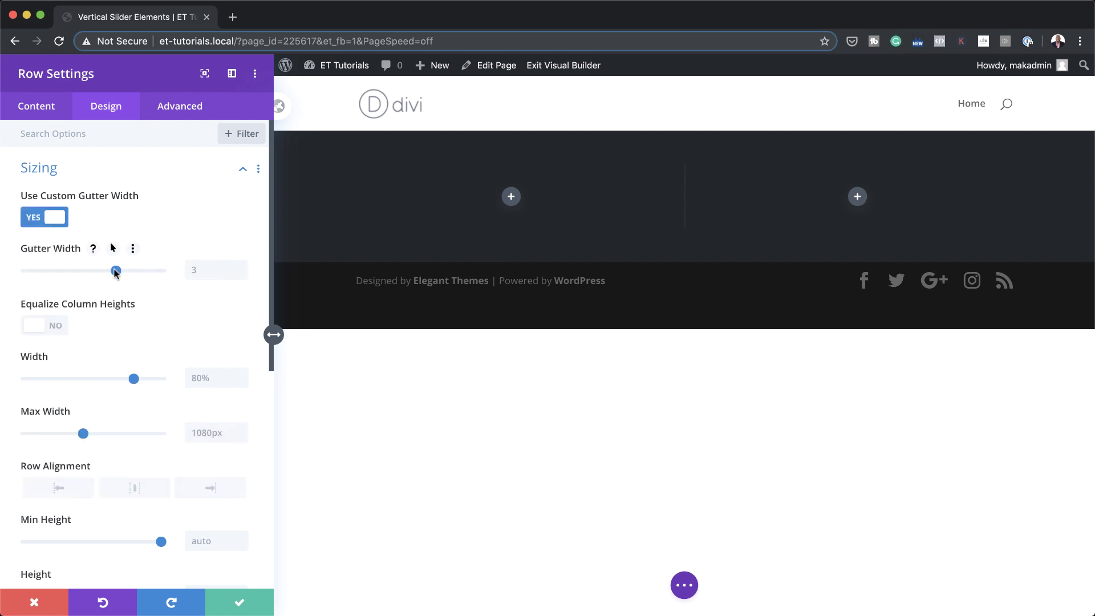
drag(114, 272, 44, 276)
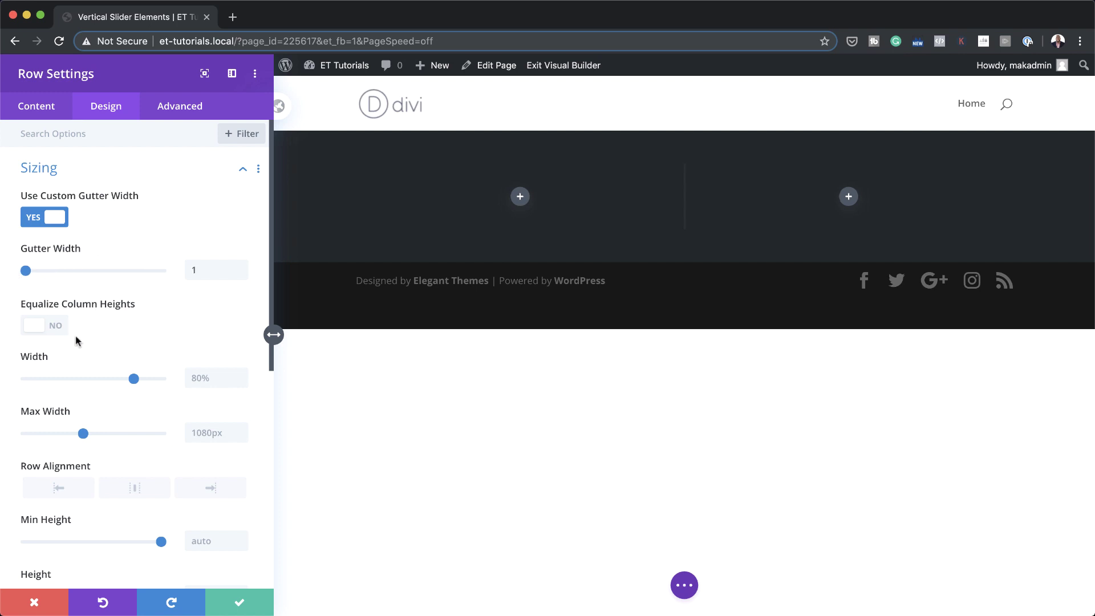
Set both the row's width and its max width to 80vw
click(208, 379)
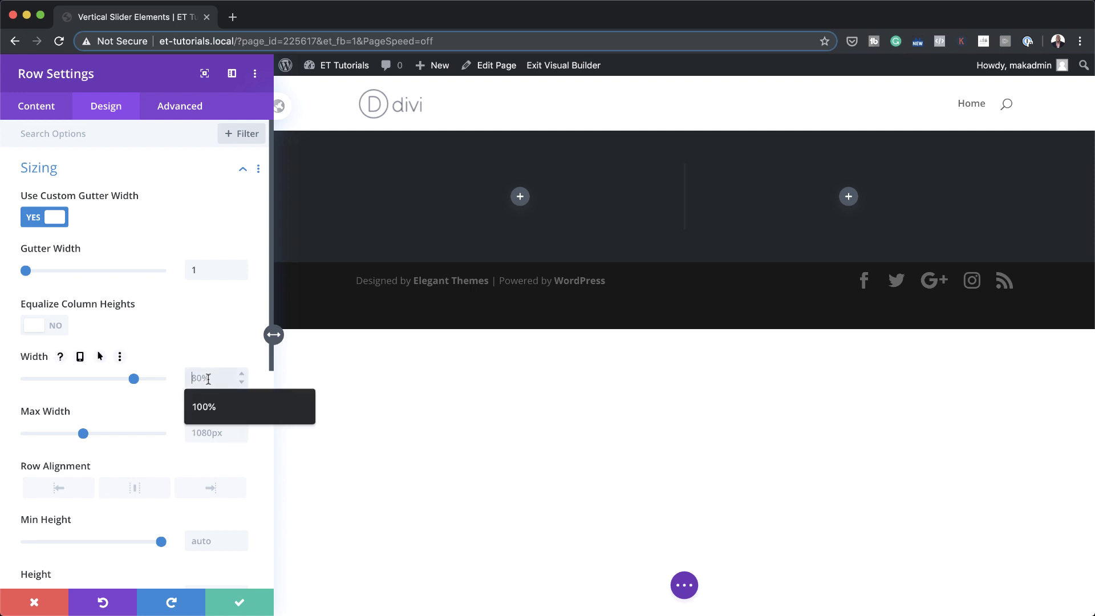
text(80vw)
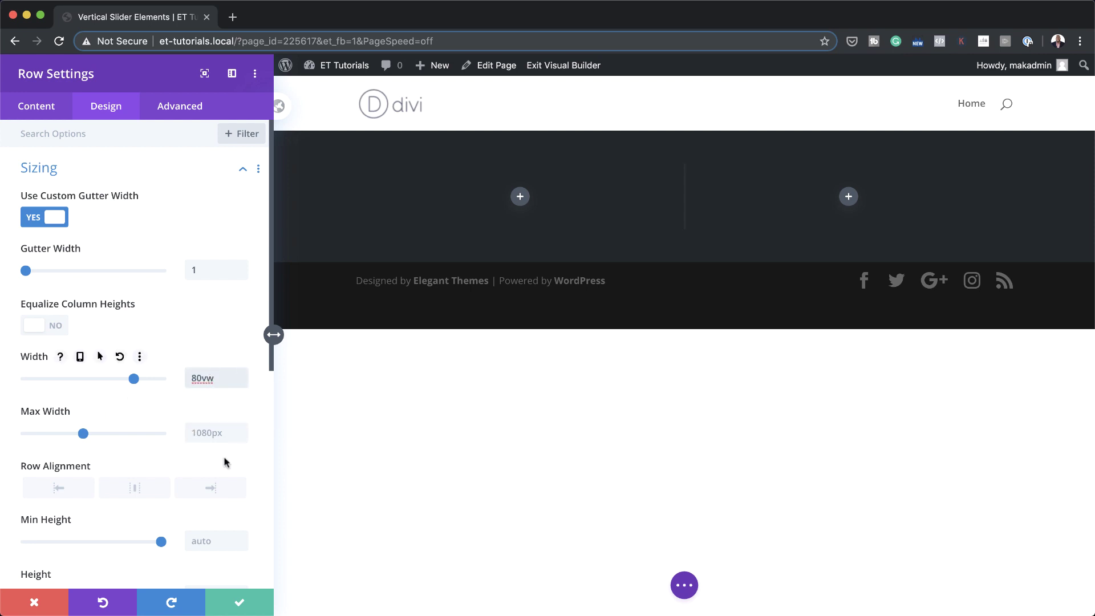
click(208, 432)
text(80vw)
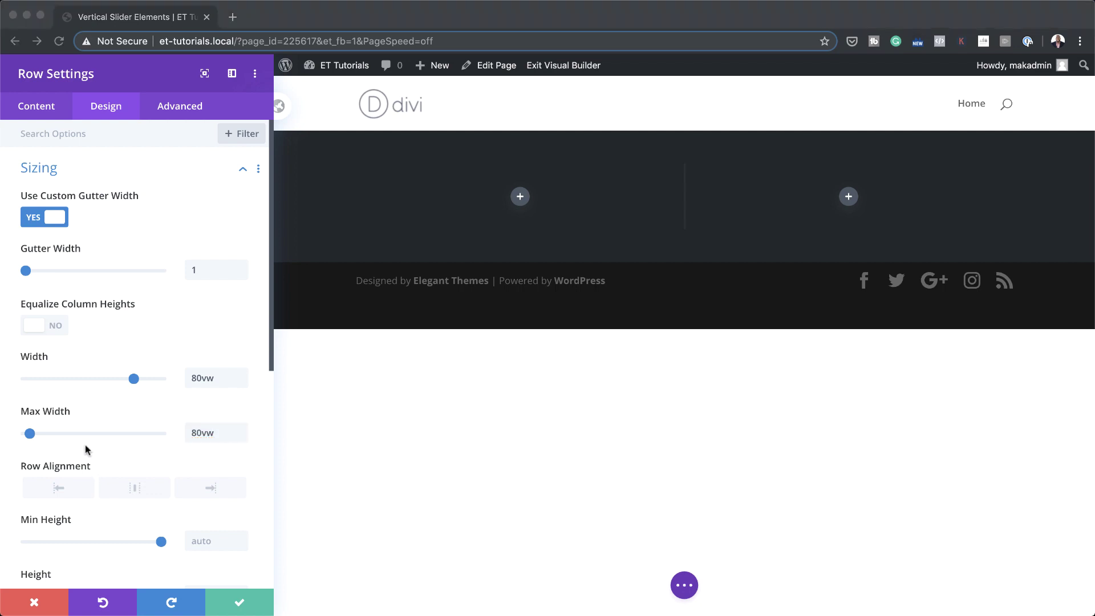
Apply the hard-edged box shadow preset offset to the lower right to the row
scroll(139, 476, down, 6)
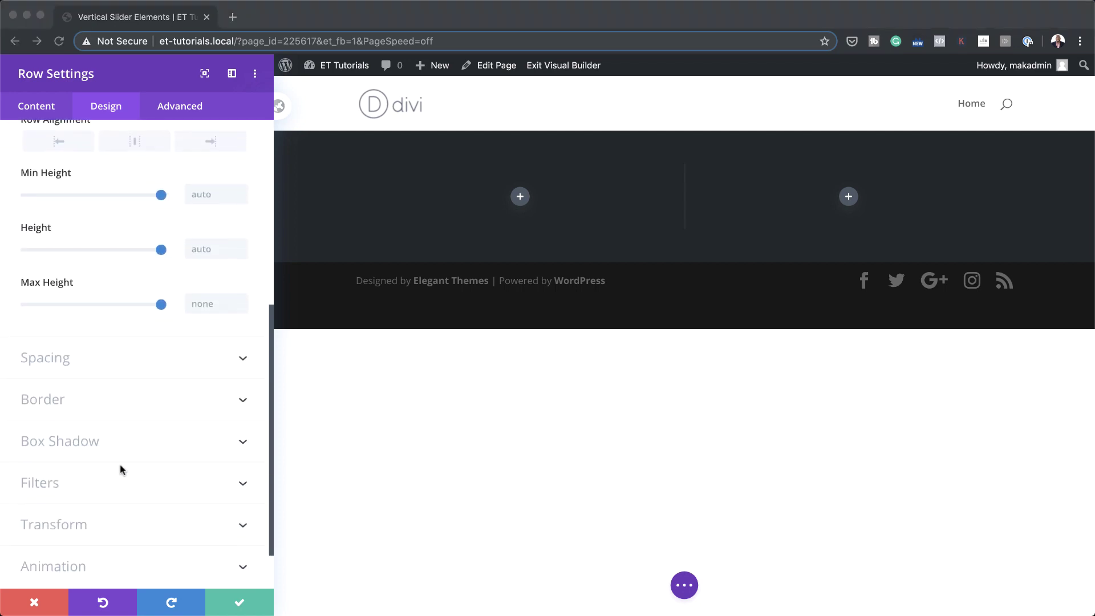
click(84, 445)
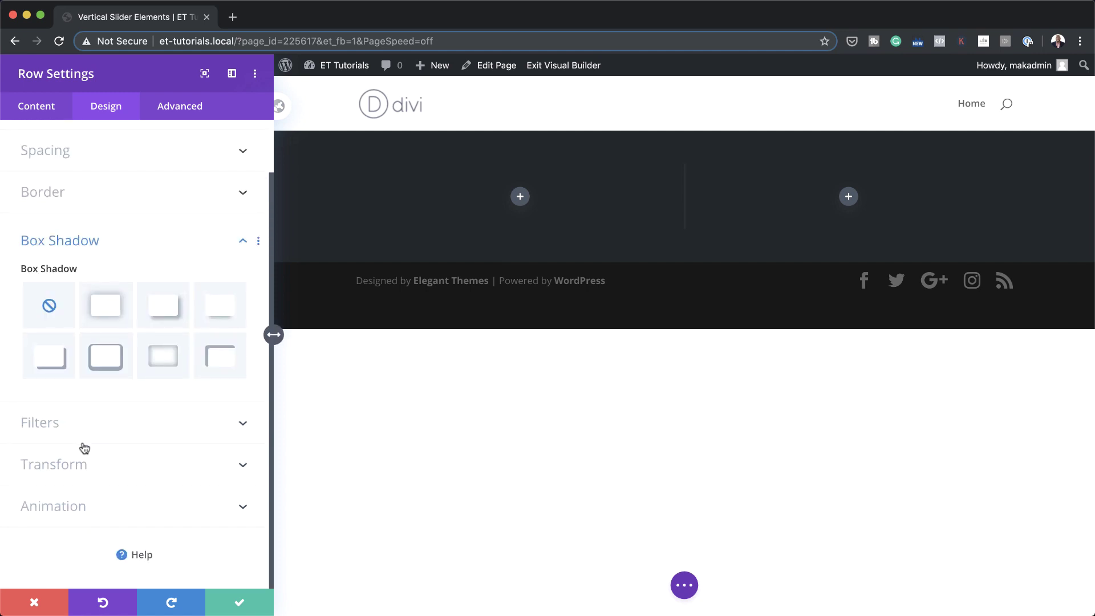
click(50, 365)
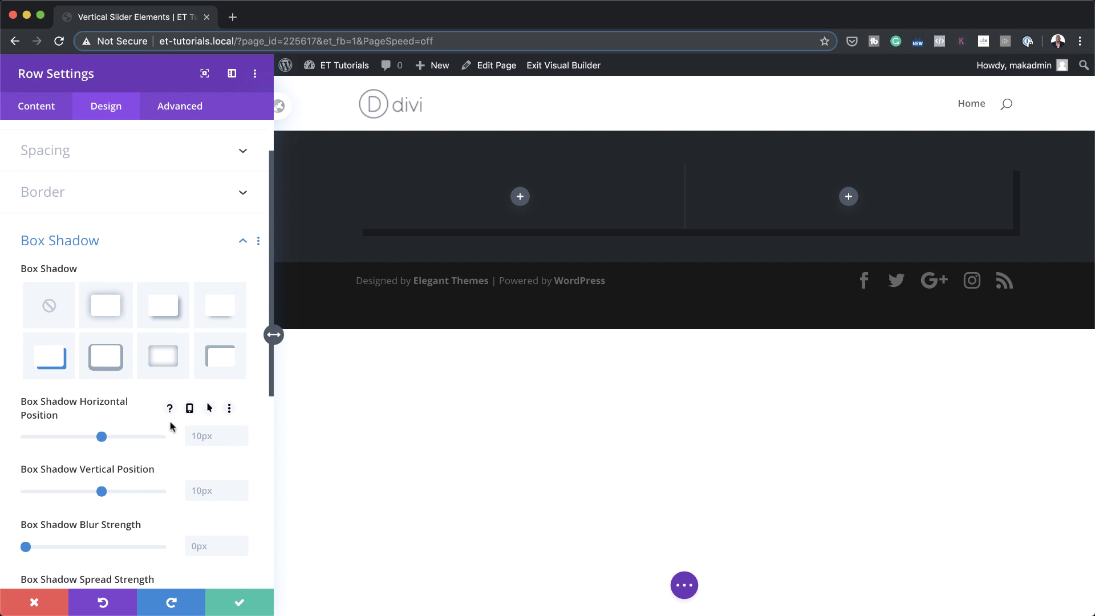
Set the row's box shadow color to rgba(255,255,255,0.03)
scroll(171, 424, down, 3)
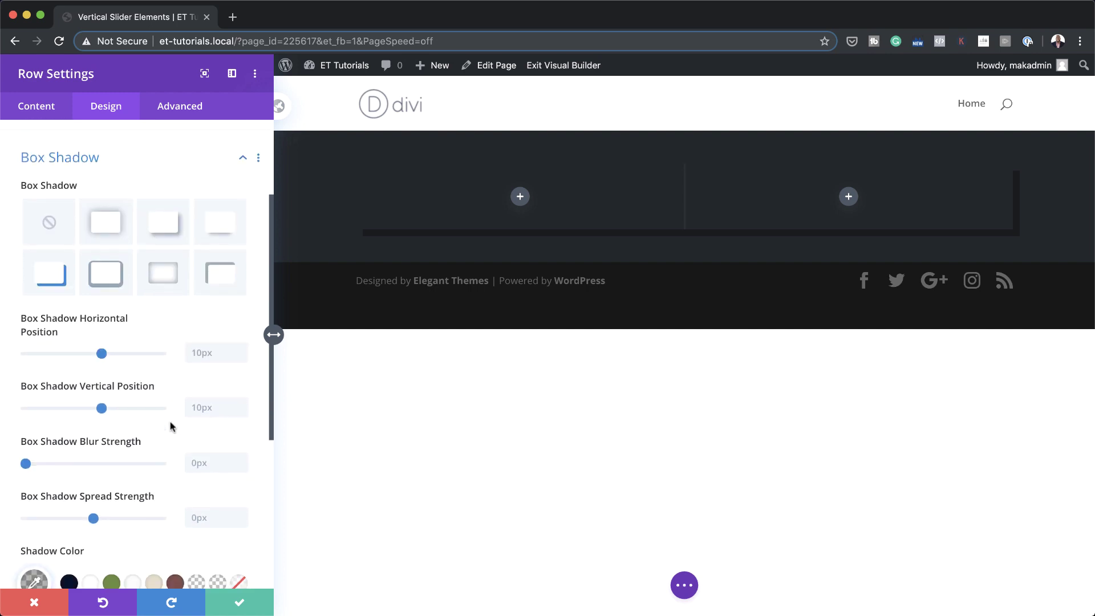
scroll(171, 426, down, 4)
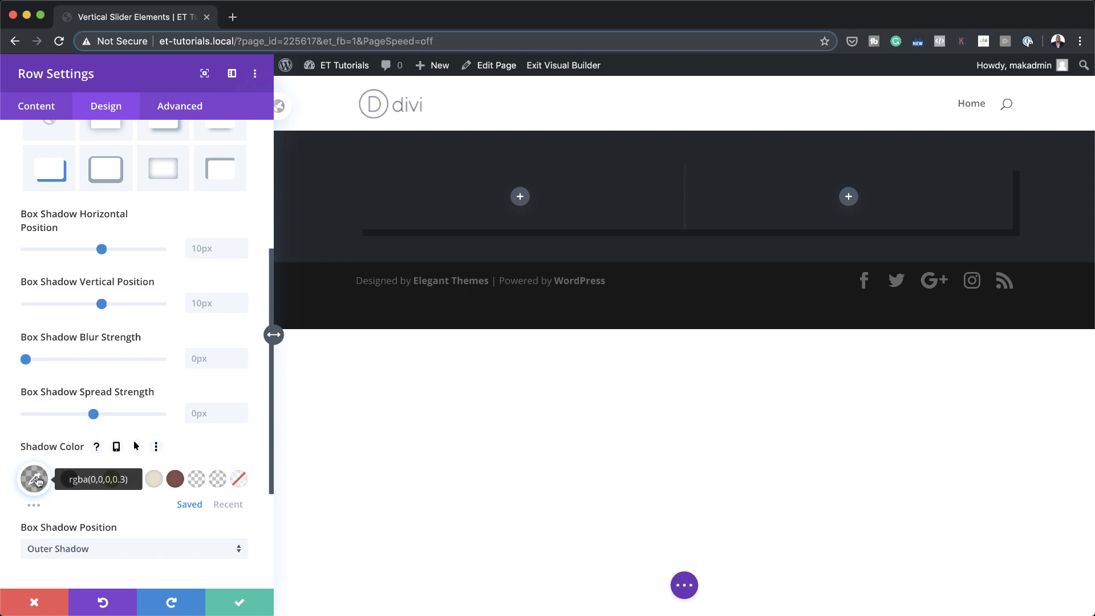
click(35, 479)
scroll(117, 475, down, 3)
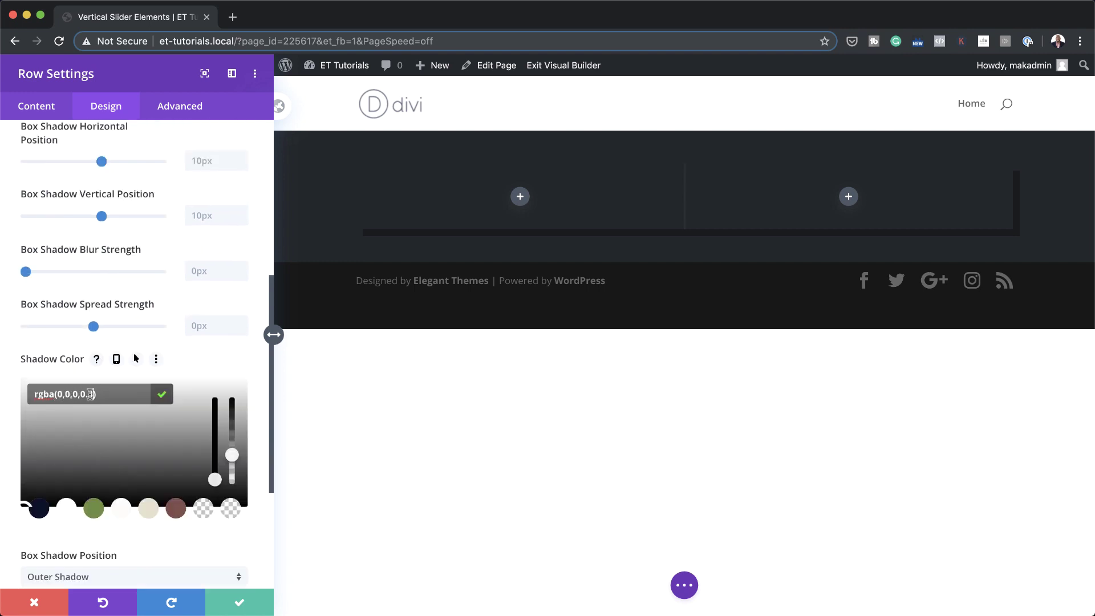
key(super+a)
text(rgba(255,255,255,0.03))
scroll(71, 442, down, 4)
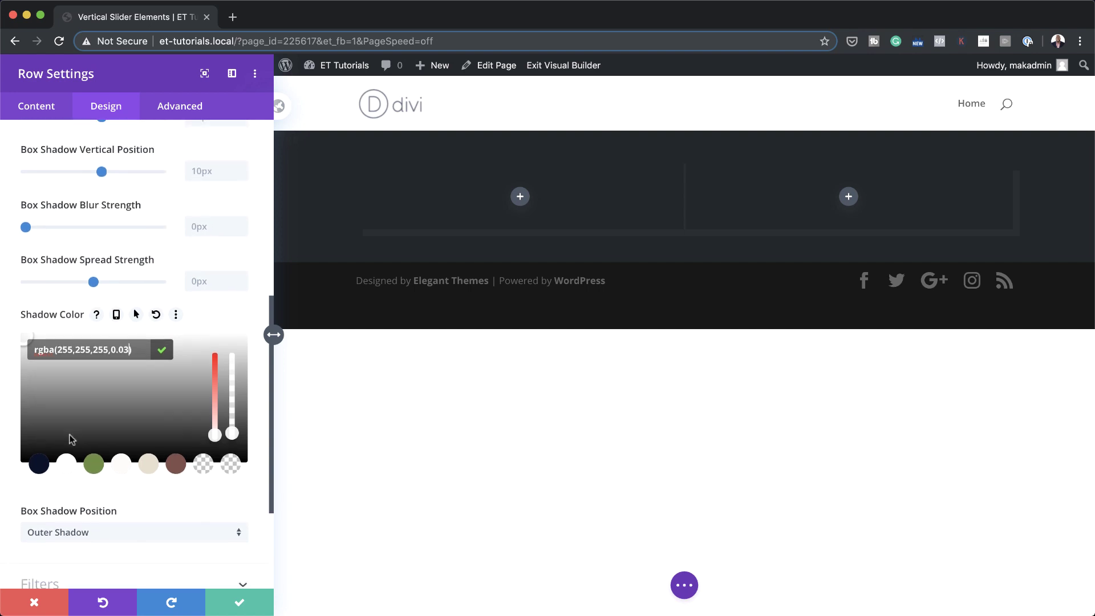
Set the row's box shadow horizontal position to -10px and vertical position to 0px, and save the row settings
scroll(91, 439, up, 12)
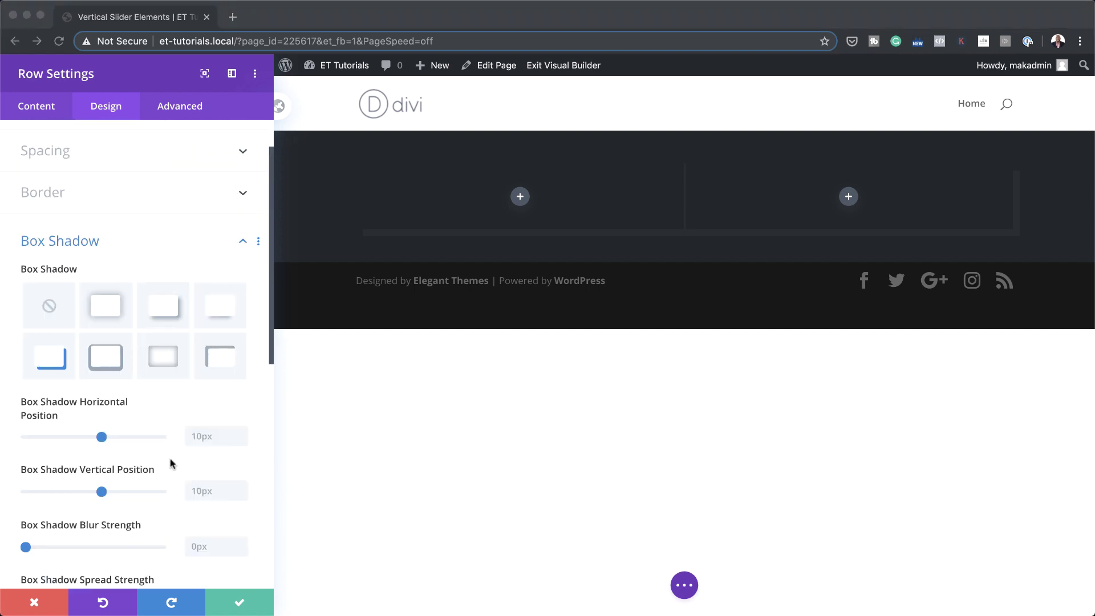
click(211, 434)
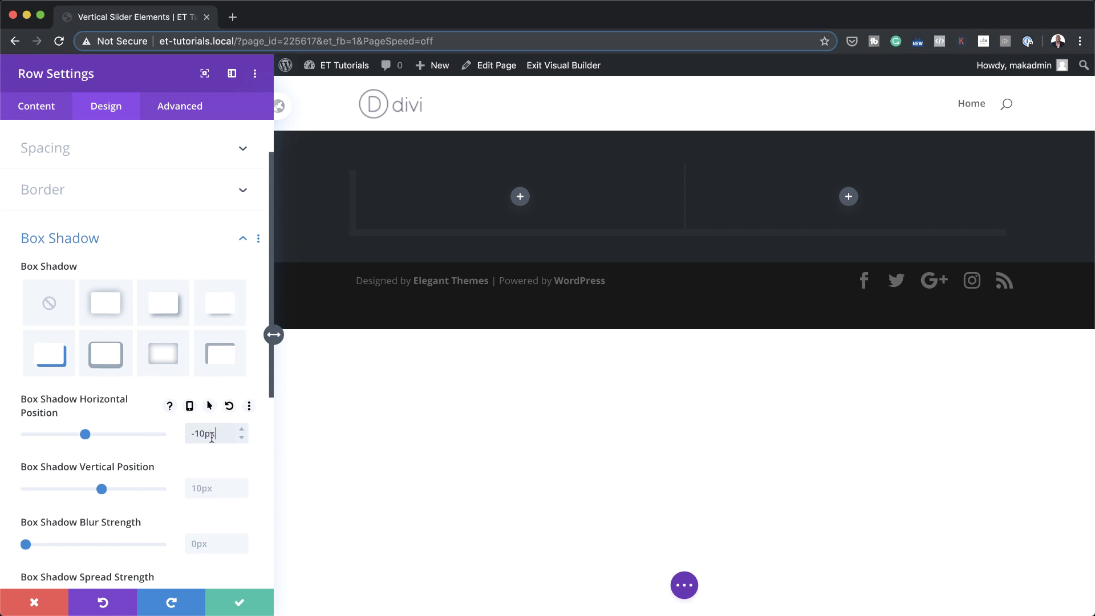
scroll(211, 441, down, 3)
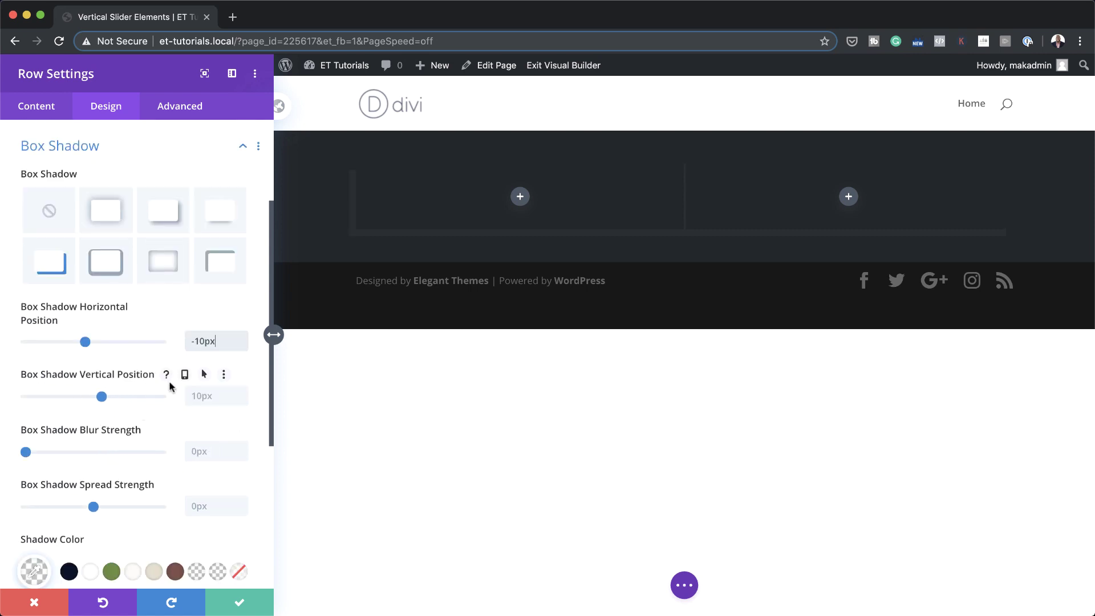
click(210, 397)
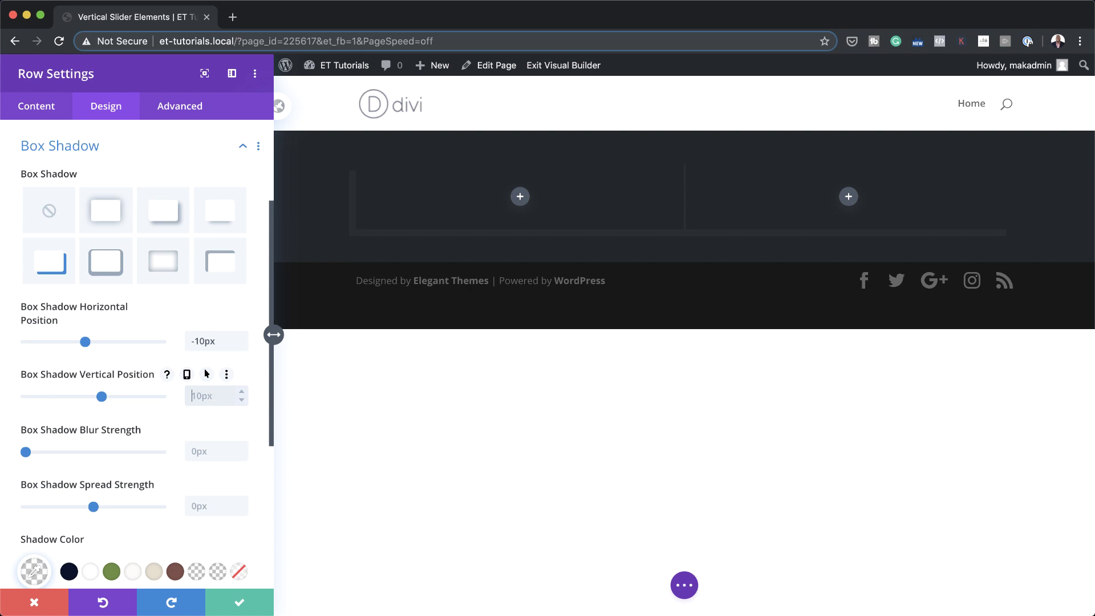
text(0px)
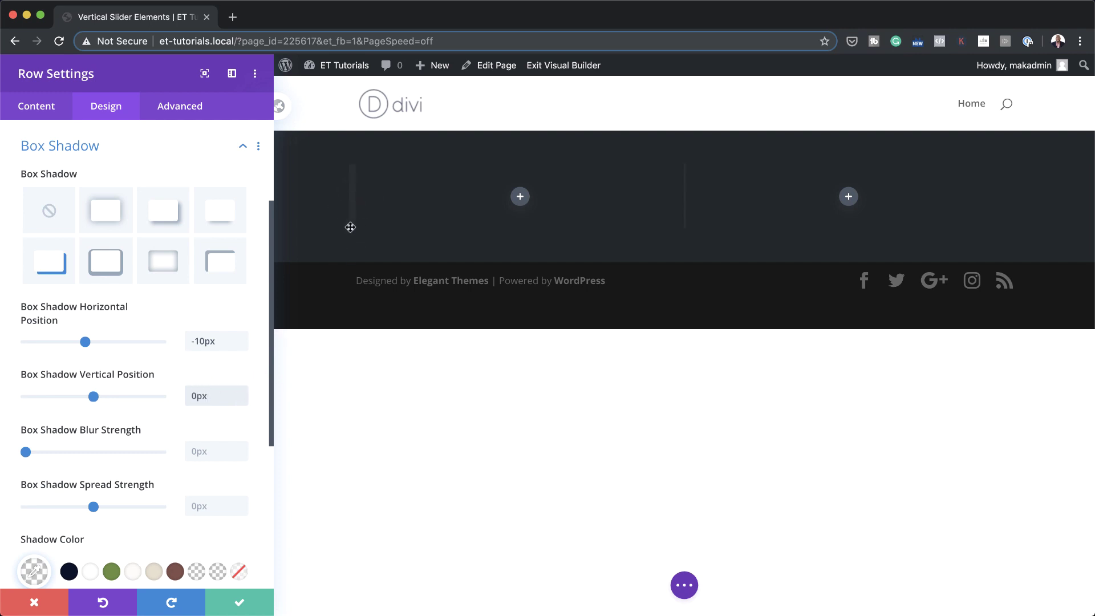
click(238, 603)
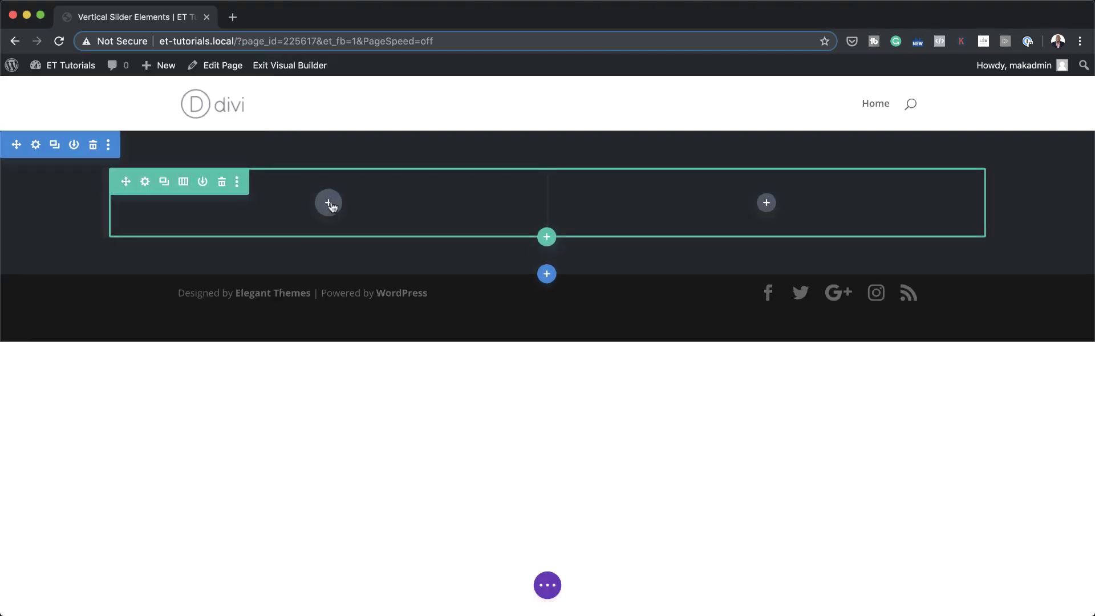
Insert a Text module into the row's first column
click(329, 204)
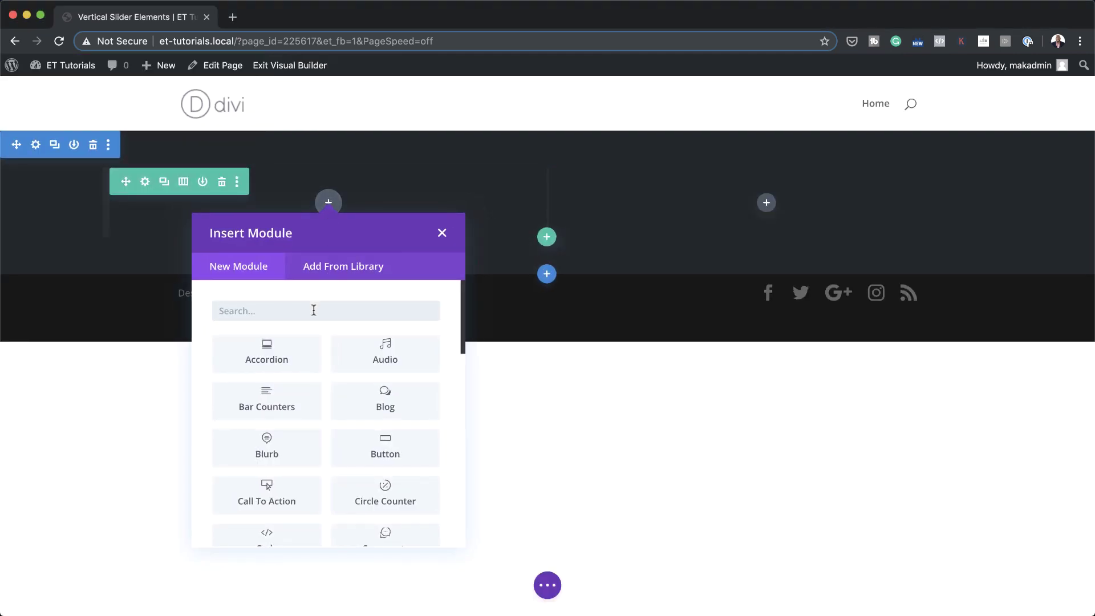
text(text)
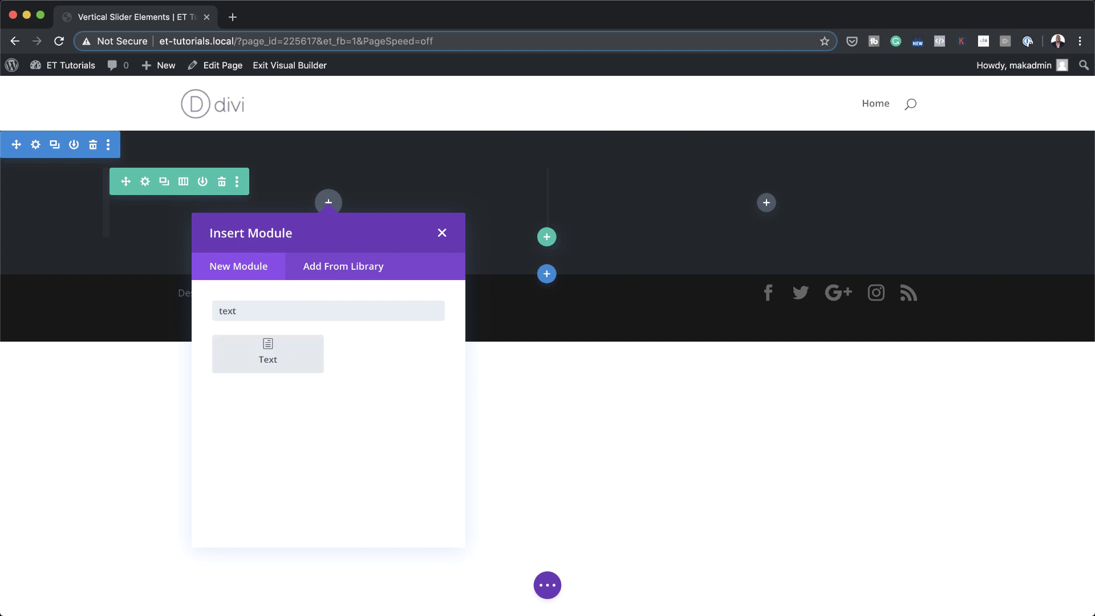
click(293, 350)
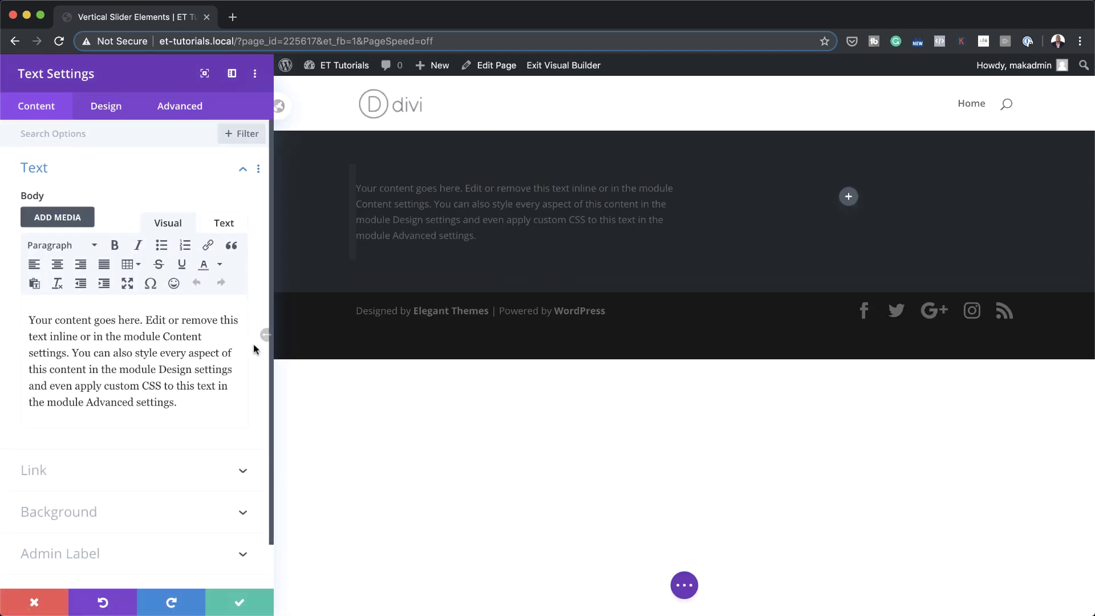
Replace the Text module's placeholder body with "My Work" and format it as Heading 2
drag(177, 403, 47, 301)
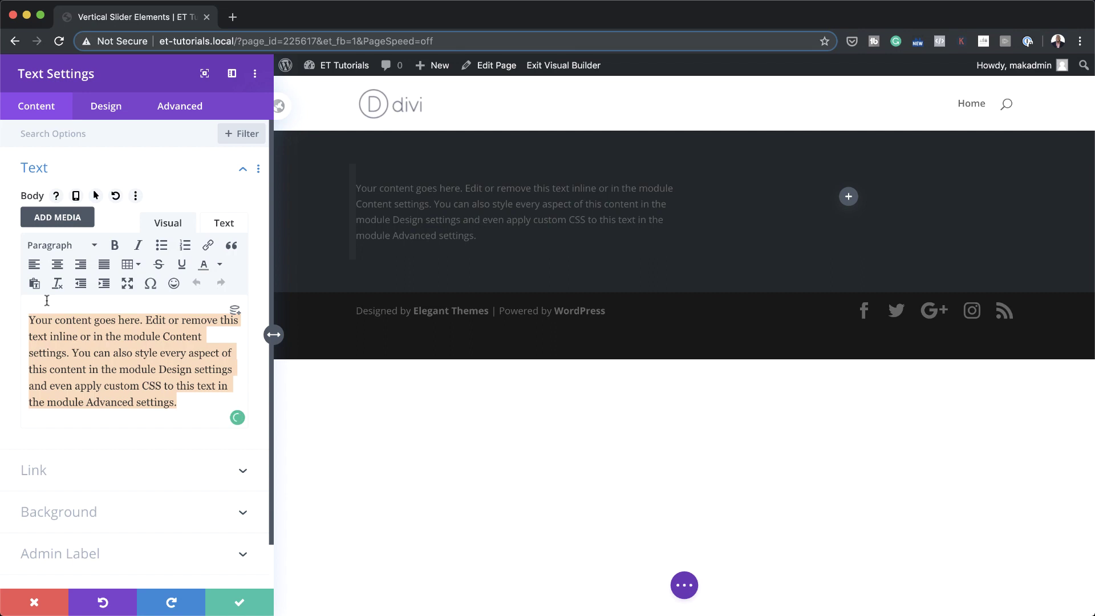
key(BackSpace)
text(My Work)
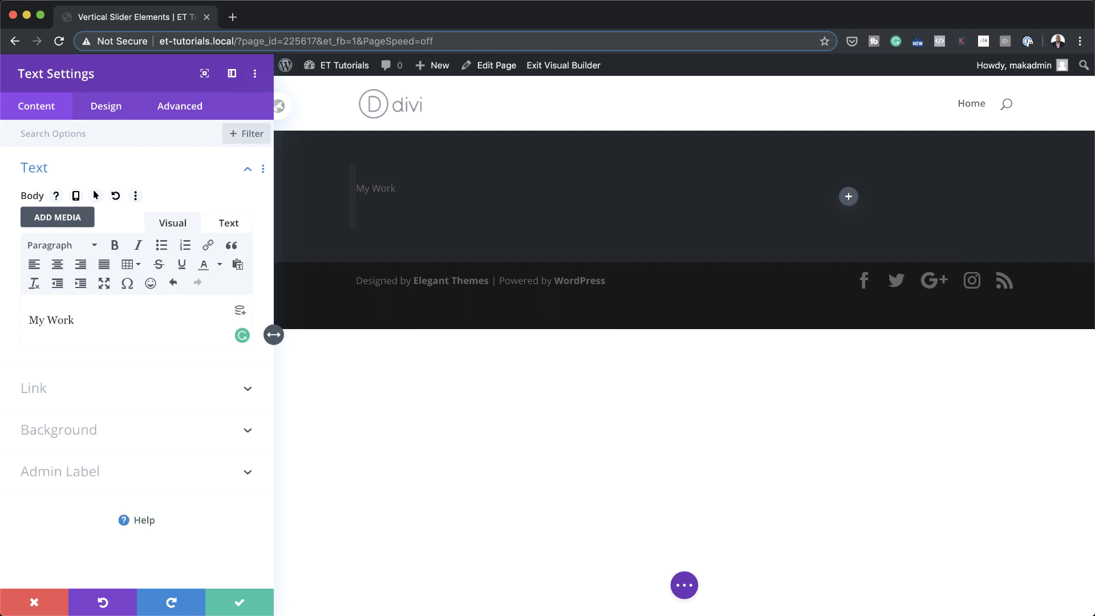
drag(81, 319, 19, 319)
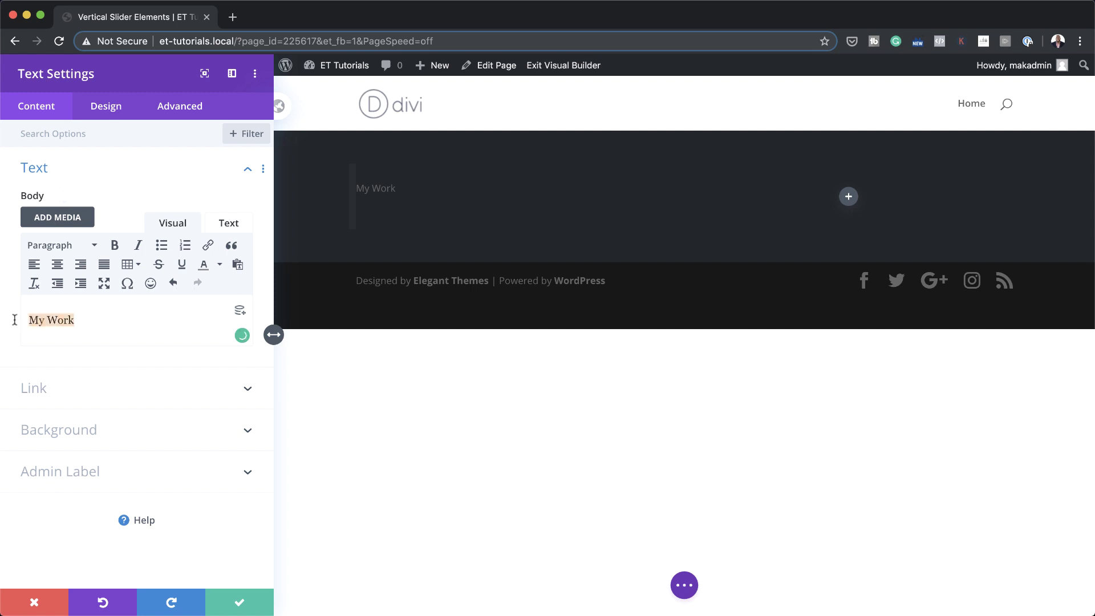
click(60, 245)
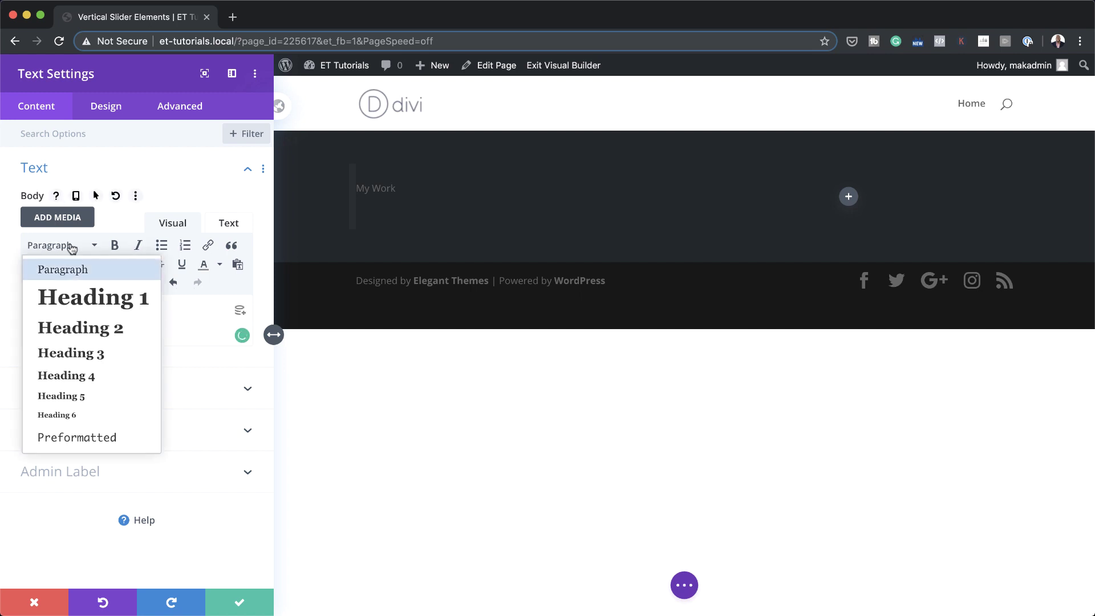
click(116, 330)
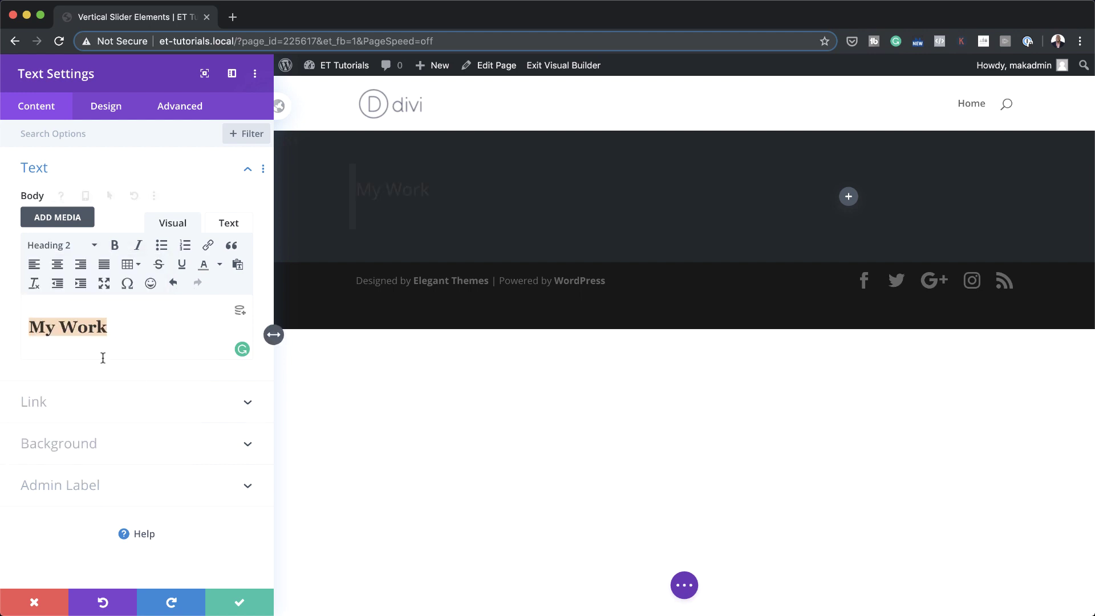
Set the Text module's Heading 2 font to Karla
click(111, 117)
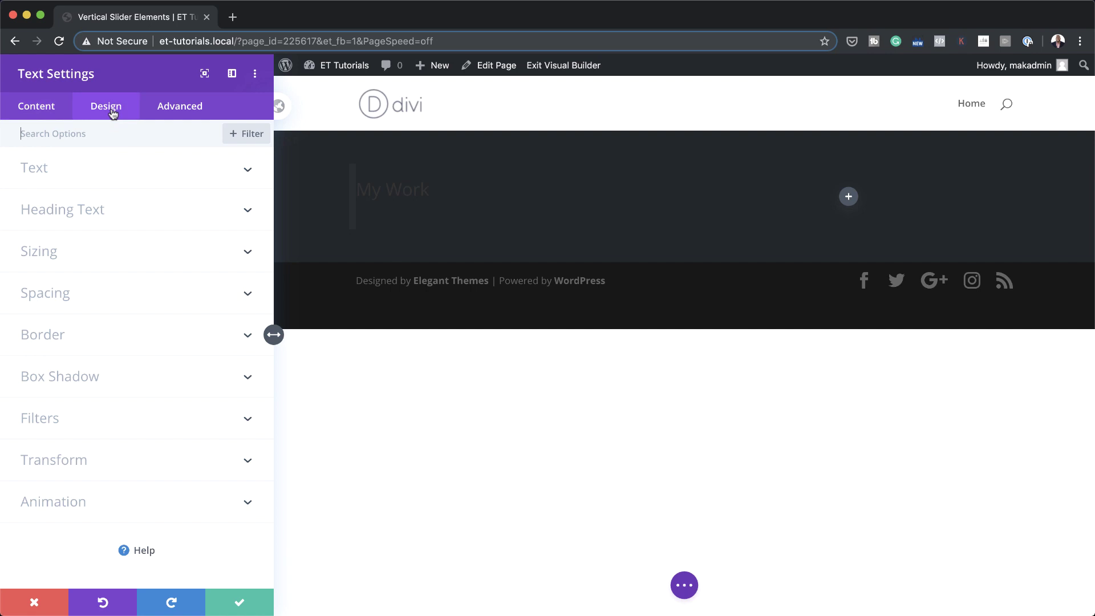
click(98, 213)
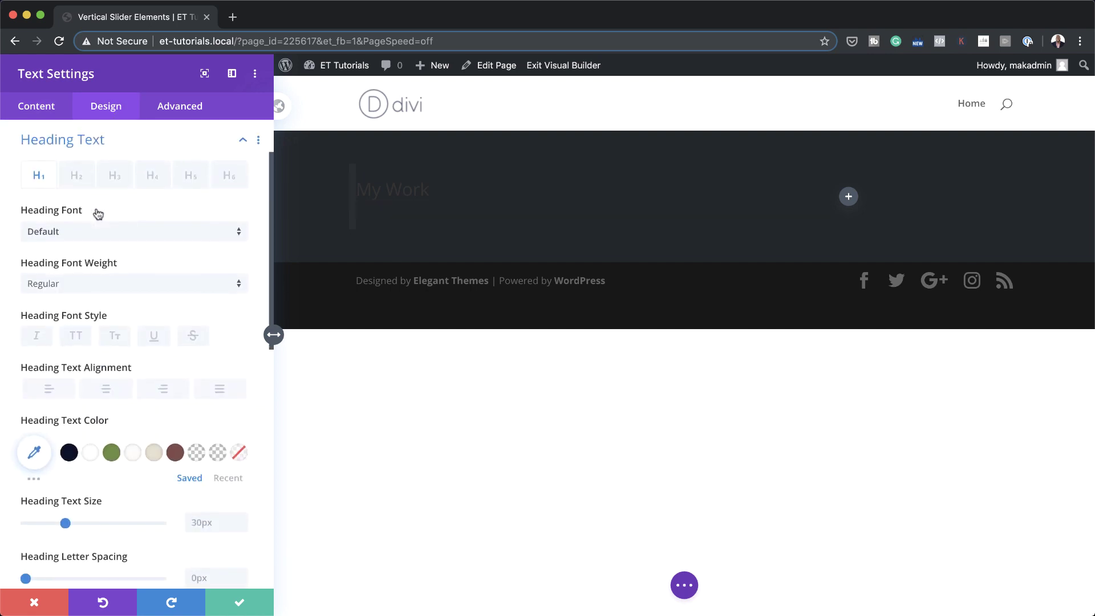
click(79, 182)
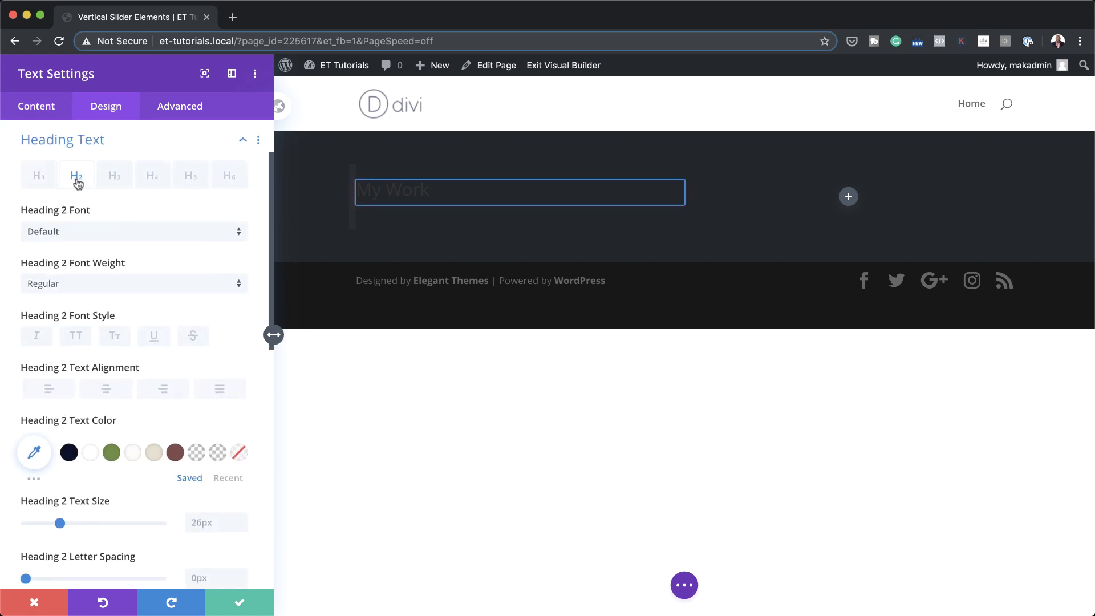
click(81, 236)
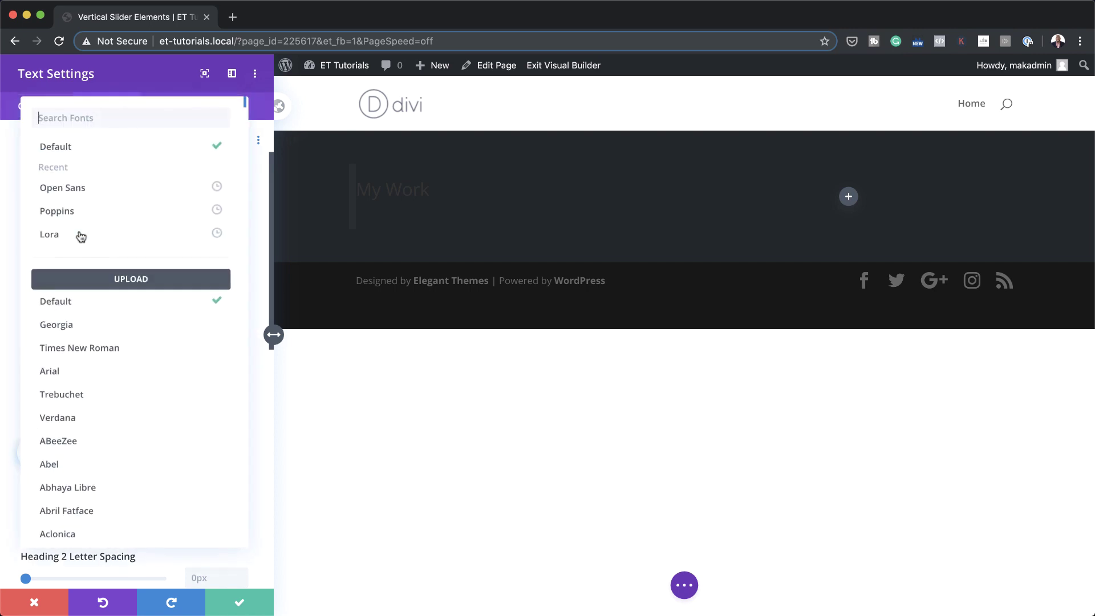
click(102, 119)
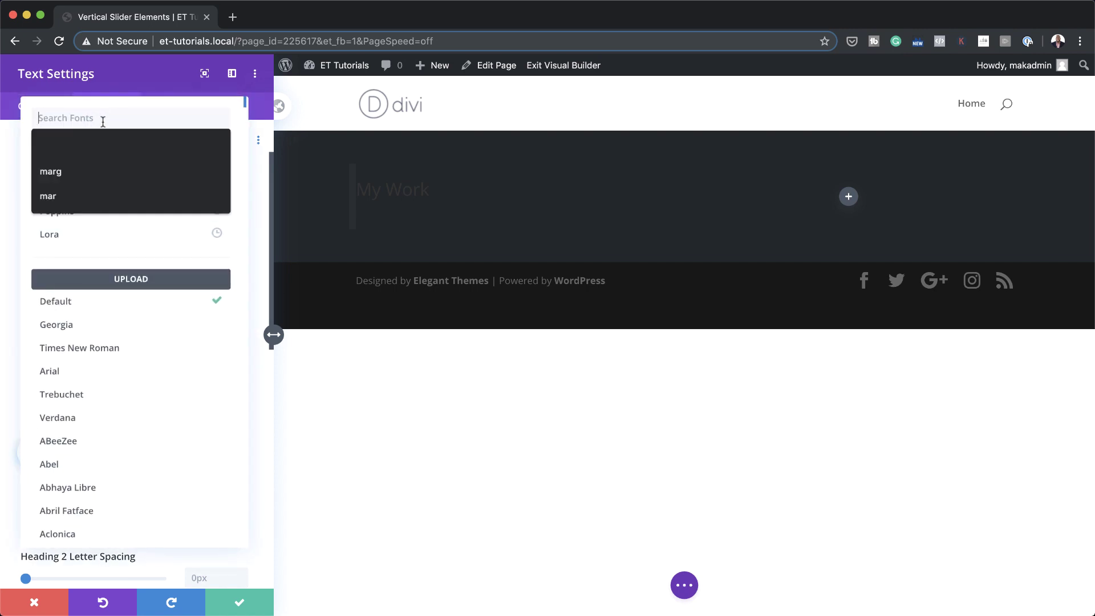
text(kar)
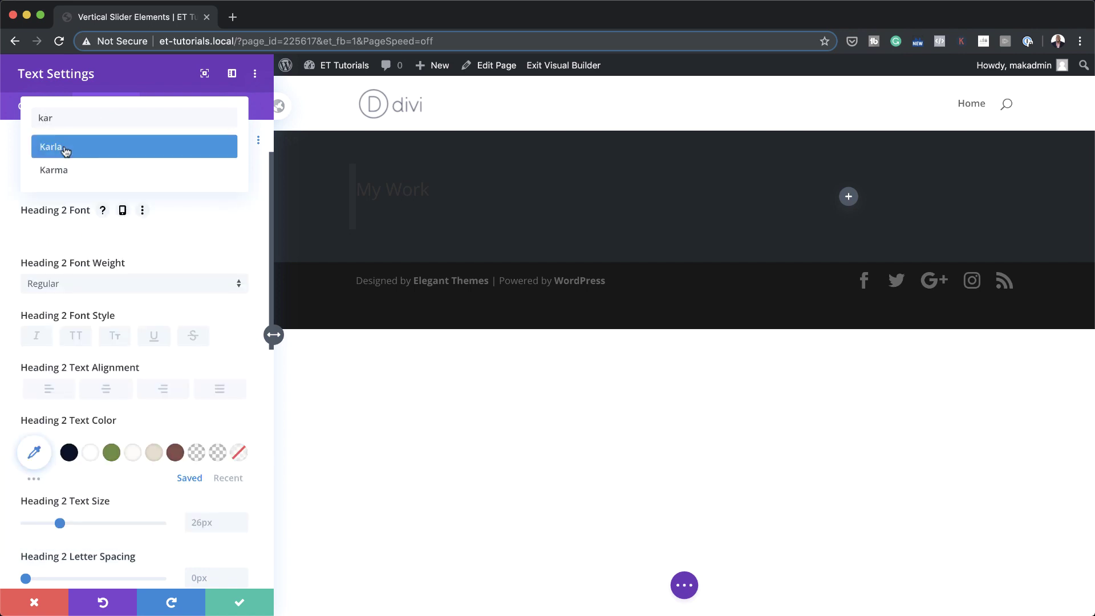
click(66, 149)
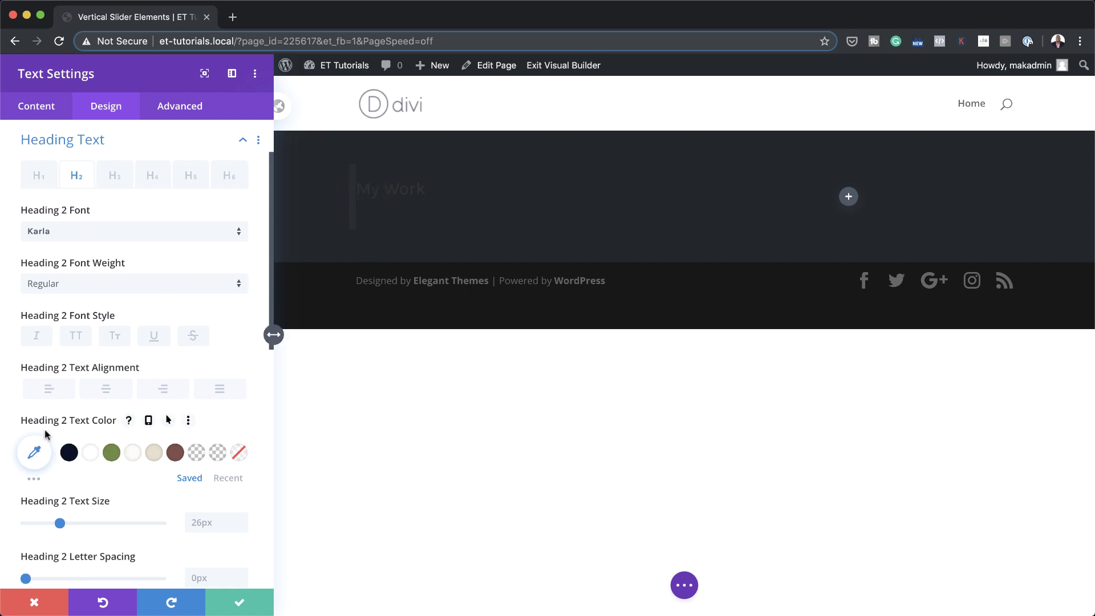
Set the Heading 2 text color to white (#ffffff) and its text size to 5vw
click(91, 453)
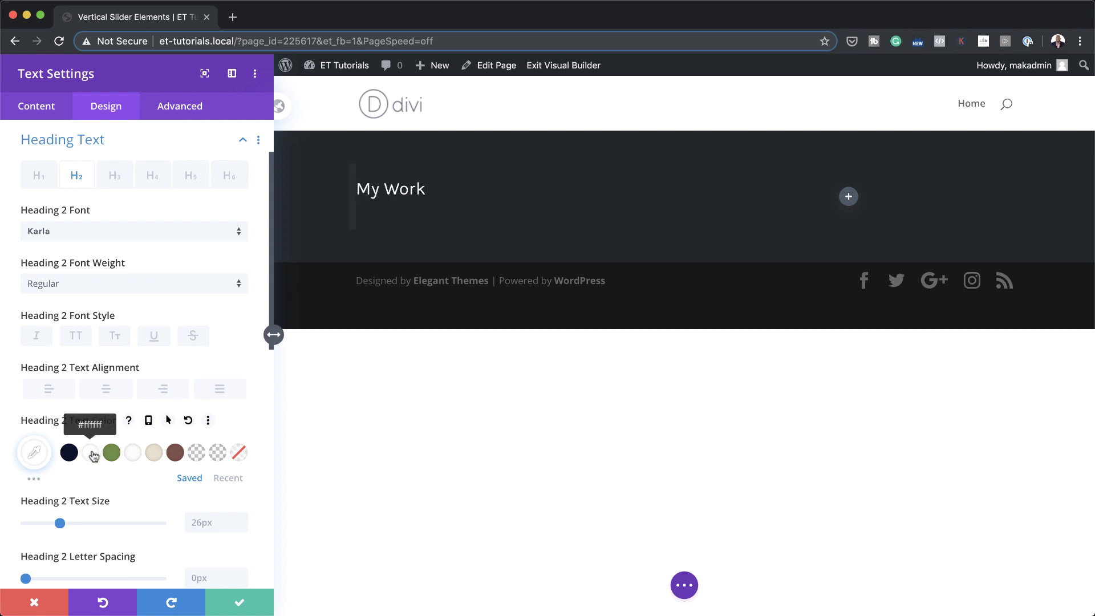
scroll(93, 455, down, 3)
click(196, 454)
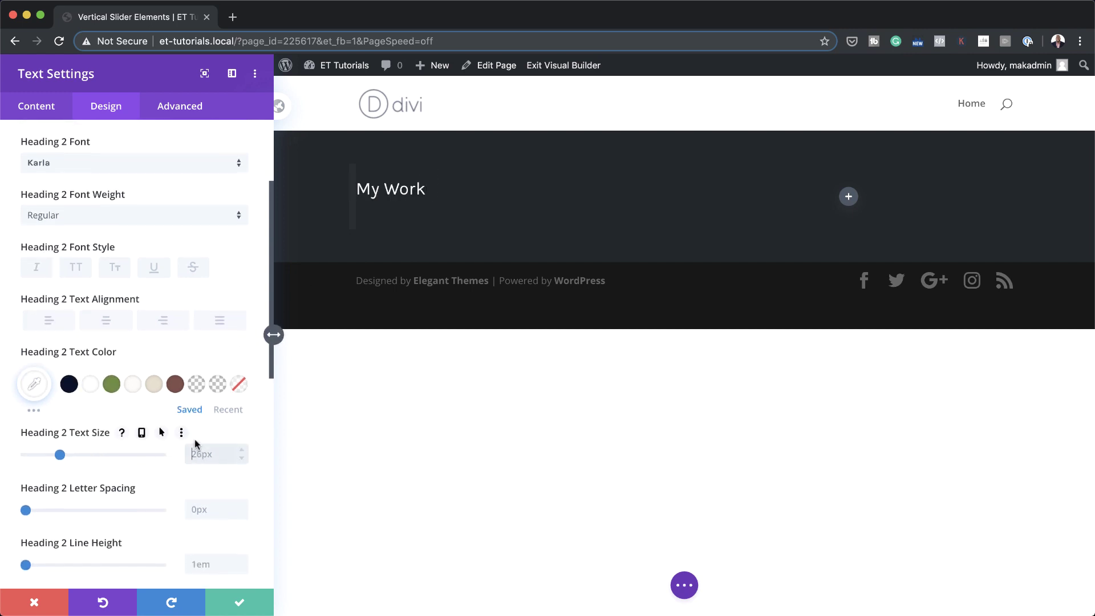
text(5vw)
Set the Text module's padding to 15% top, 20% bottom, and 5% on both left and right
scroll(157, 549, down, 7)
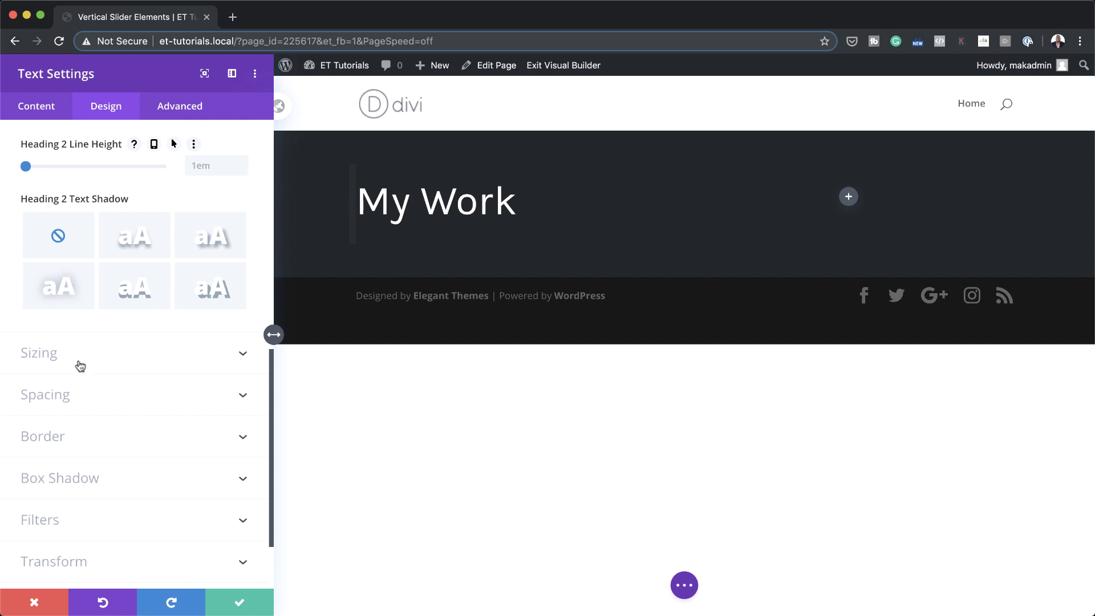
click(73, 401)
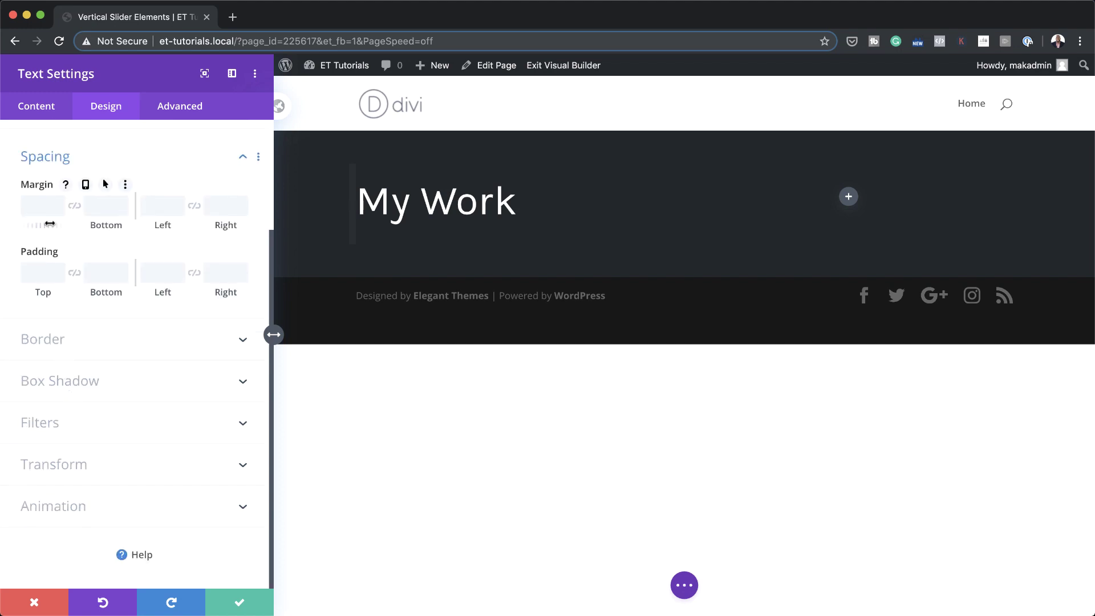
click(36, 270)
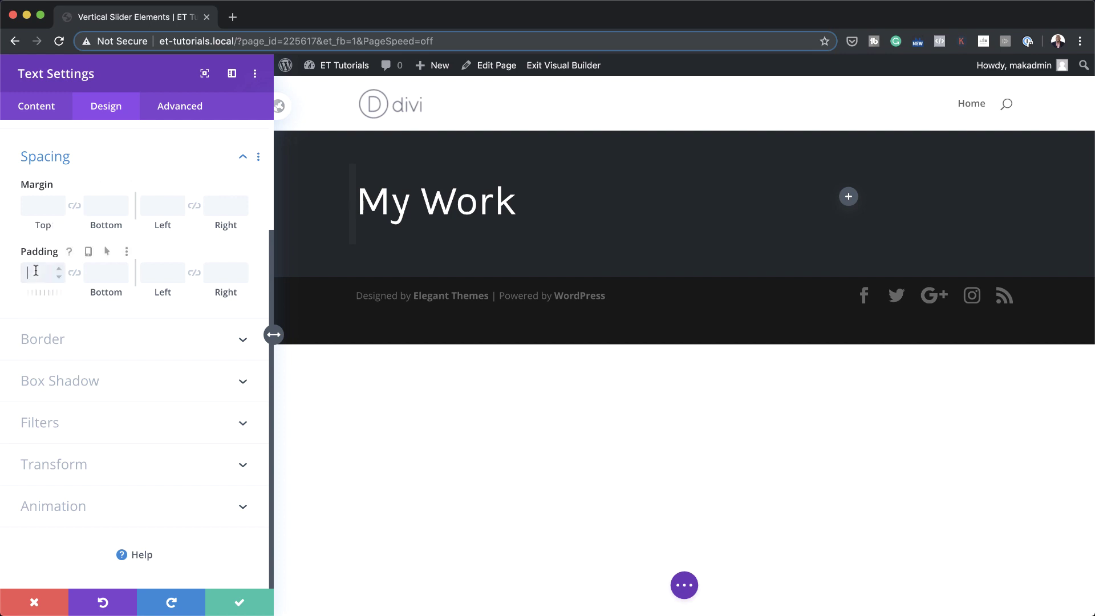
text(15%)
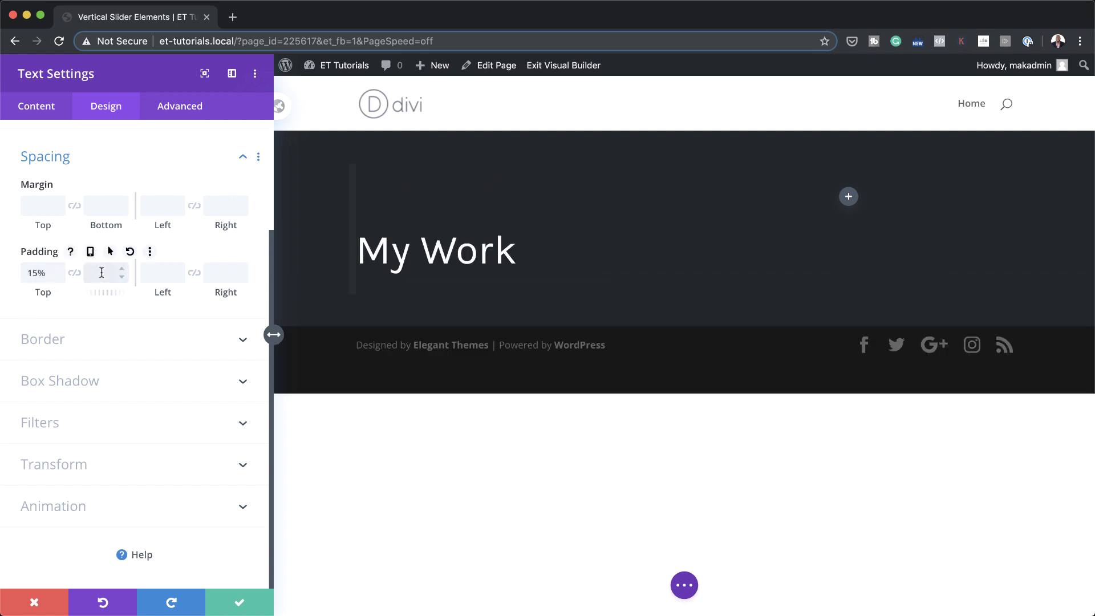
text(20%)
click(162, 273)
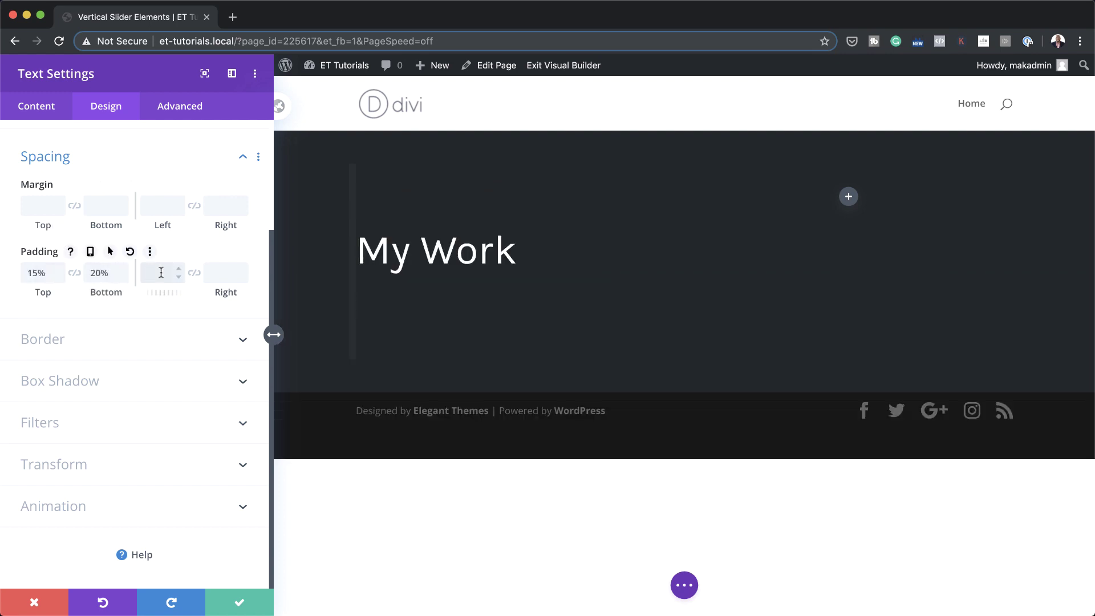
text(5%)
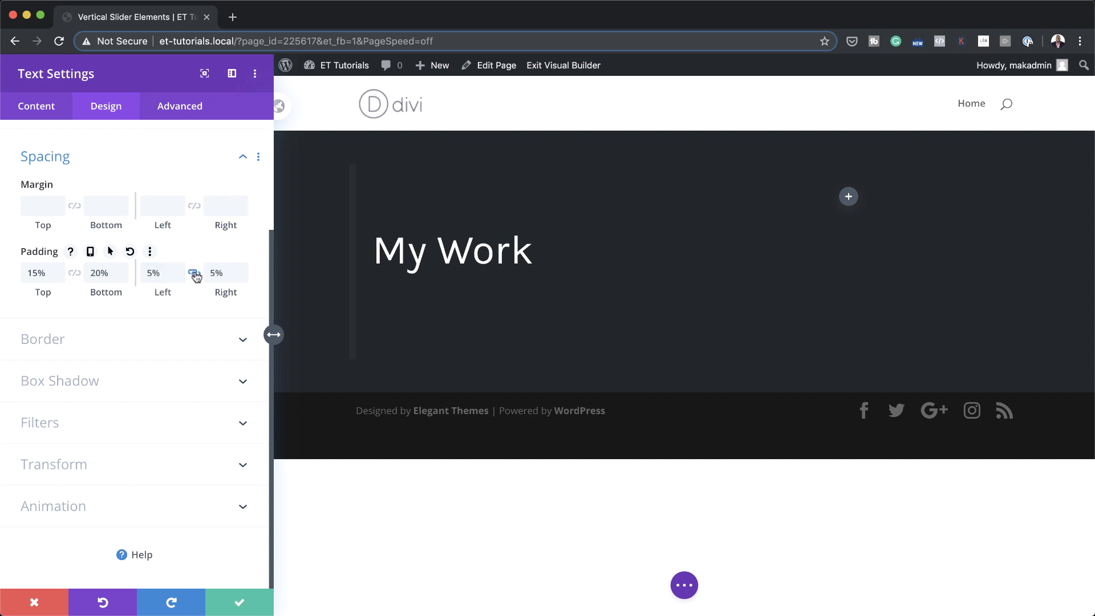
click(194, 273)
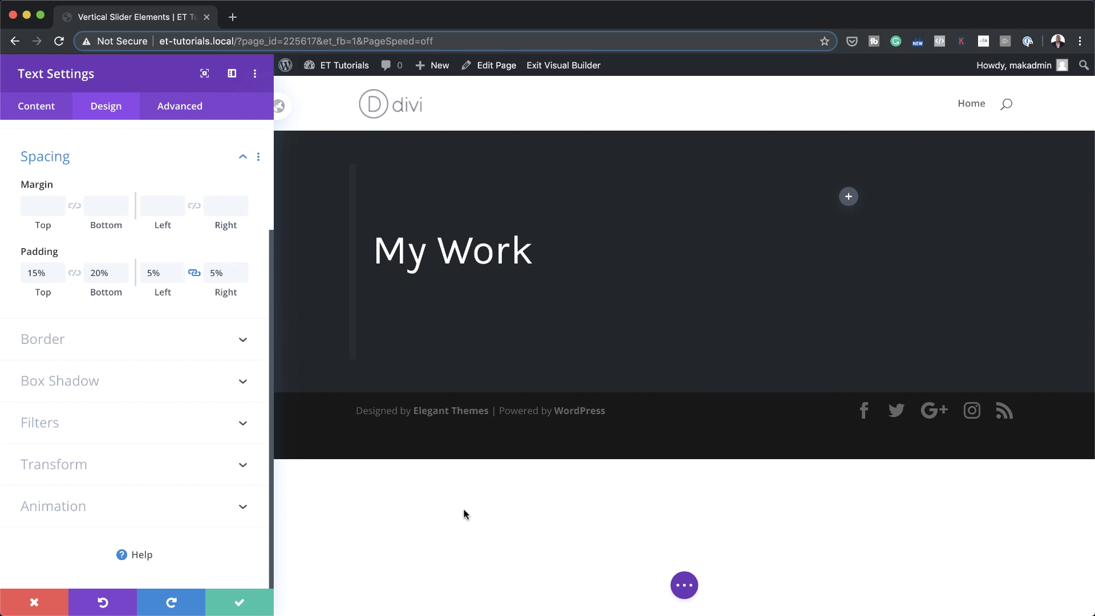
Apply the upper-left inner box shadow preset to the Text module with horizontal position 60px and vertical position 0px
click(88, 382)
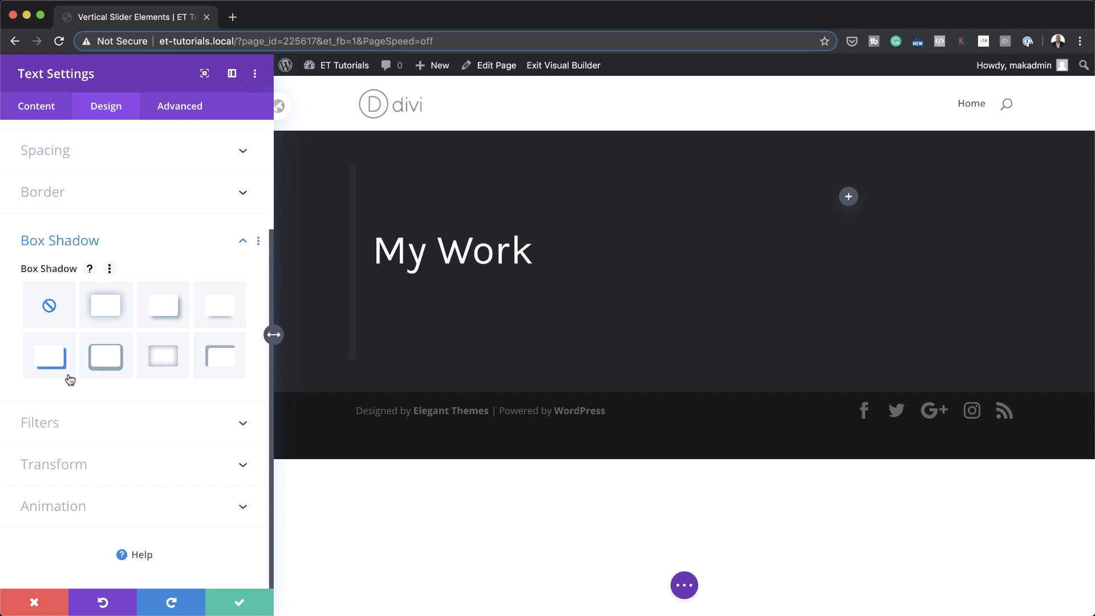
click(213, 358)
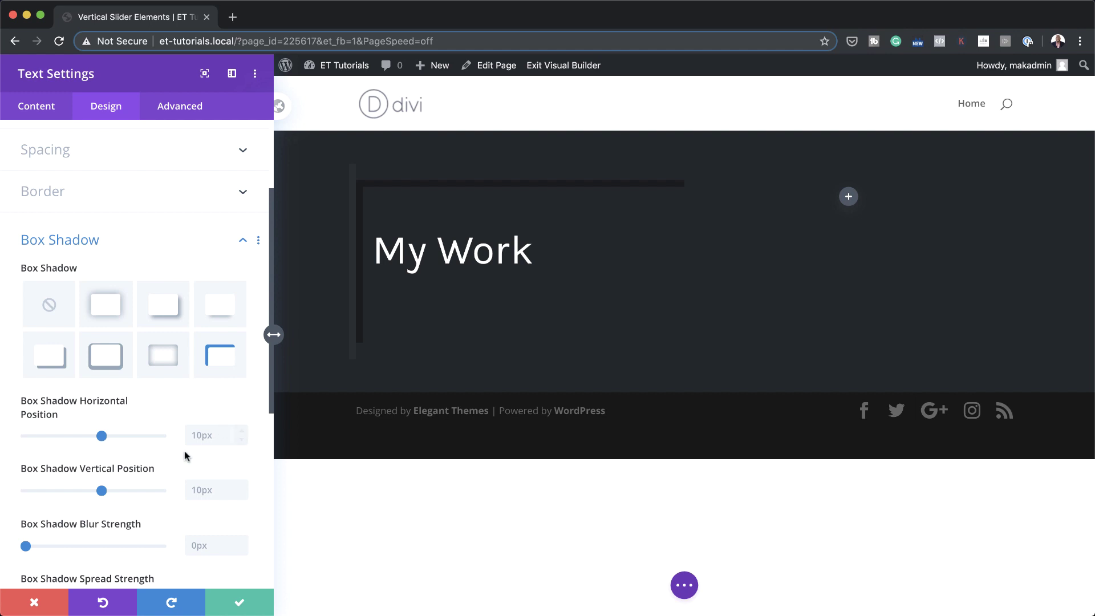
click(229, 437)
text(60)
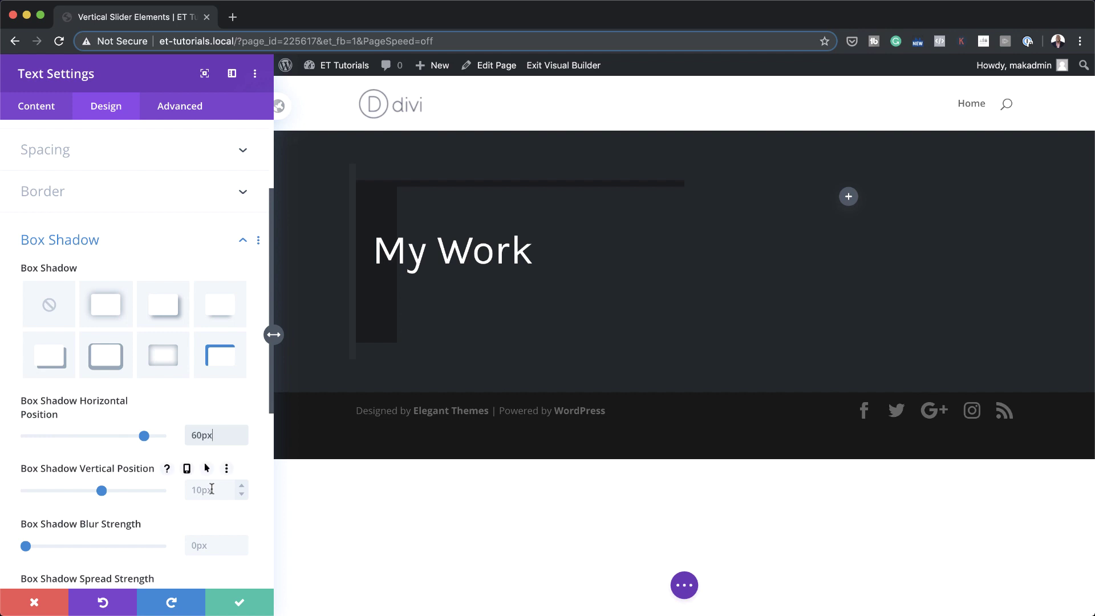
click(220, 489)
text(0)
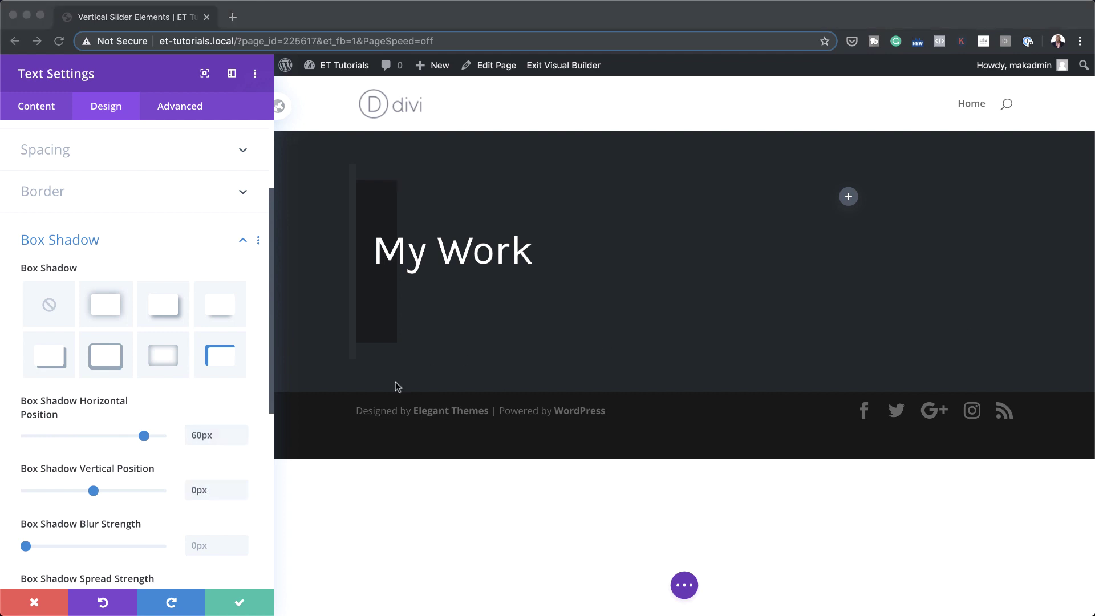
Set the Text module's box shadow color to #9a2508 and save the module settings
scroll(149, 498, down, 5)
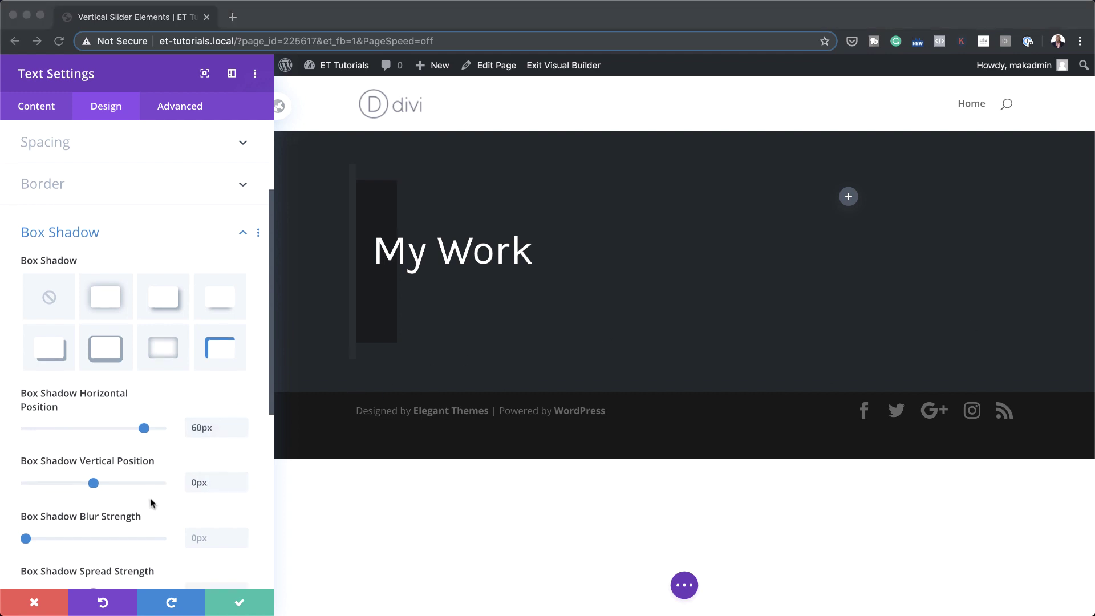
scroll(149, 498, down, 2)
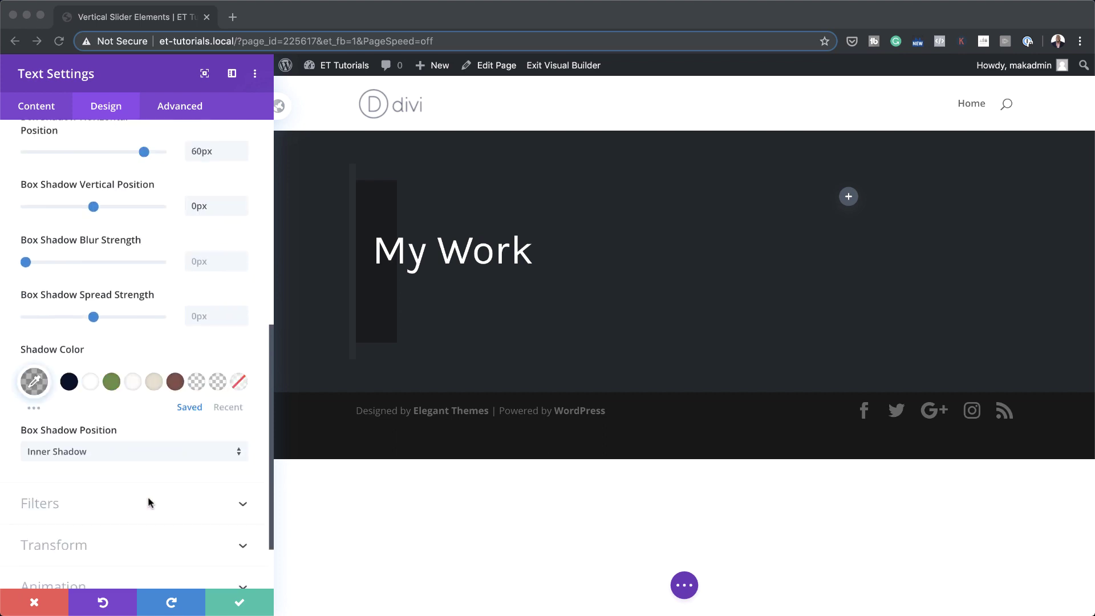
click(35, 381)
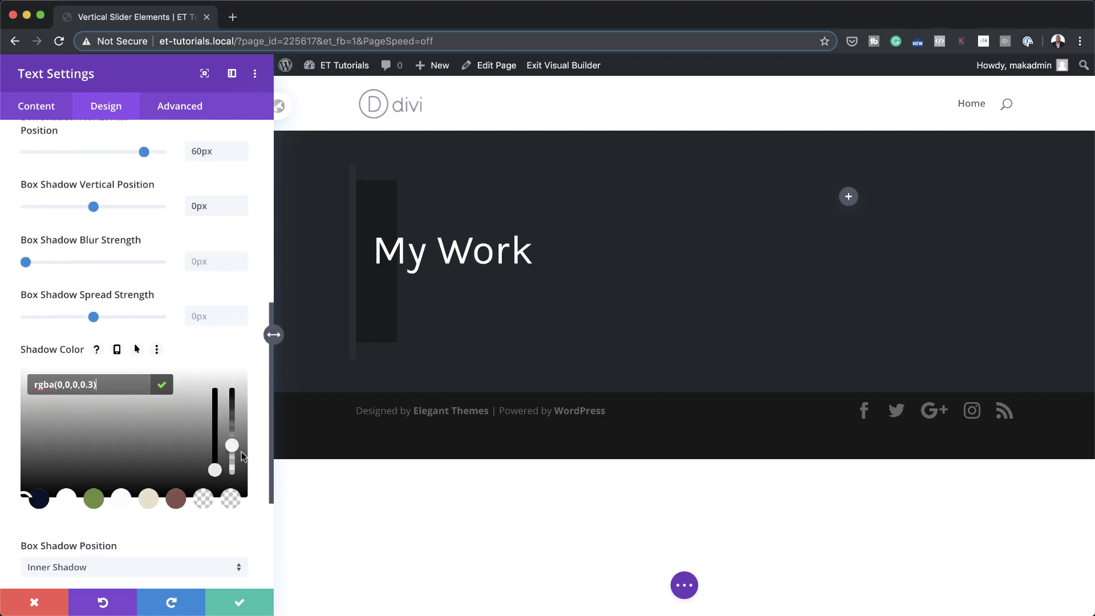
click(59, 385)
drag(233, 445, 238, 389)
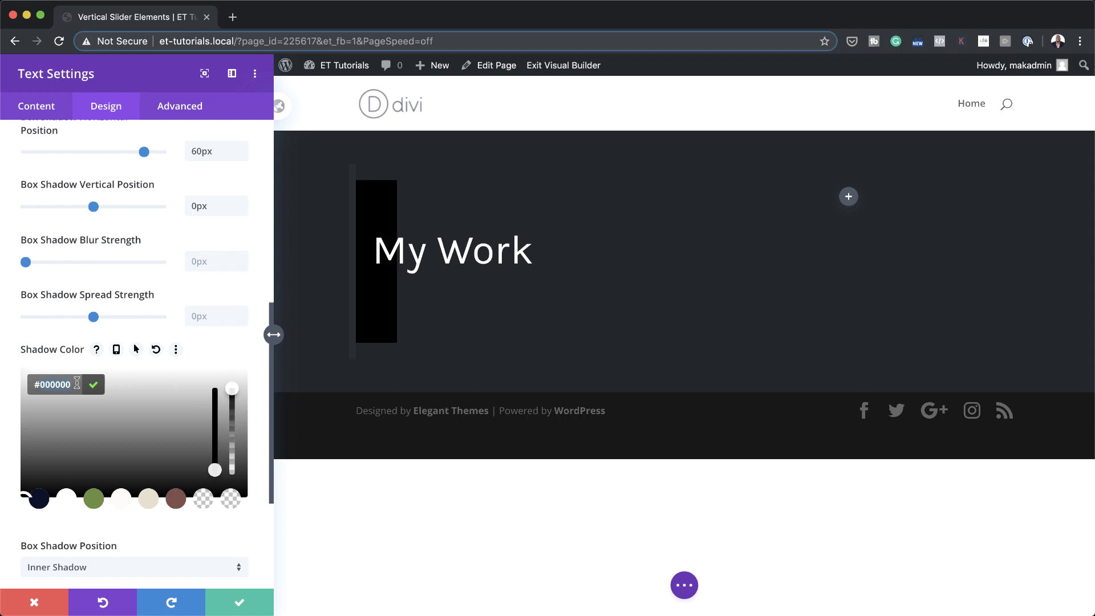
text(#9a2508)
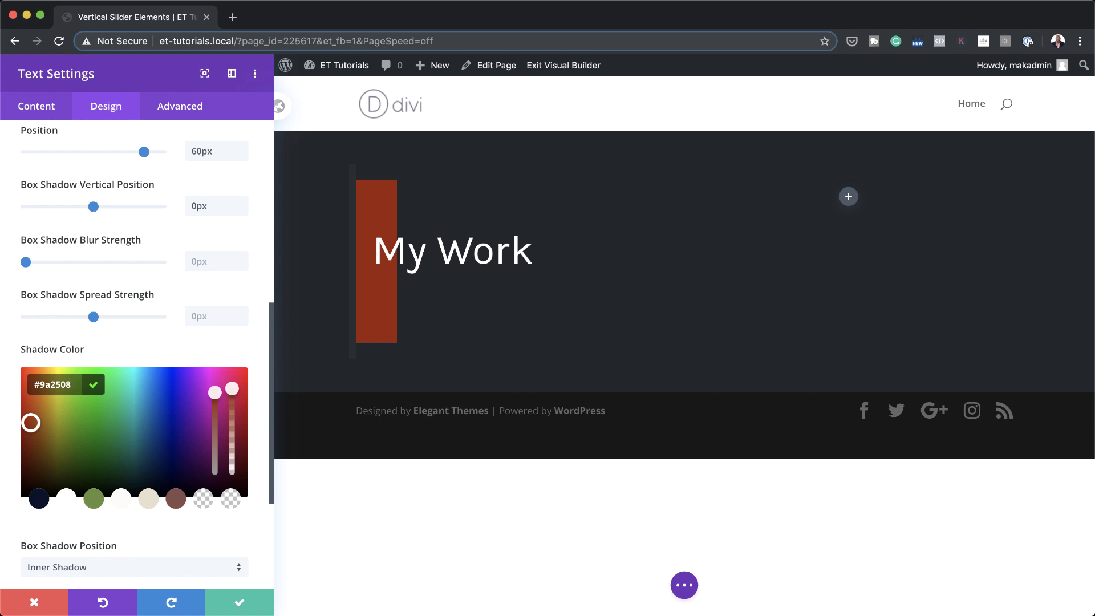
click(245, 600)
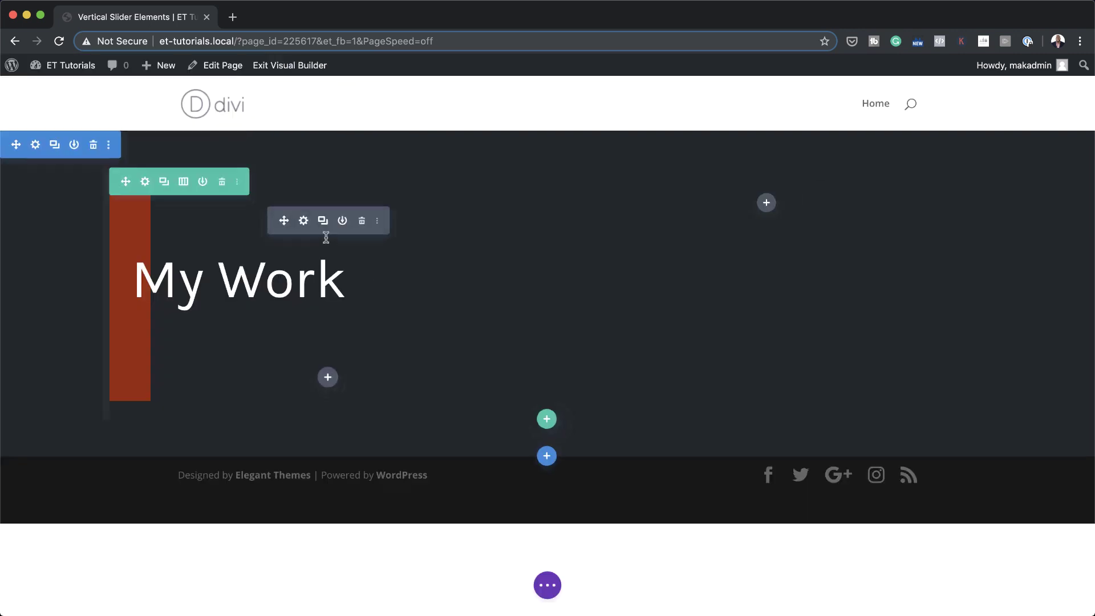
Insert a new Text module below the "My Work" heading in the first column
click(328, 377)
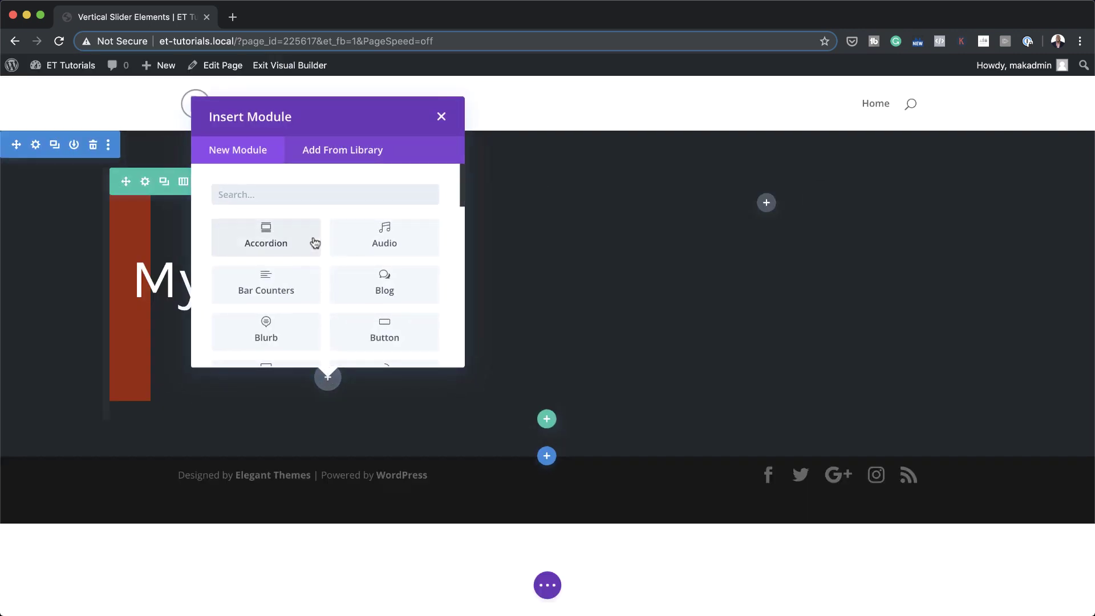
click(318, 199)
text(text)
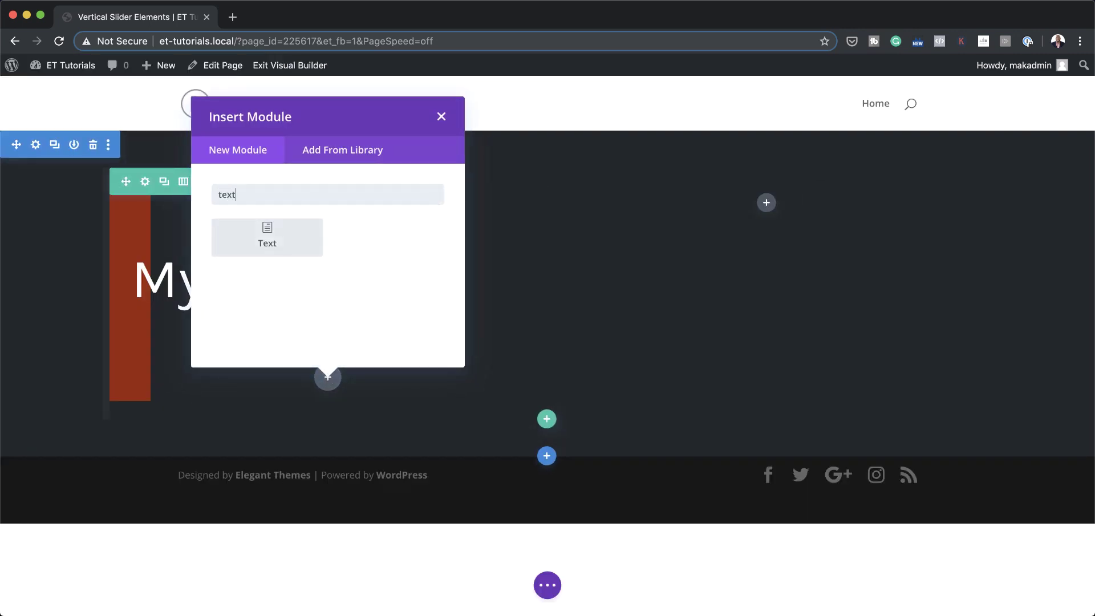
click(267, 240)
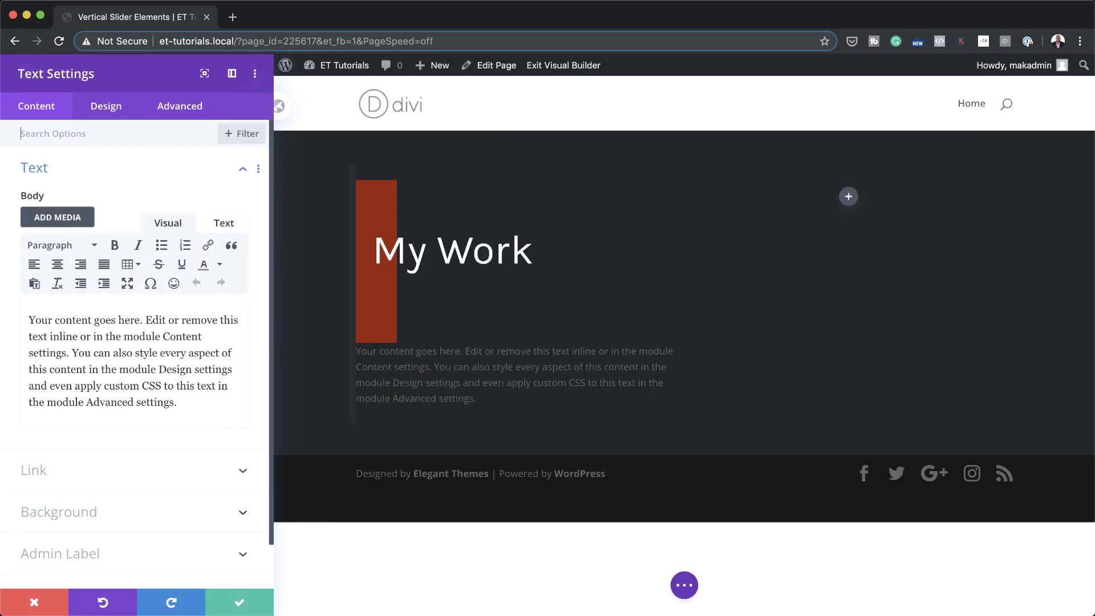
Set the new Text module's width to 70% and its module alignment to right
click(112, 109)
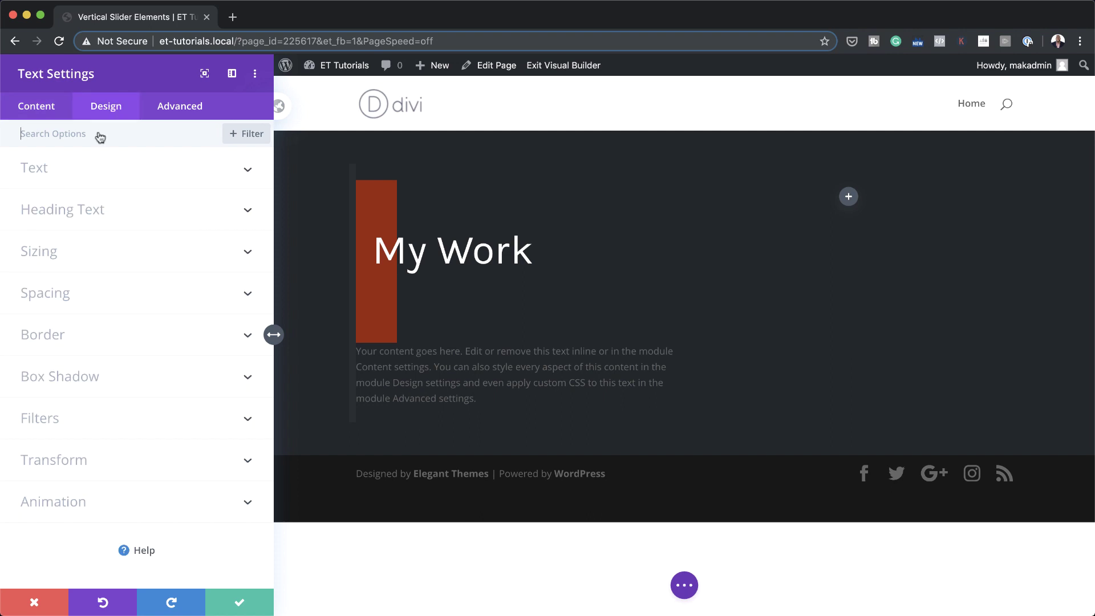
click(104, 255)
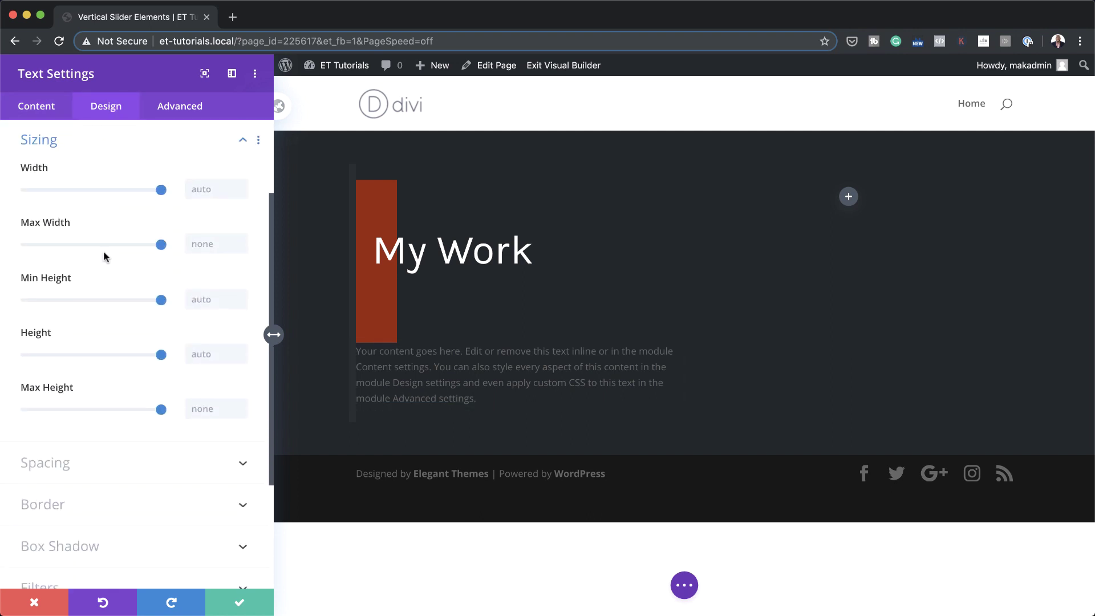
click(201, 189)
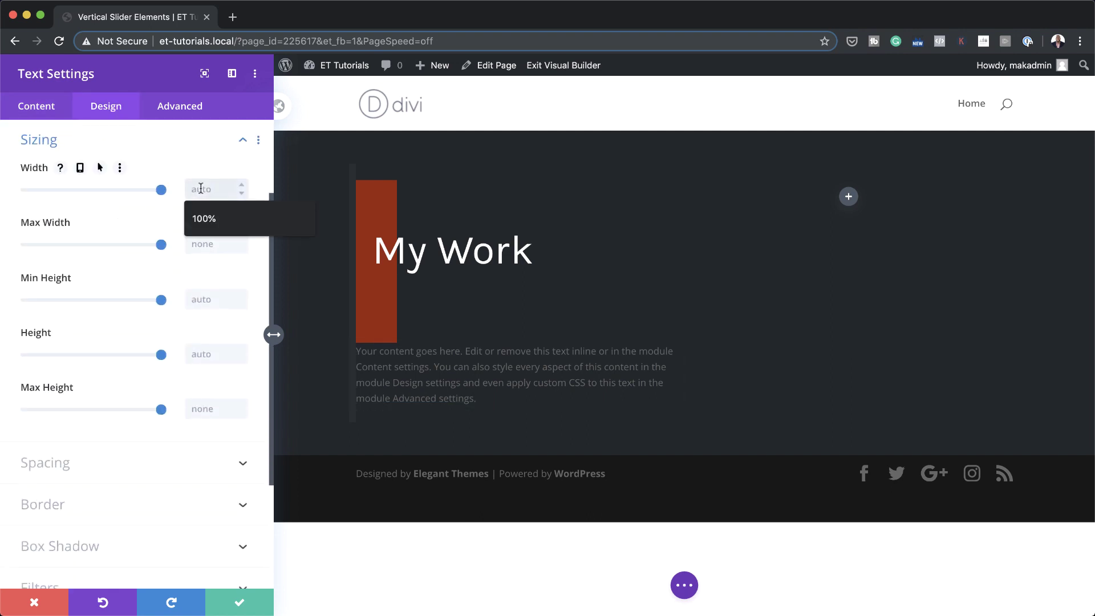
text(70%)
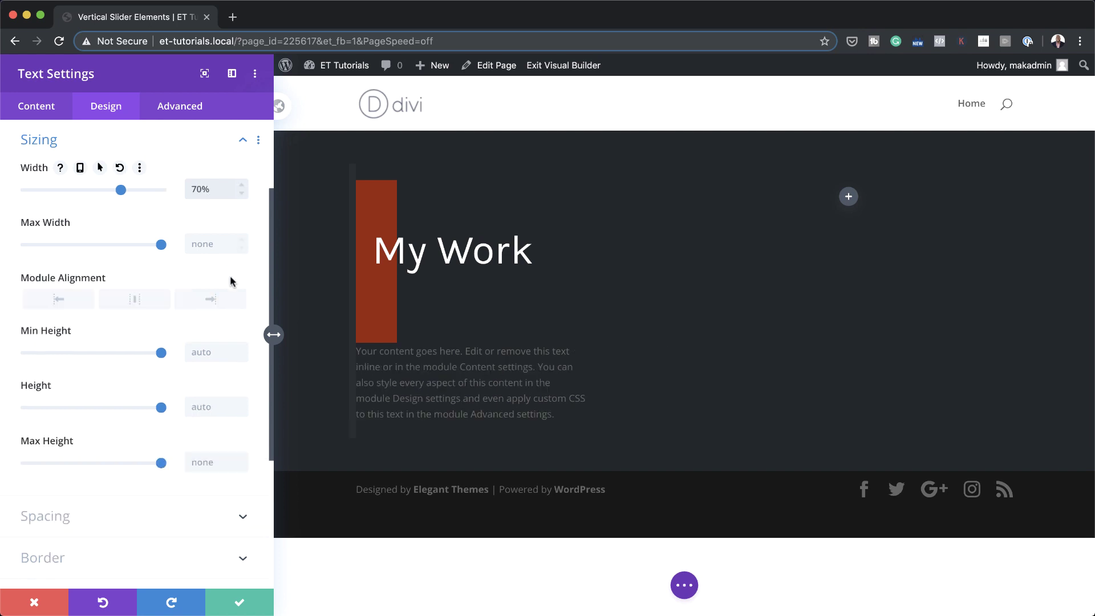
click(214, 305)
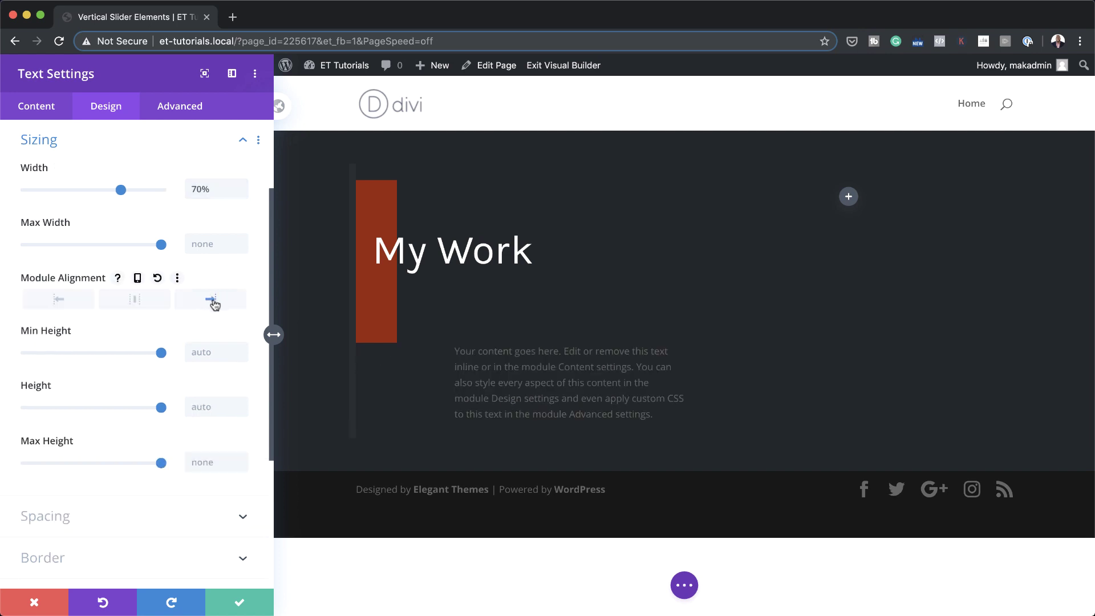
Set the Text module's top margin to -5% and its padding to 5% bottom, 10% left and 5% right
scroll(38, 450, down, 3)
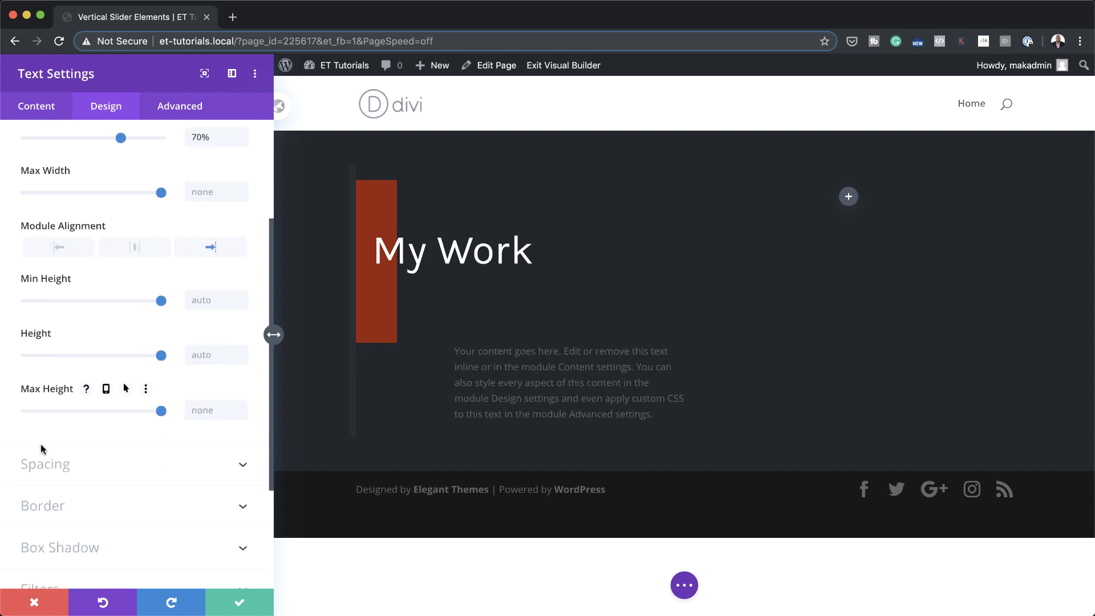
click(62, 435)
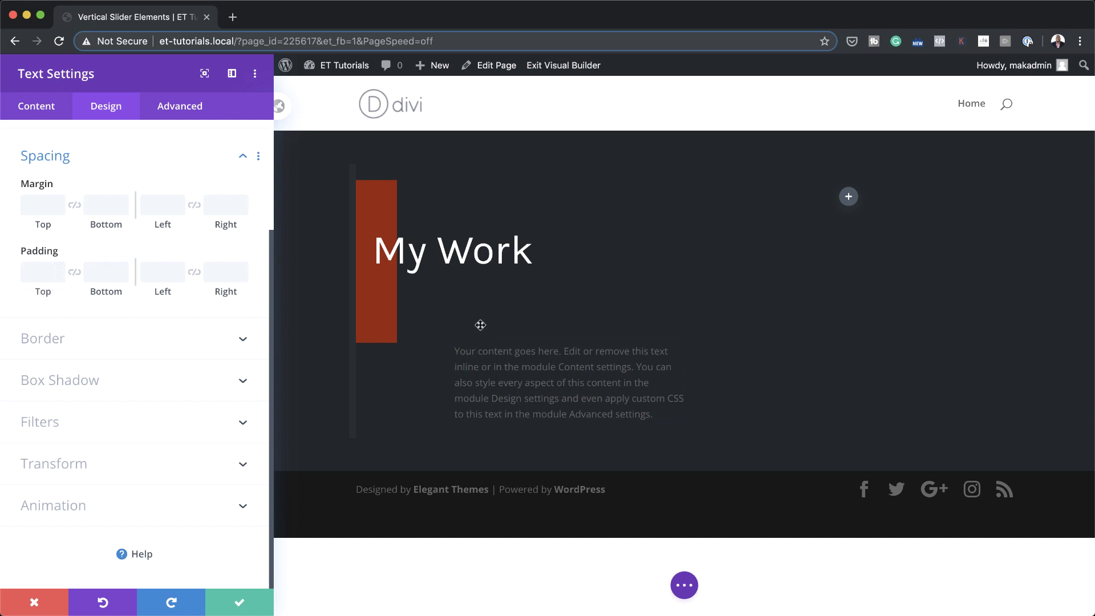
click(42, 206)
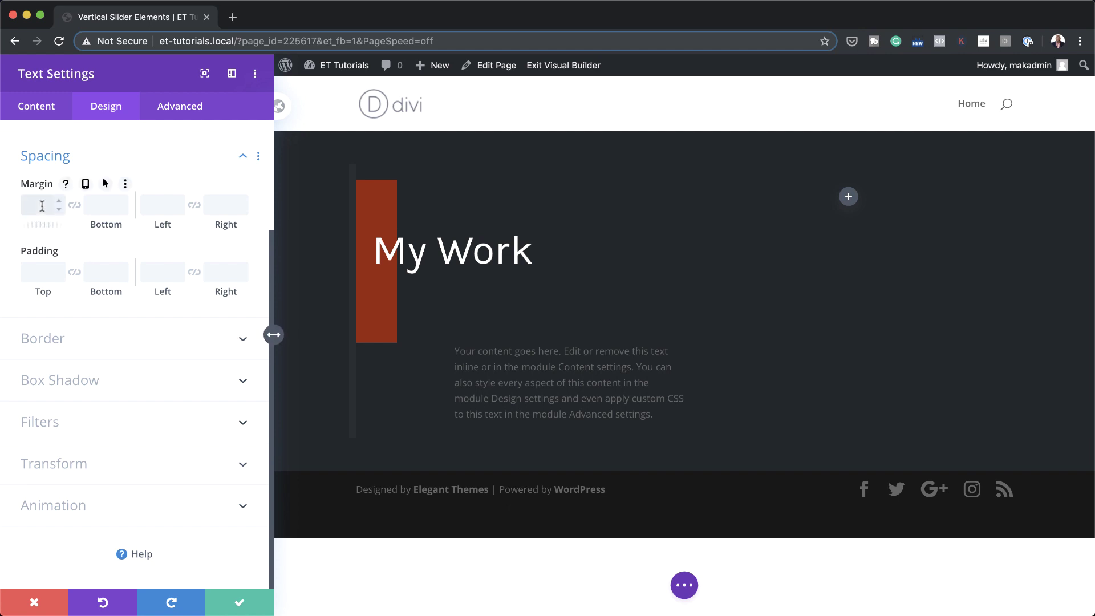
text(-5%)
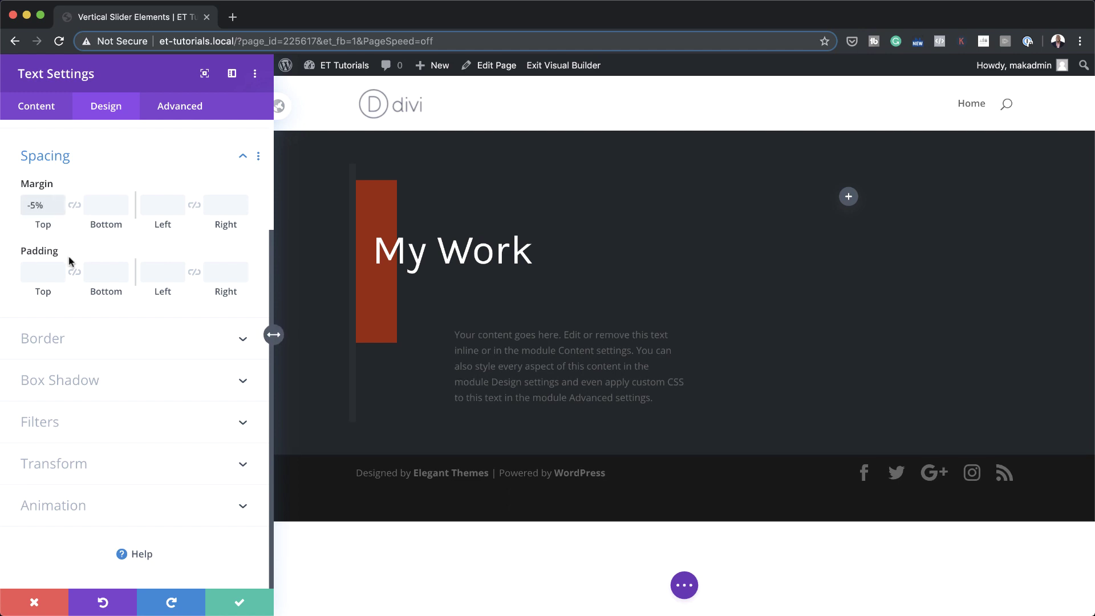
click(105, 272)
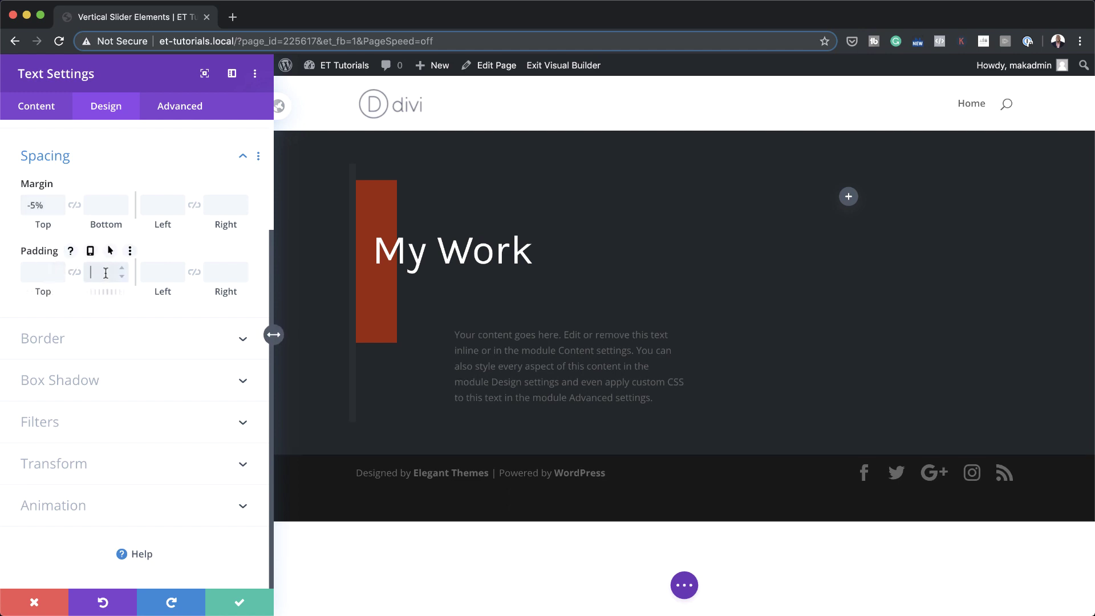
text(5%)
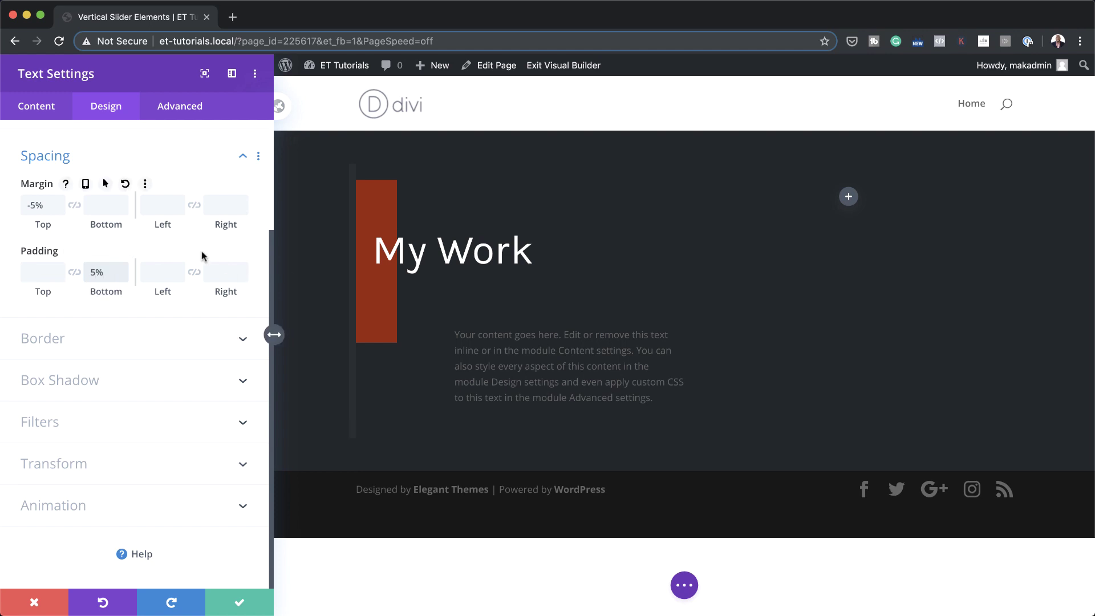
click(164, 270)
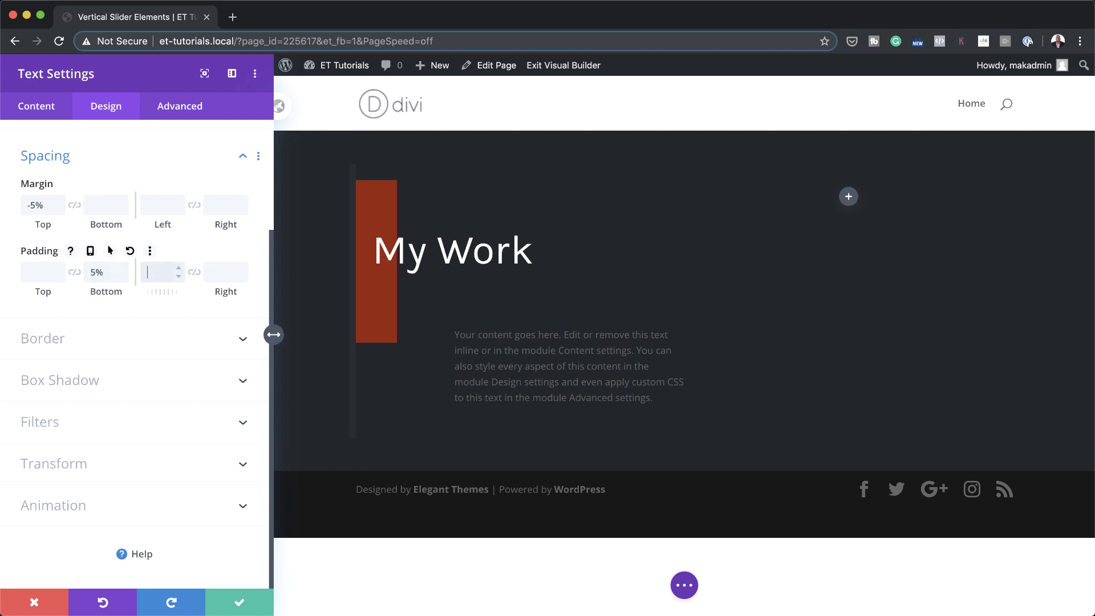
text(10%)
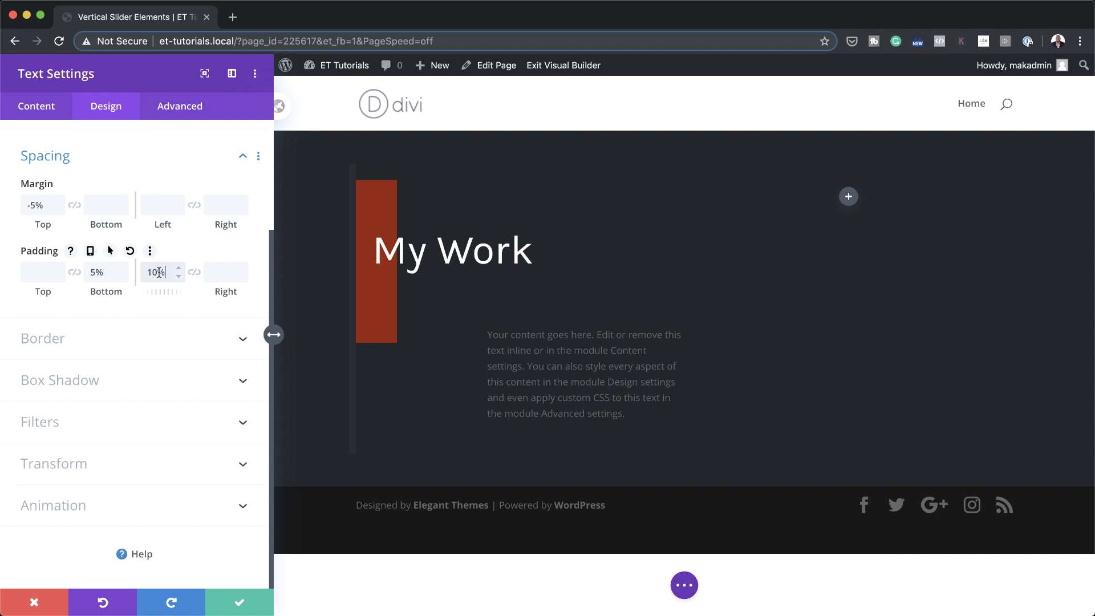
click(226, 272)
text(5%)
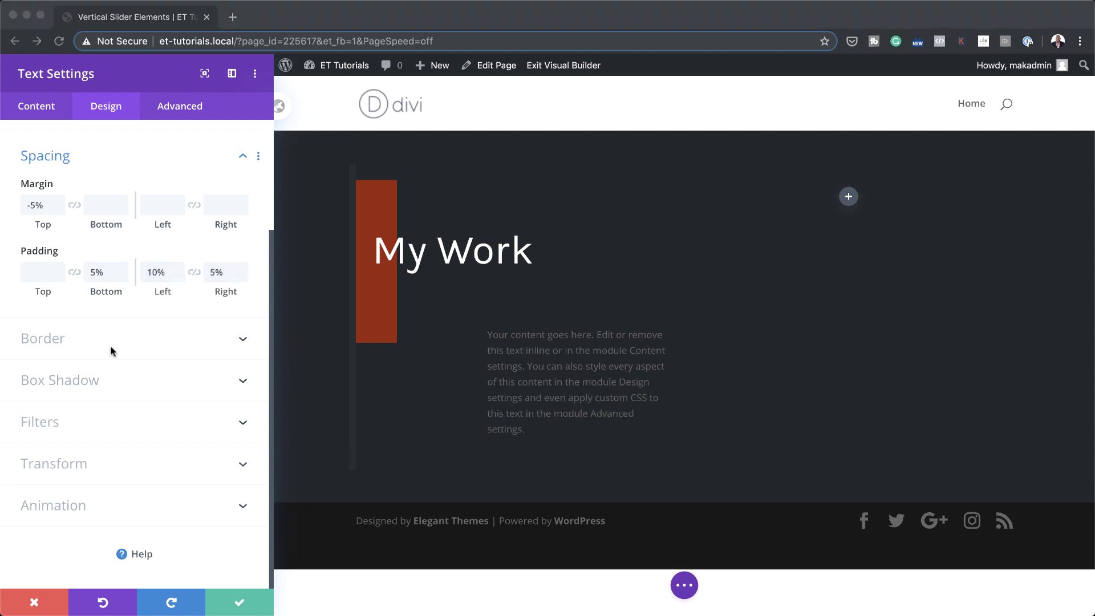
Apply the lower-right solid box shadow preset with horizontal position 0px to the Text module and open its shadow color value for editing
click(92, 382)
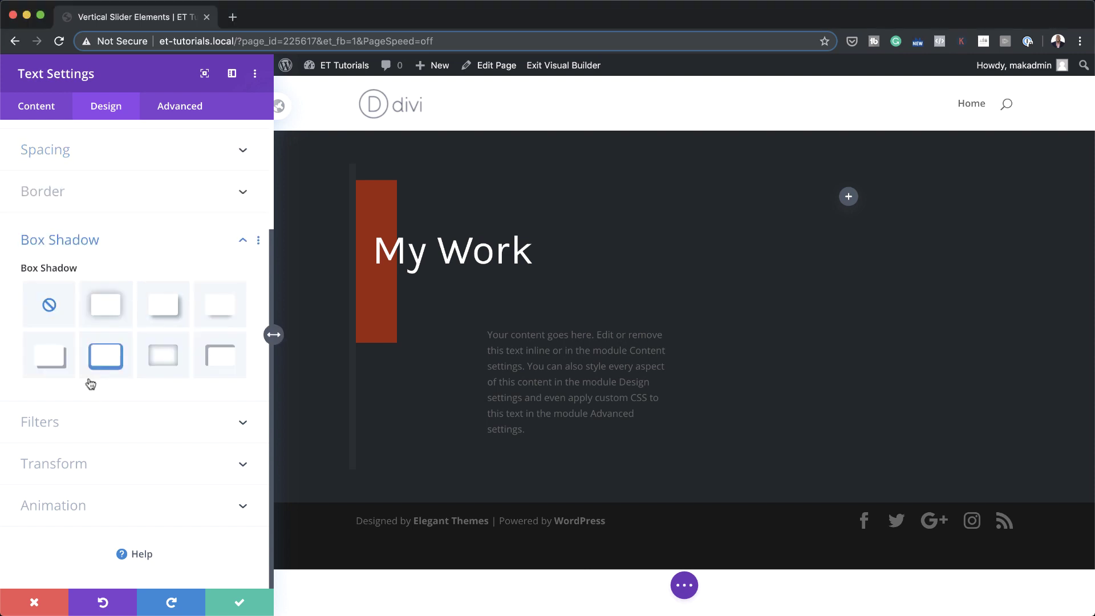
click(59, 365)
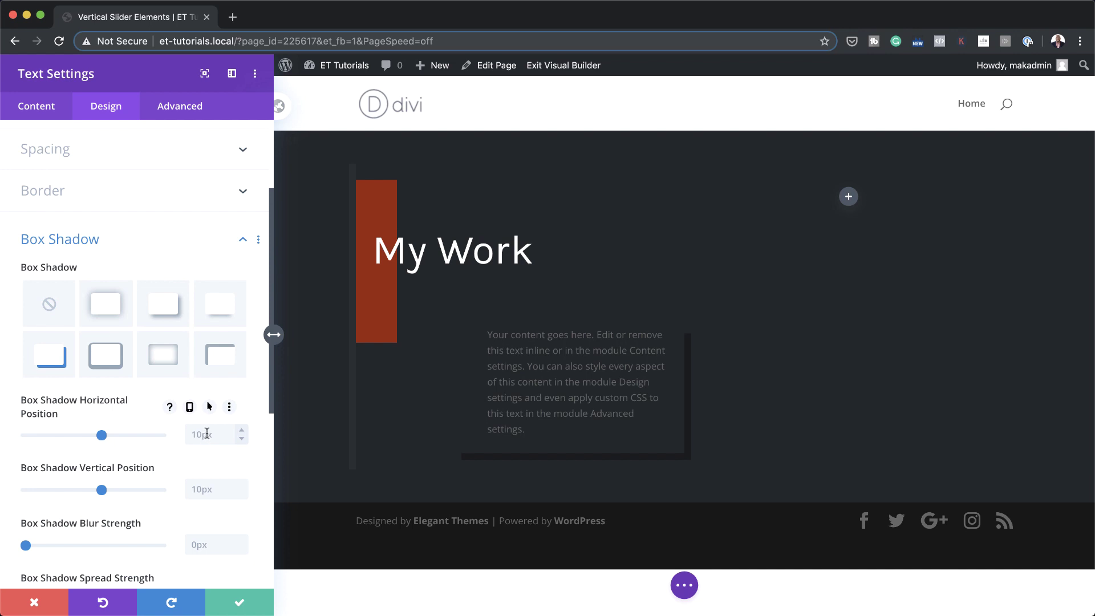
click(210, 436)
key(Delete)
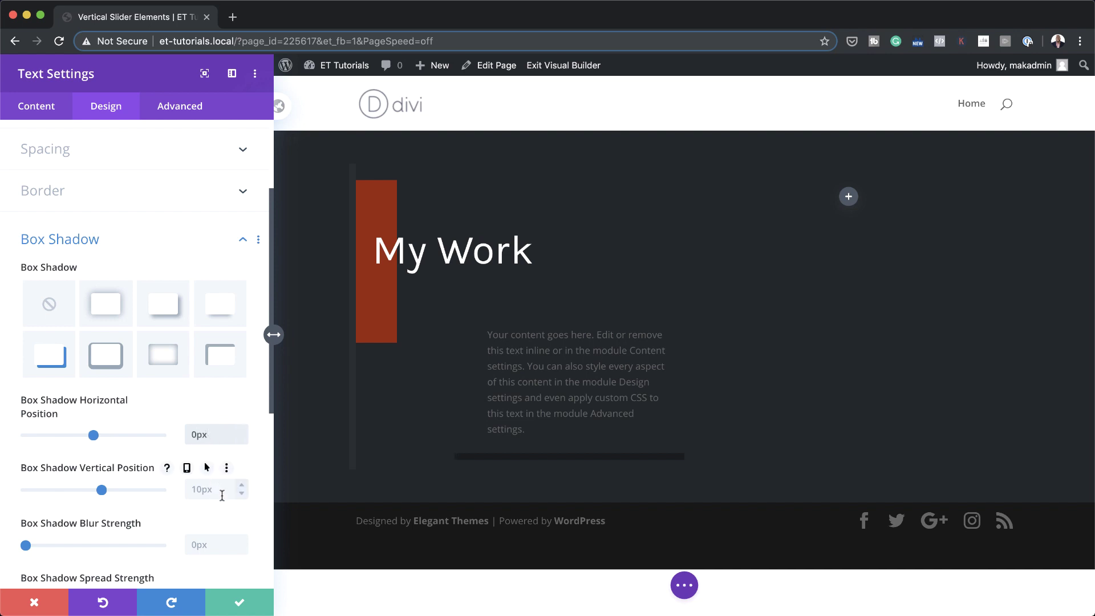
scroll(222, 495, down, 4)
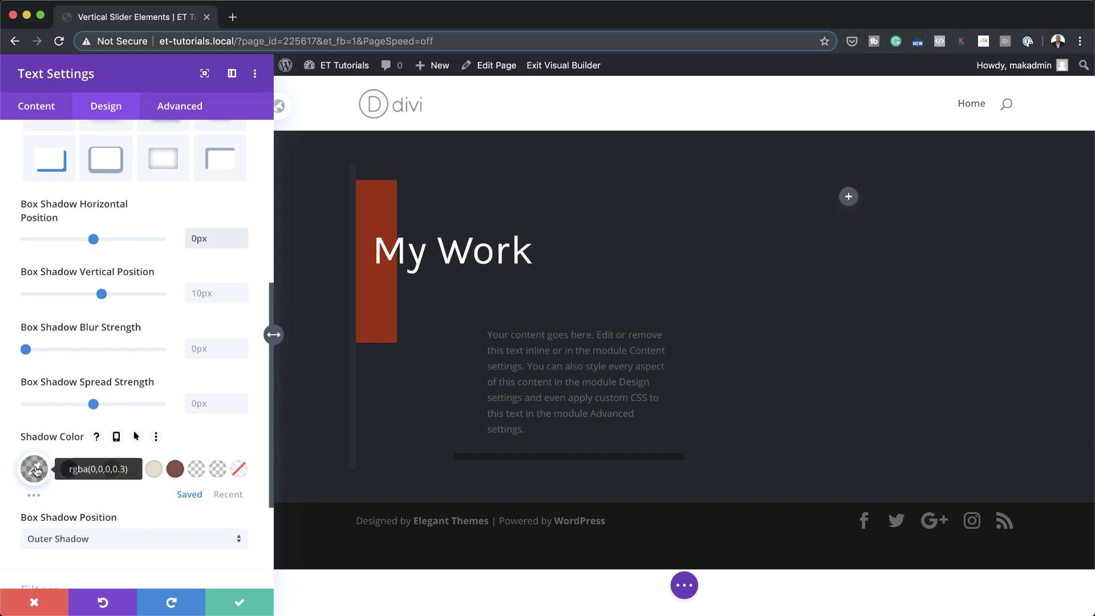
click(35, 468)
drag(56, 471, 91, 471)
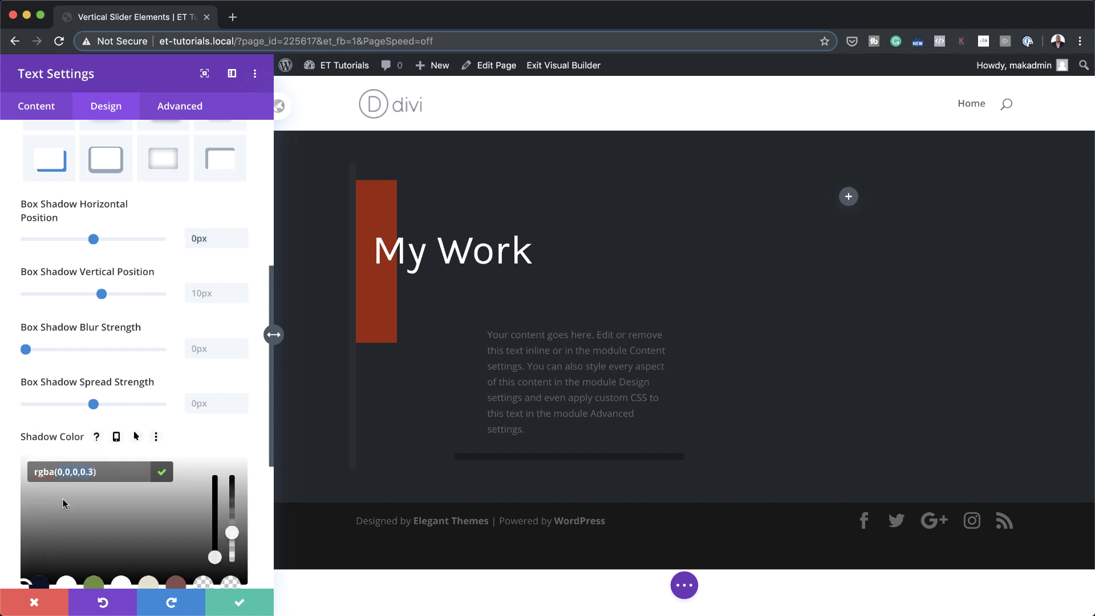
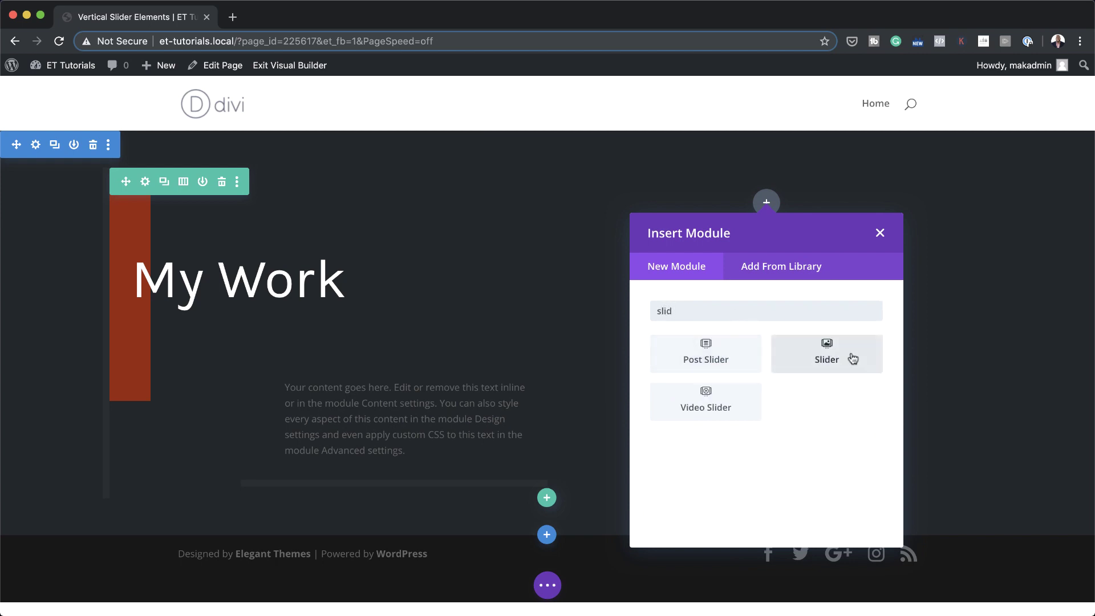
Add a Slider module to the second column and shorten the first slide's body text to "Your content goes here."
click(848, 354)
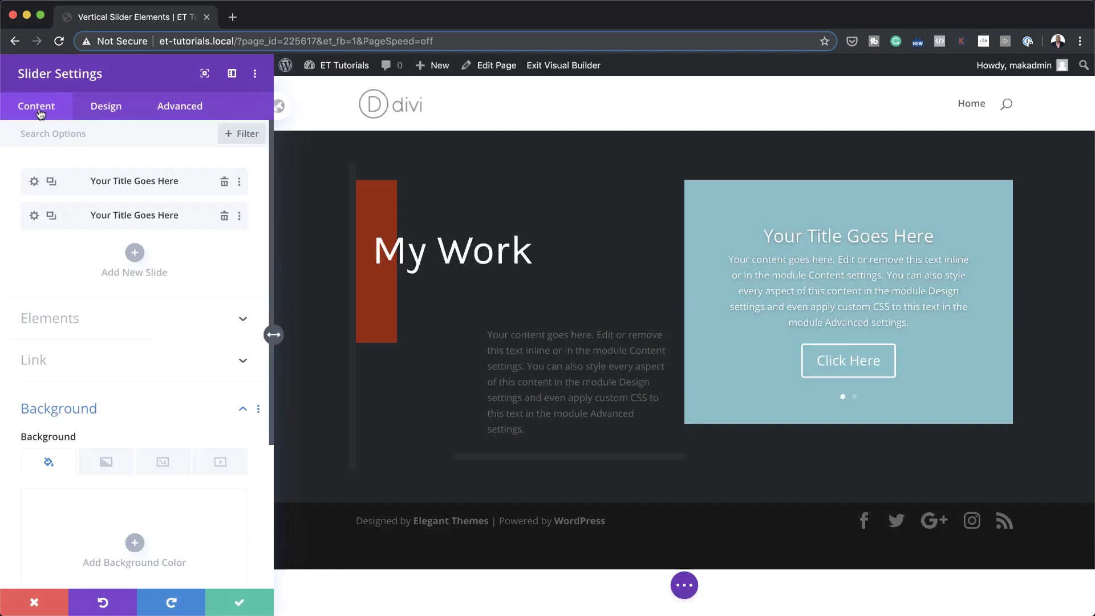
click(34, 182)
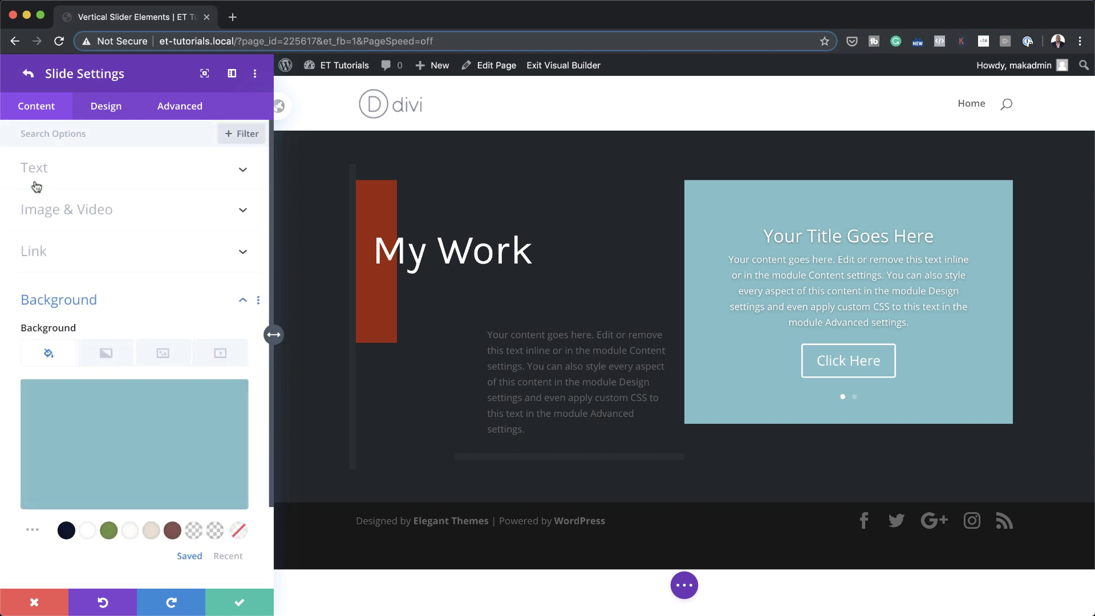
click(64, 171)
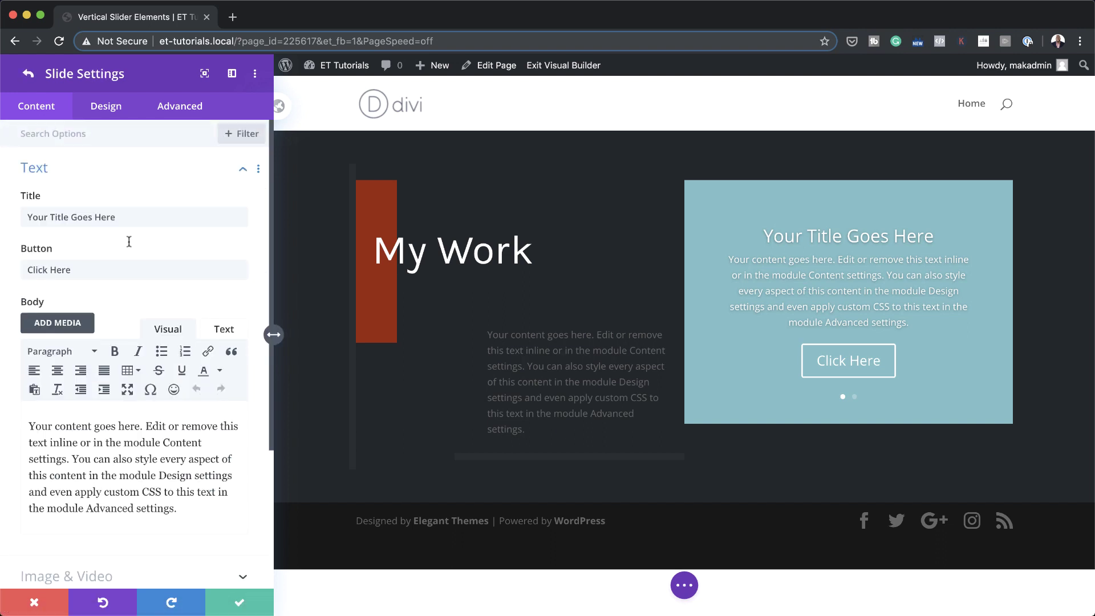
click(146, 426)
drag(146, 426, 231, 505)
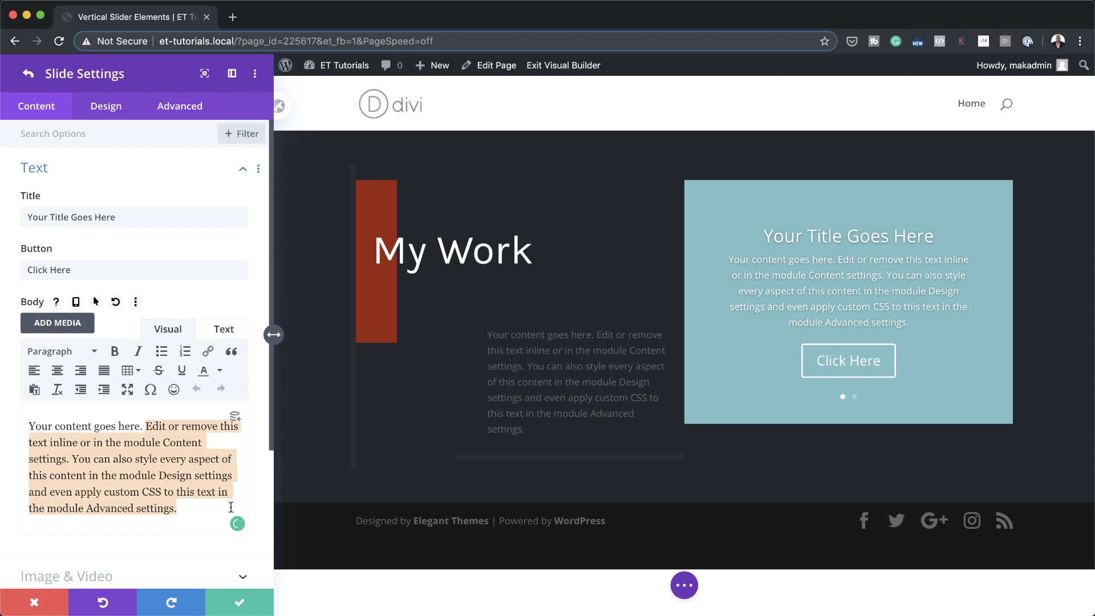
key(BackSpace)
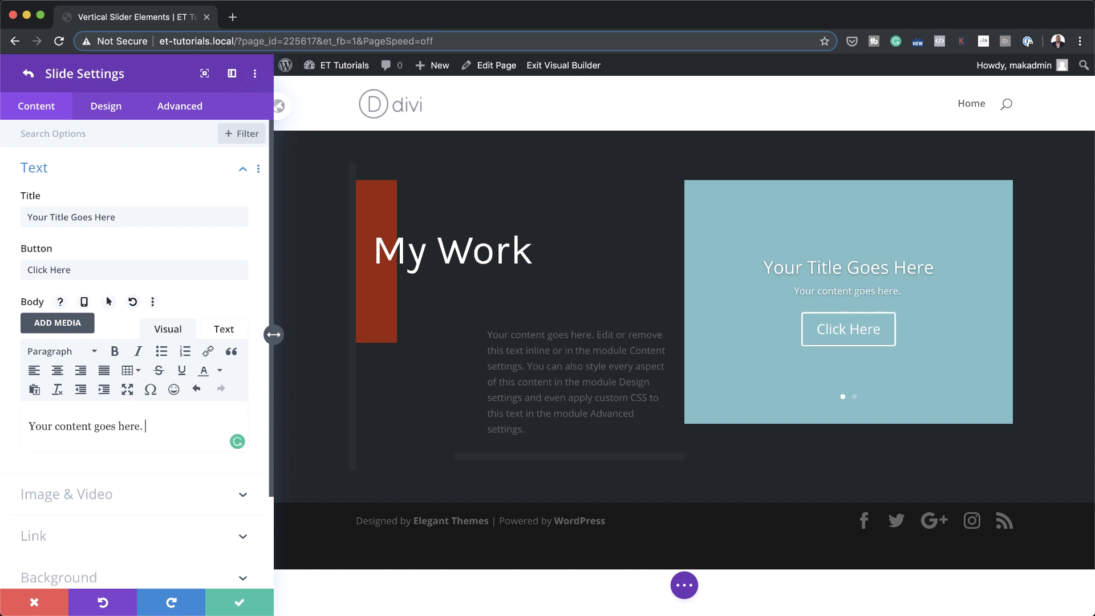
Set actor-04-rotate.jpg from the media library as the first slide's background image and return to the slider settings
scroll(183, 510, down, 4)
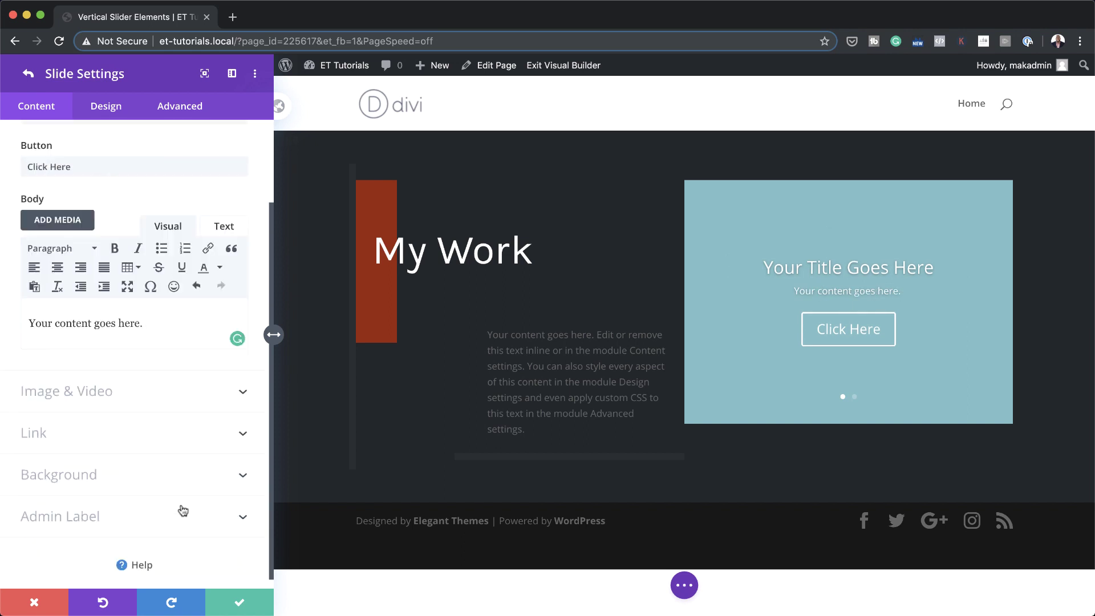
click(87, 464)
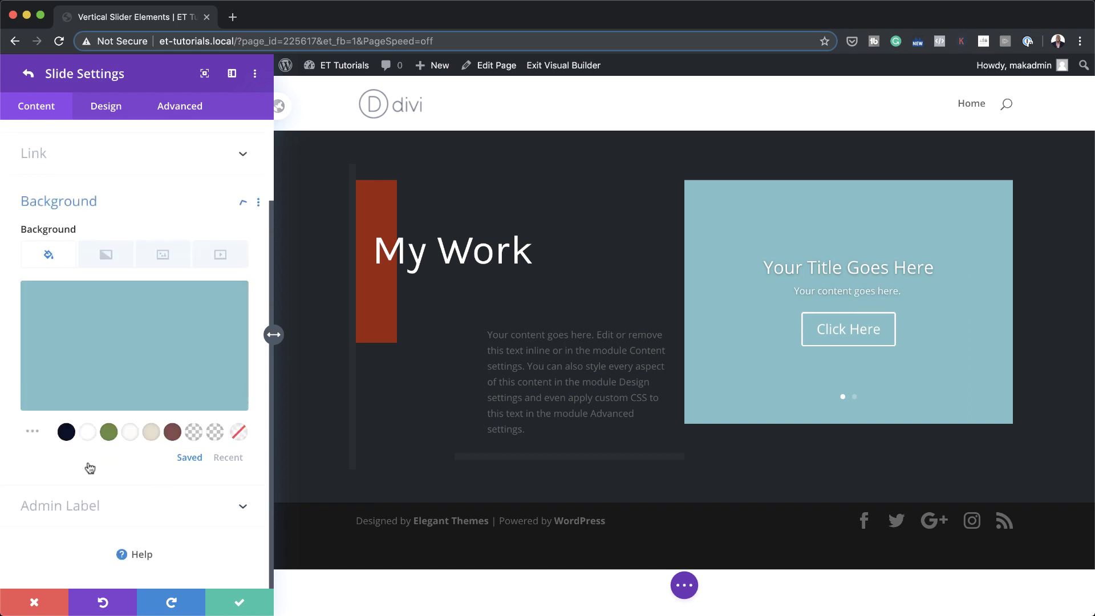
click(165, 261)
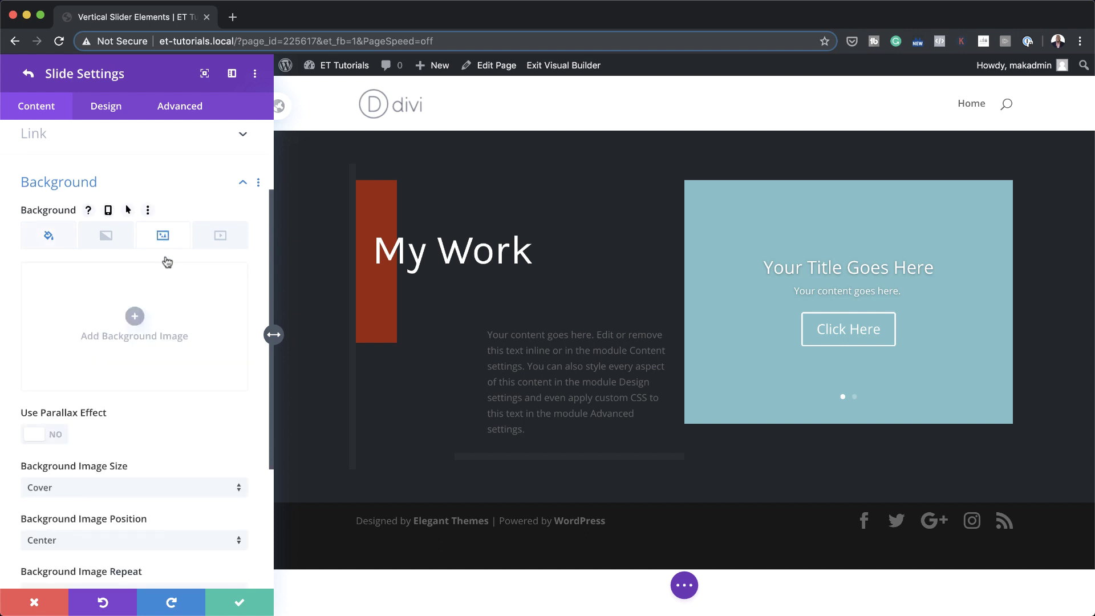
click(134, 317)
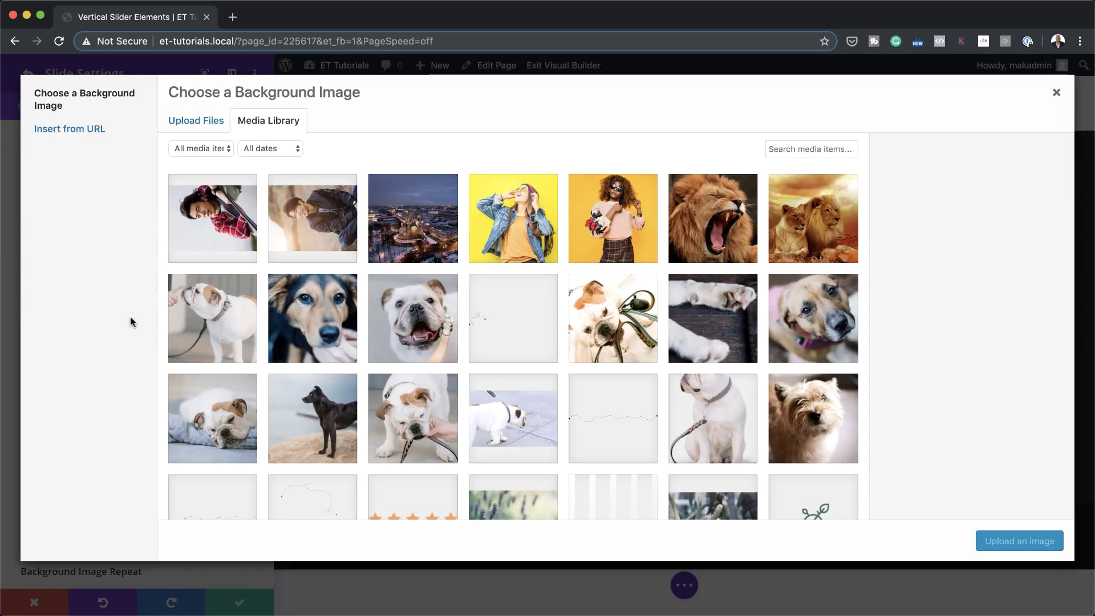
click(319, 222)
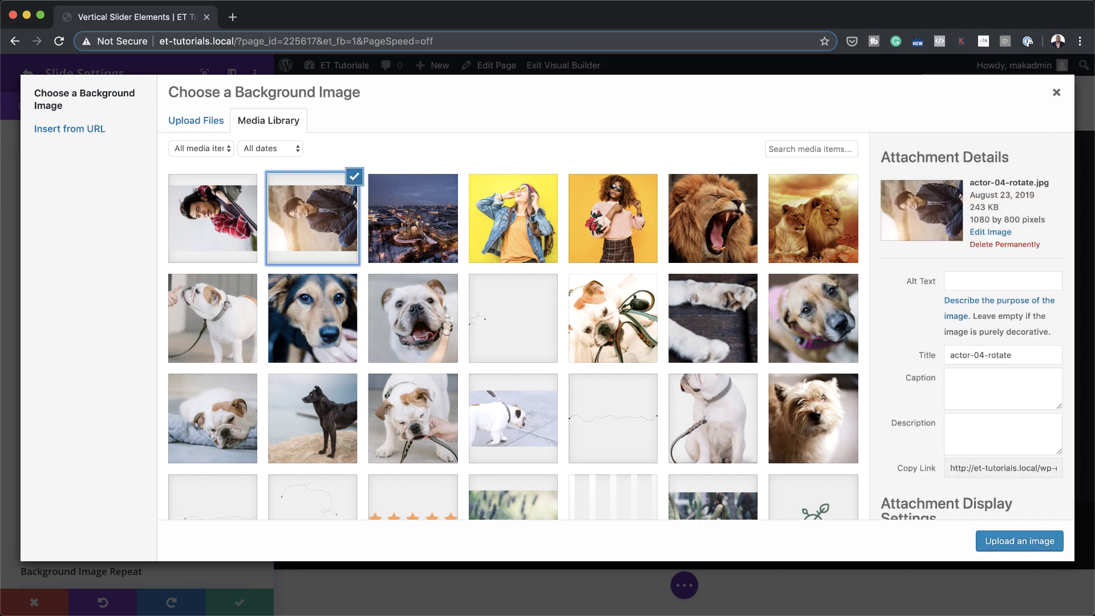
click(1025, 542)
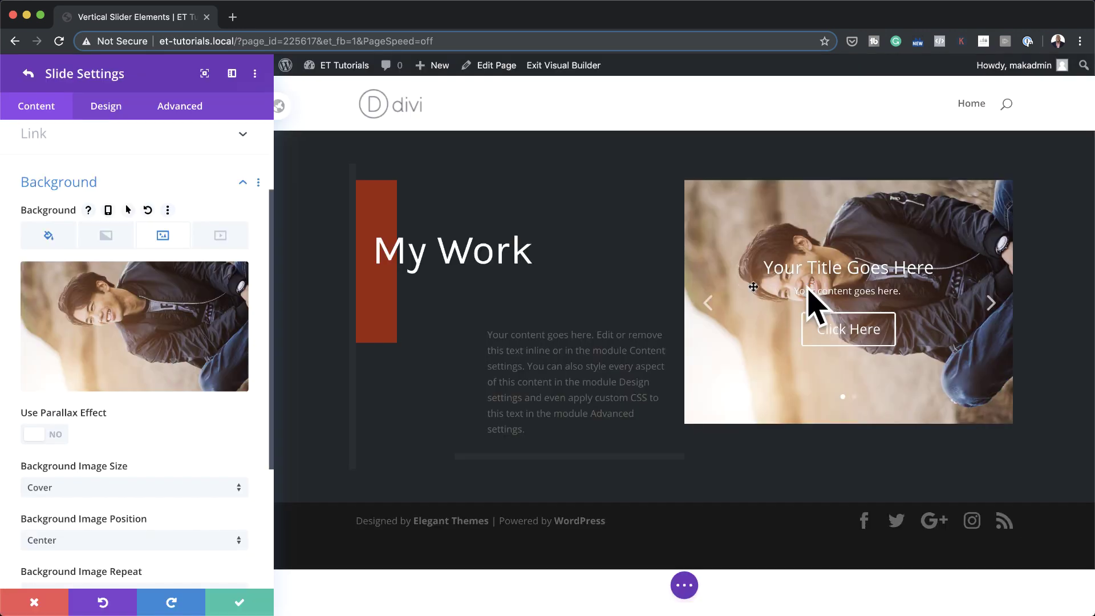
click(29, 75)
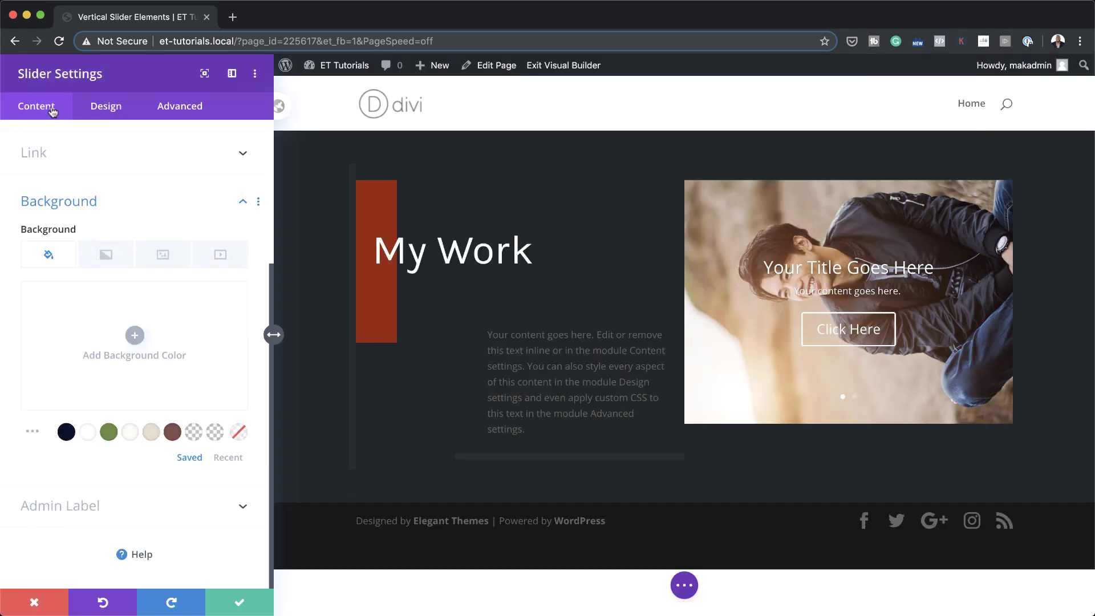
Shorten the second slide's body text to "Your content goes here."
scroll(37, 221, up, 4)
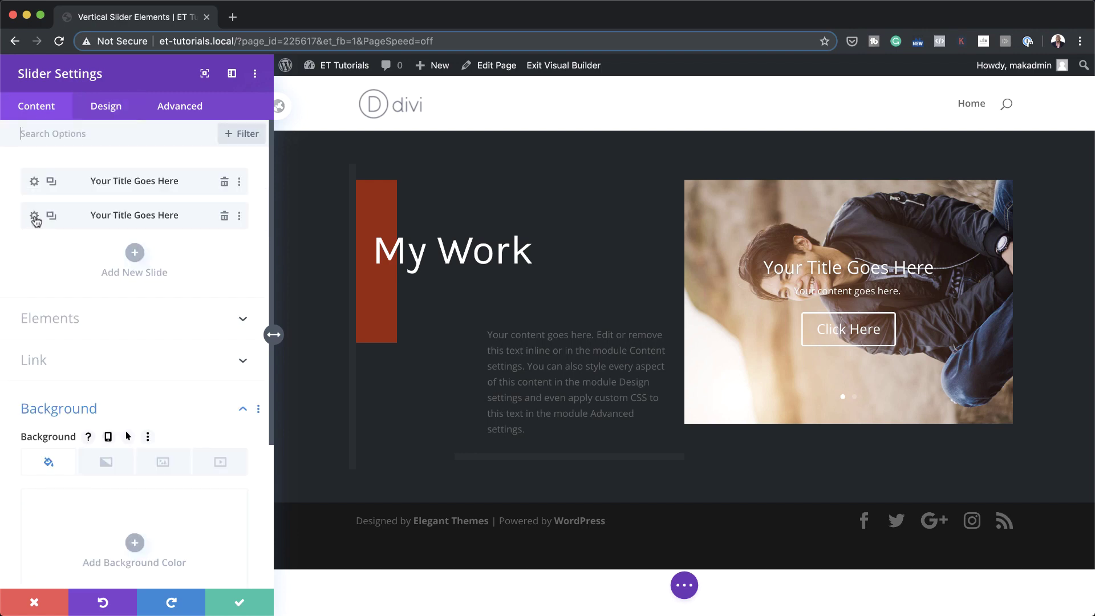
click(34, 216)
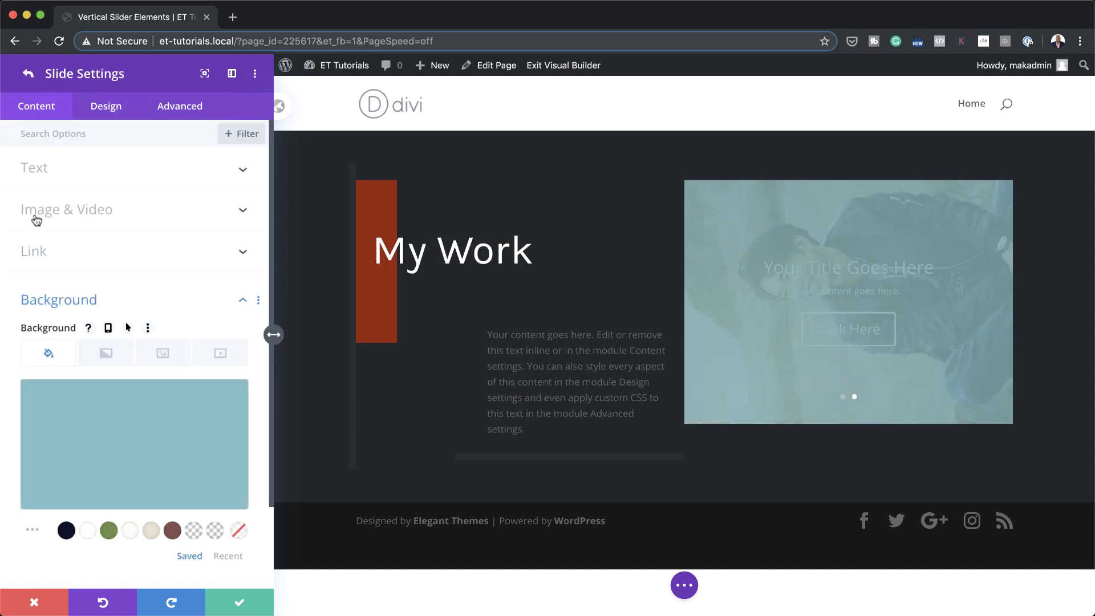
click(86, 166)
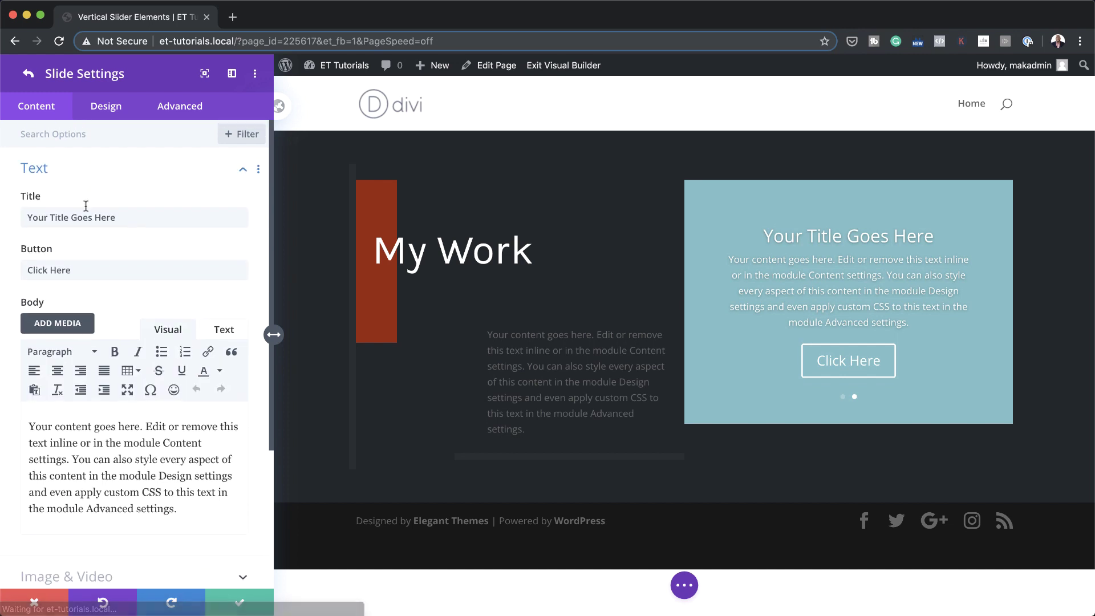
drag(146, 428, 196, 519)
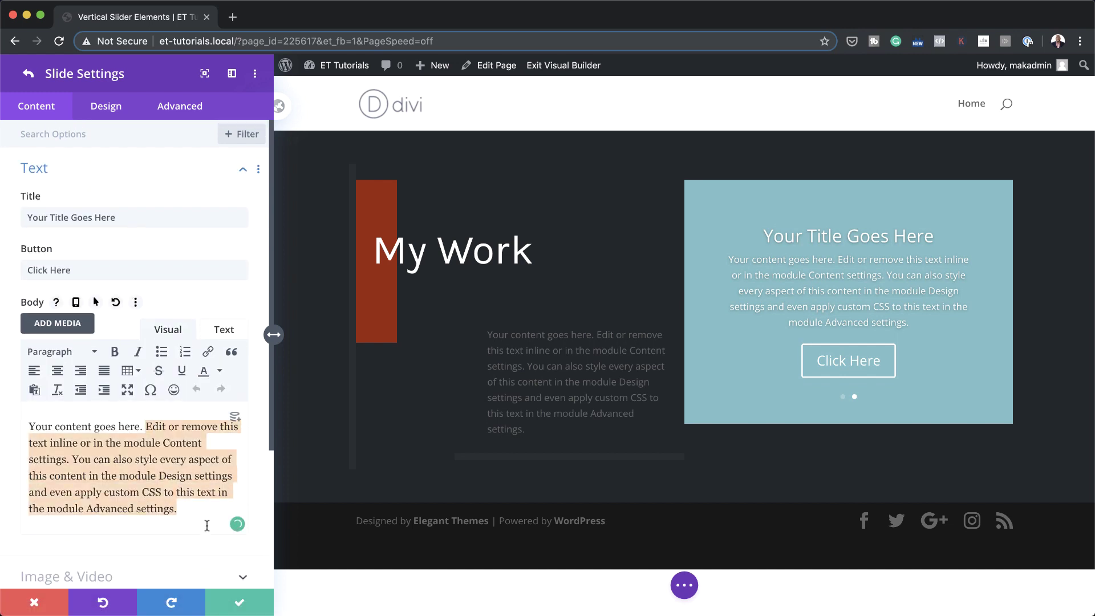
key(BackSpace)
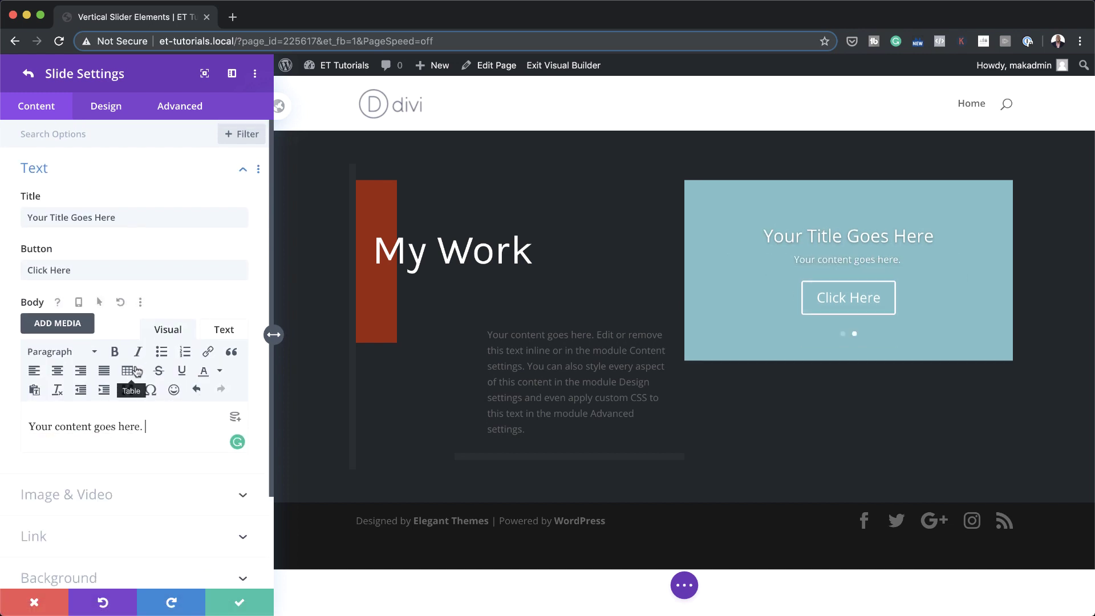
Set actor-05-rotate.jpg from the media library as the second slide's background image
scroll(159, 439, down, 3)
click(75, 466)
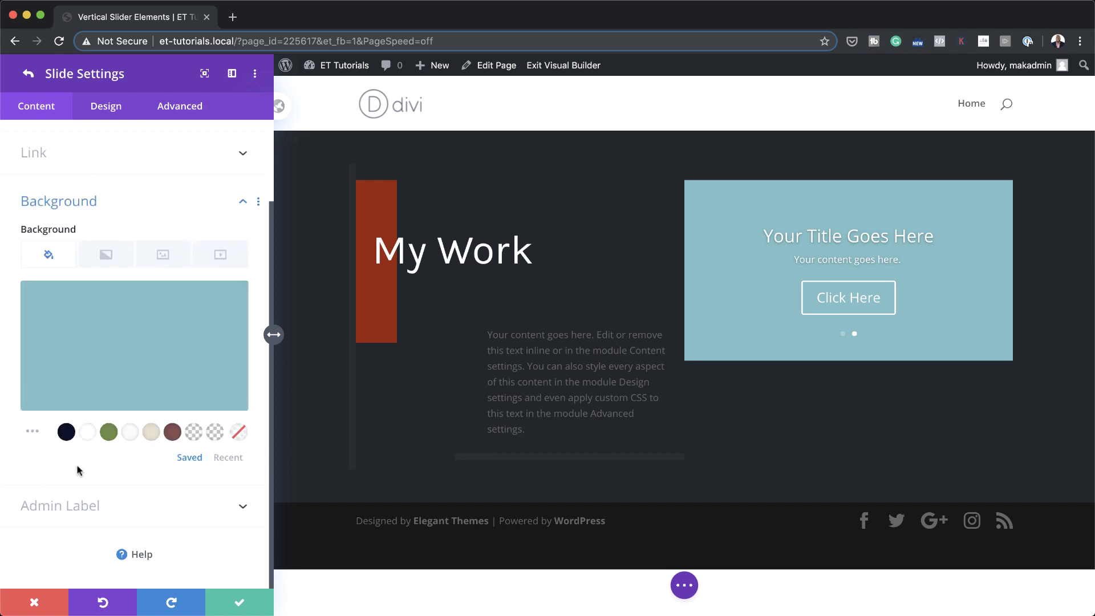
click(164, 257)
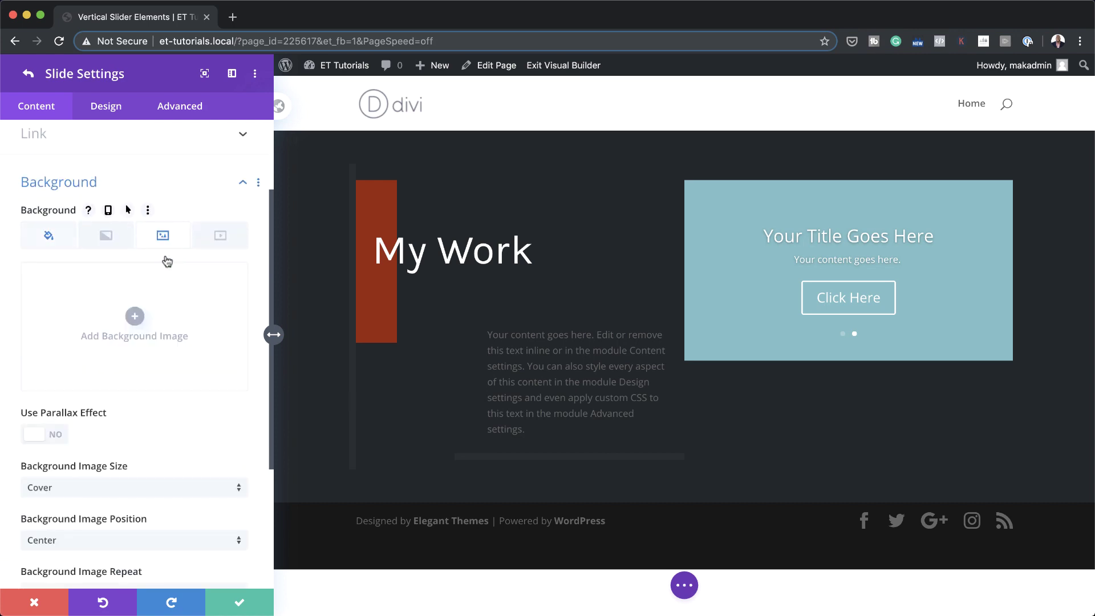
click(135, 317)
click(205, 224)
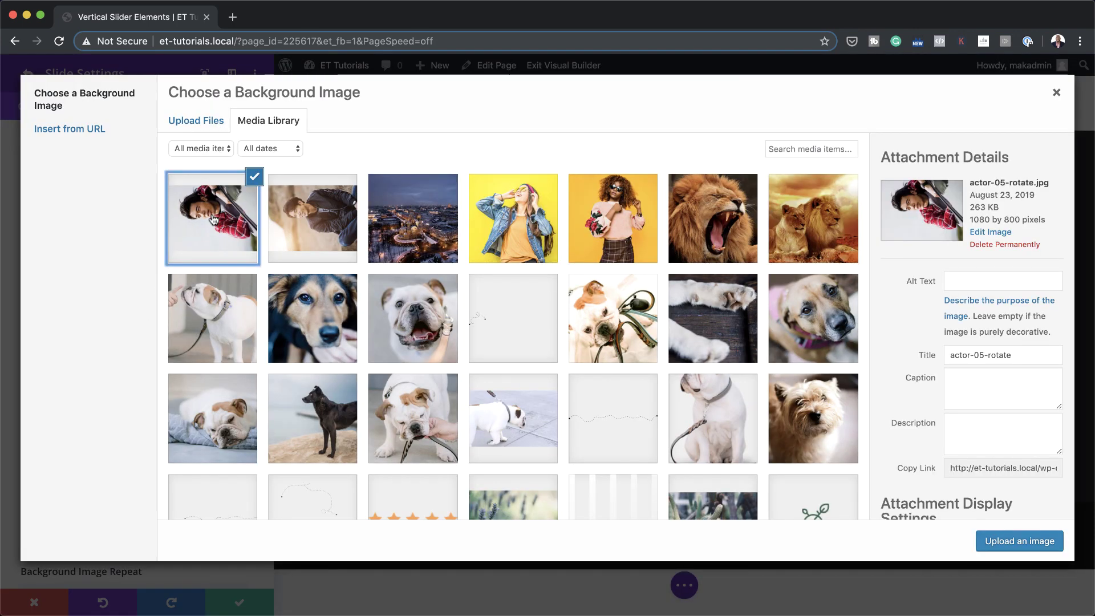
click(1029, 546)
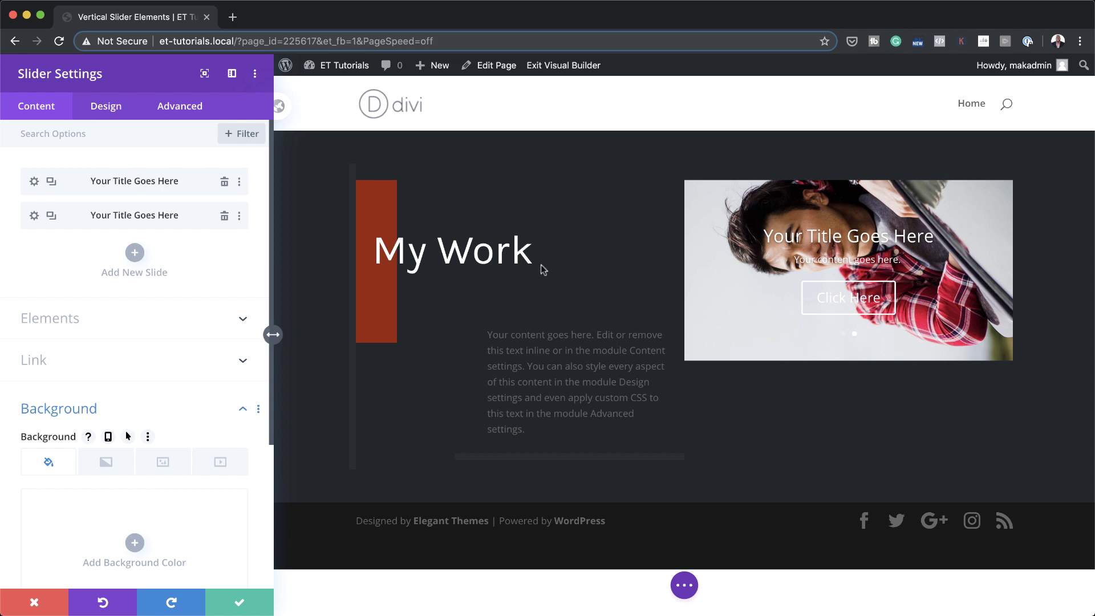
Rotate the first slide 90deg with the first rotation value of its Transform options and return to the slider settings
click(135, 181)
click(106, 106)
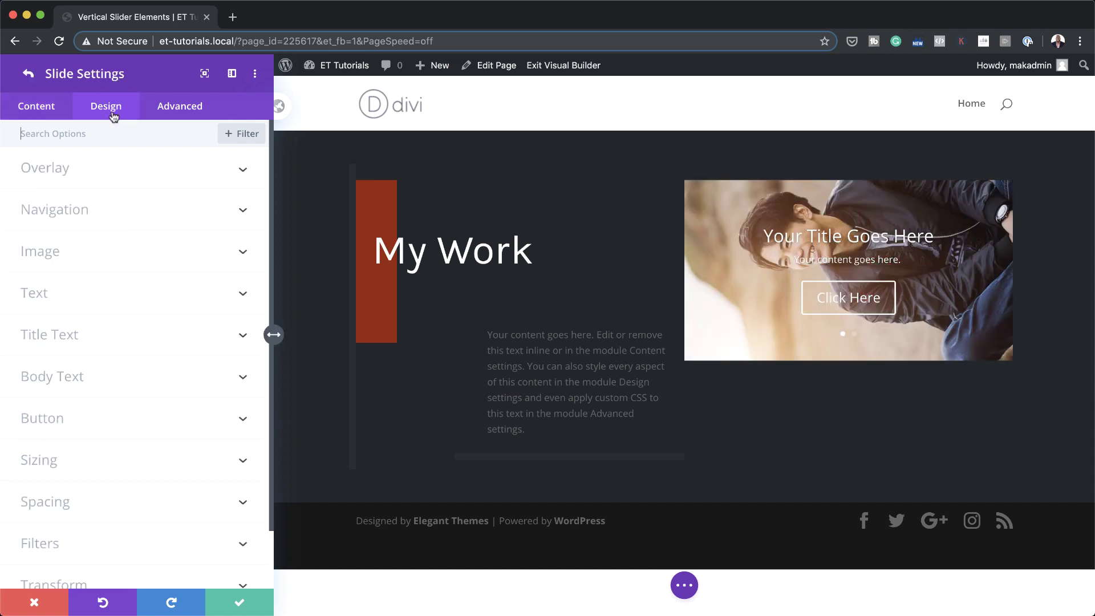
scroll(139, 295, down, 1)
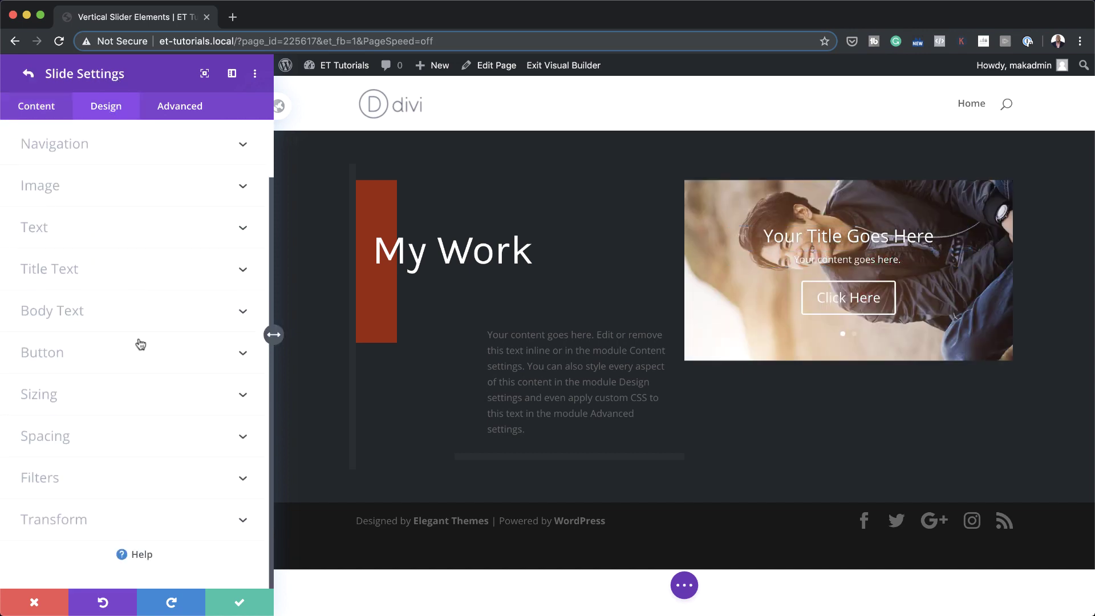
click(98, 523)
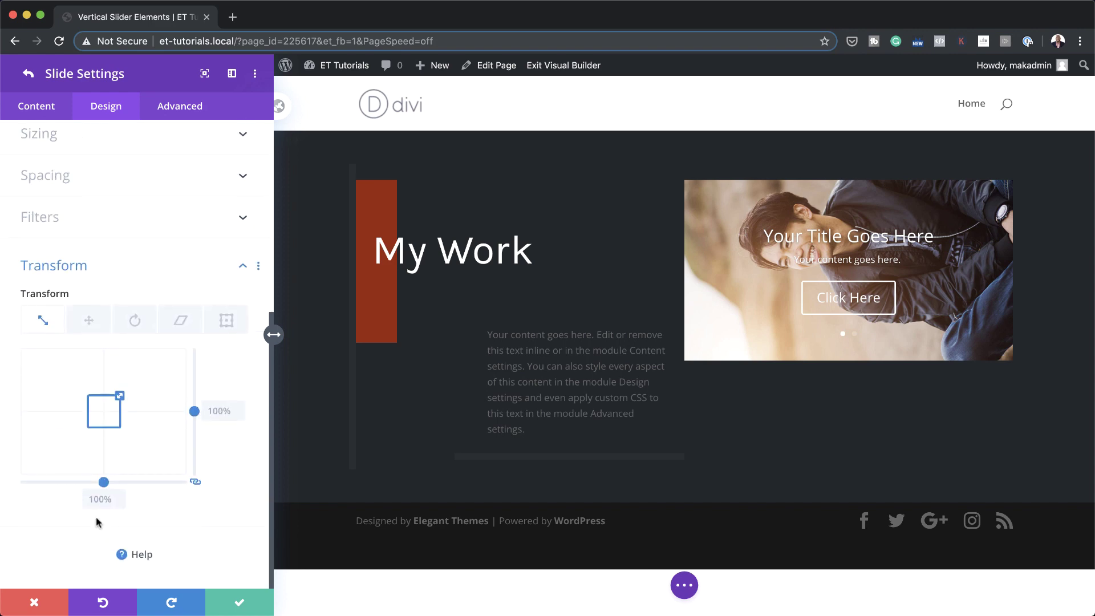
click(137, 322)
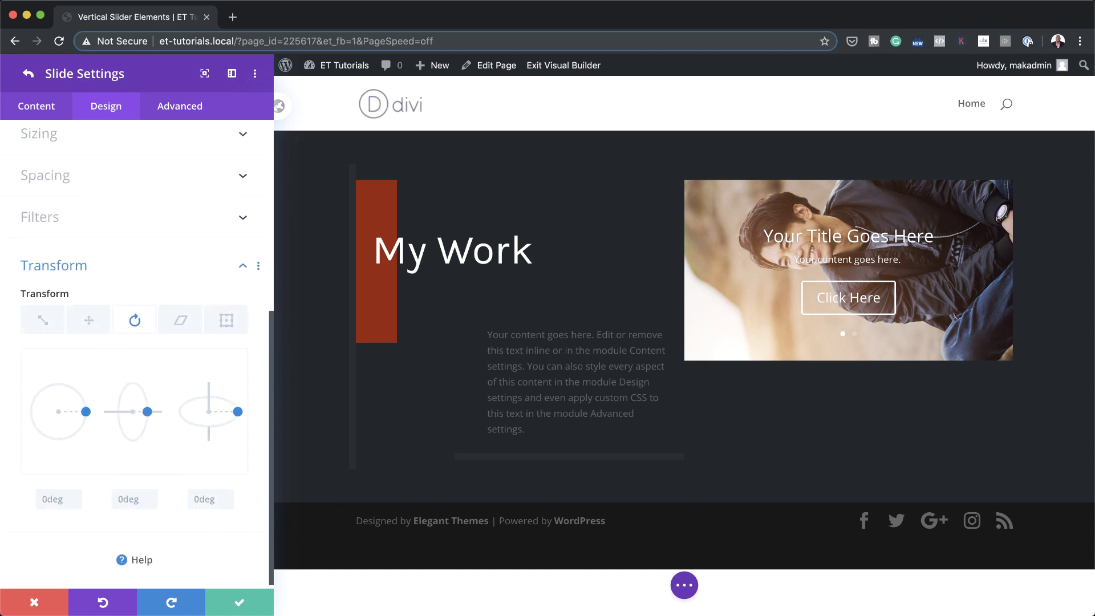
click(50, 498)
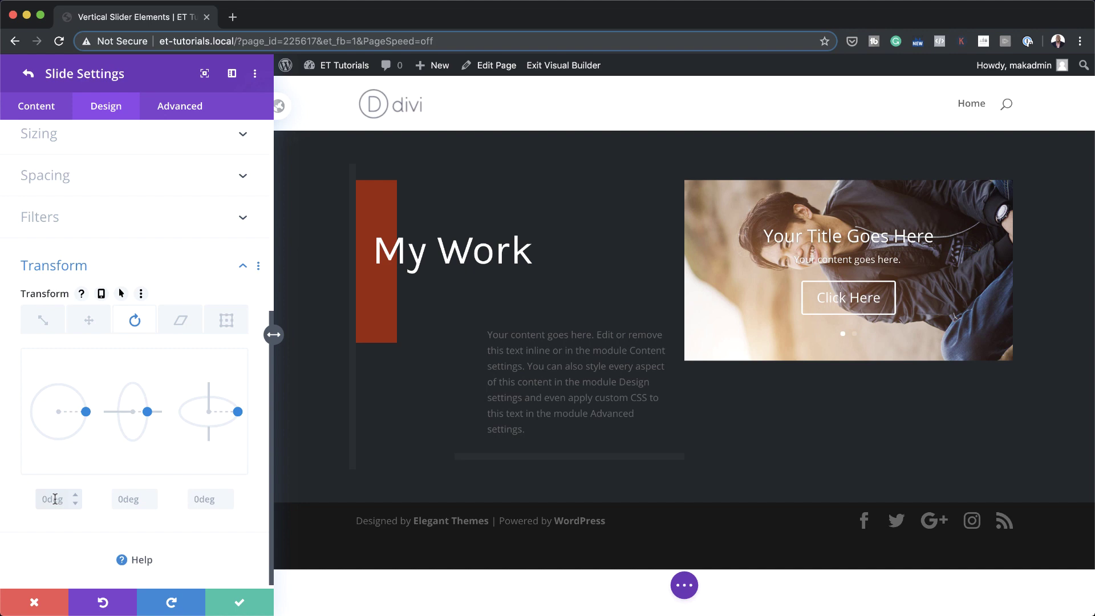
text(90deg)
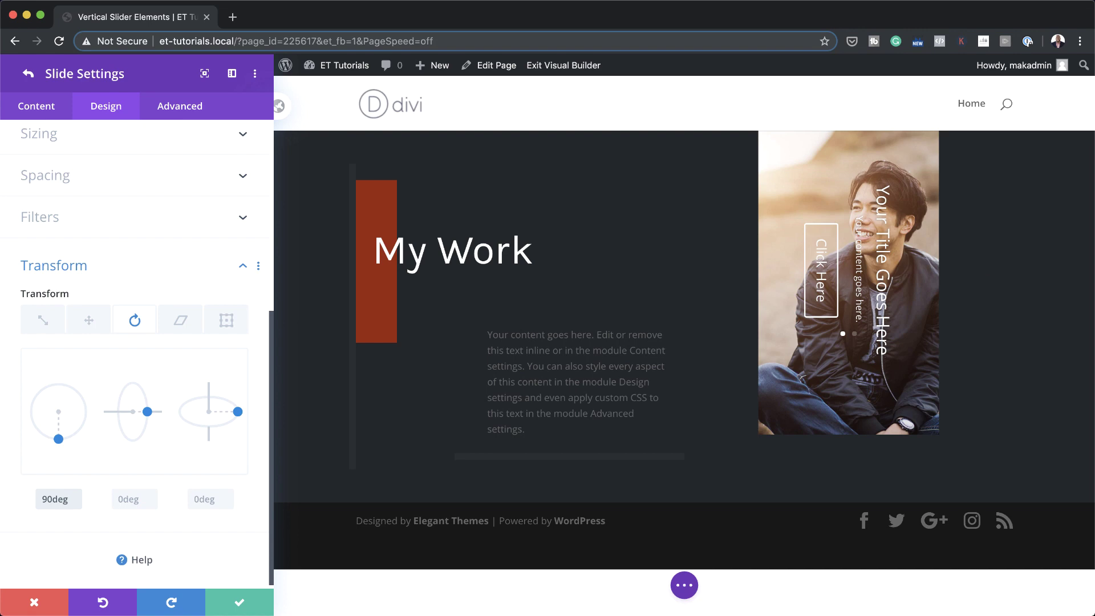
click(30, 74)
Set the Slider module's height to 40vw in its sizing options
click(110, 107)
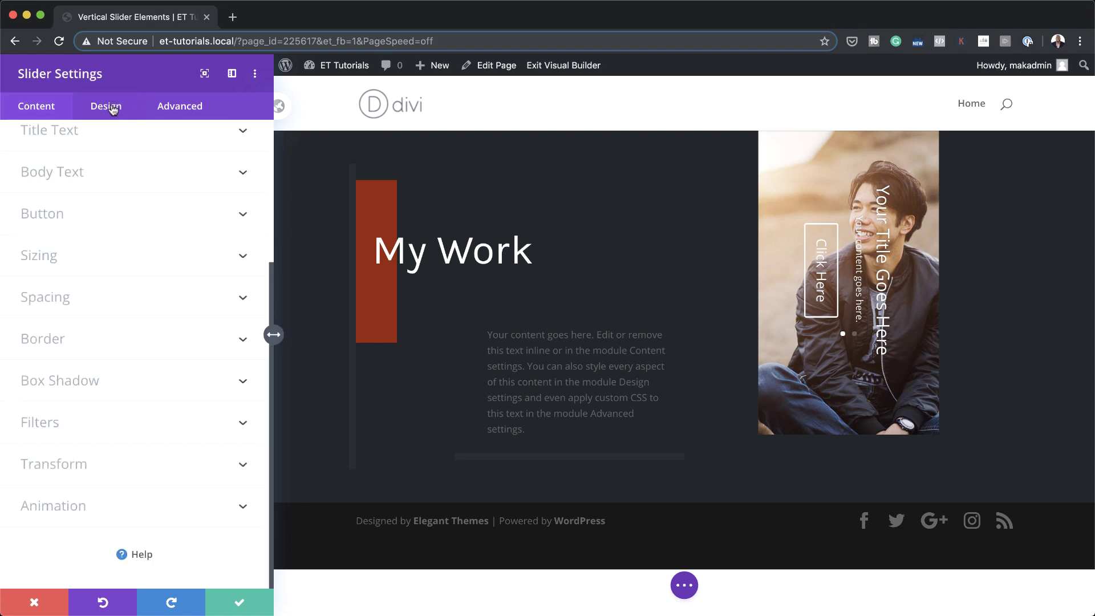
click(165, 459)
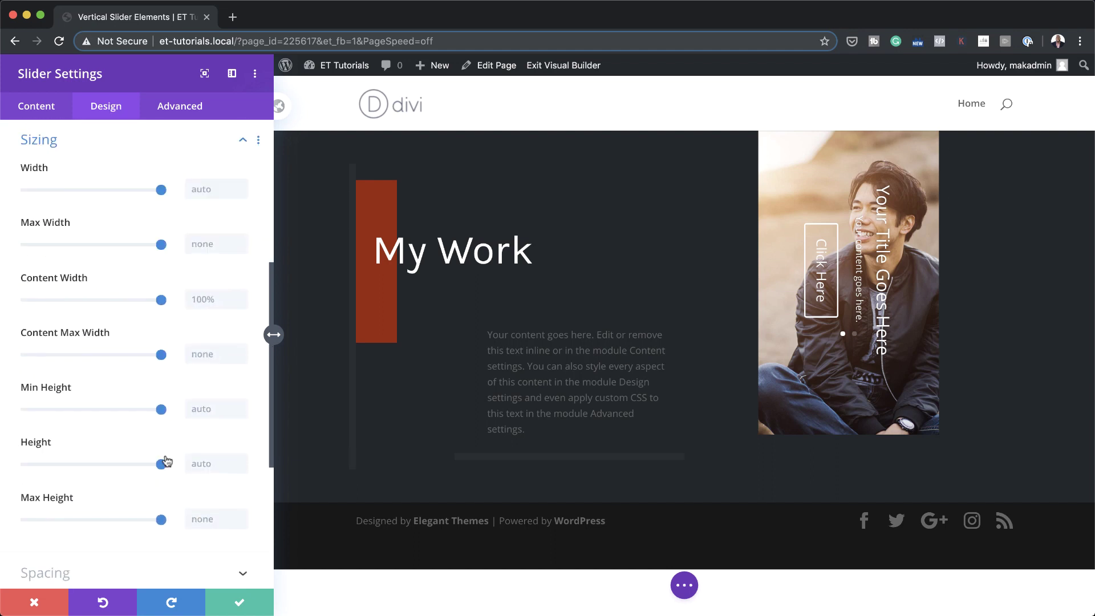
click(202, 463)
text(40vw)
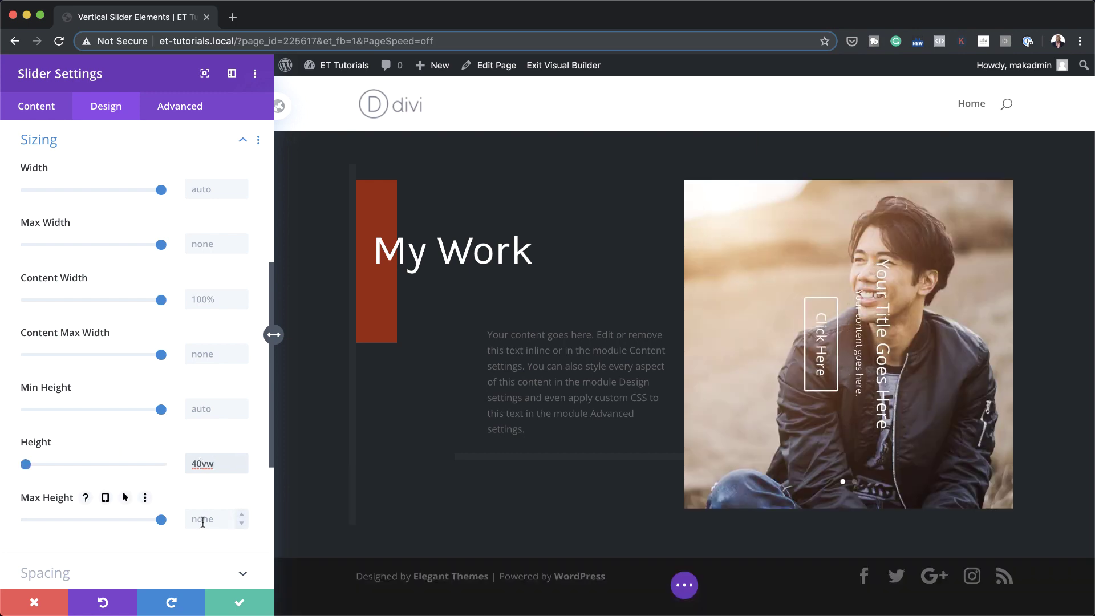
Set the Slider module's bottom padding to 21vw and its left padding to 0px
scroll(203, 522, down, 3)
click(70, 423)
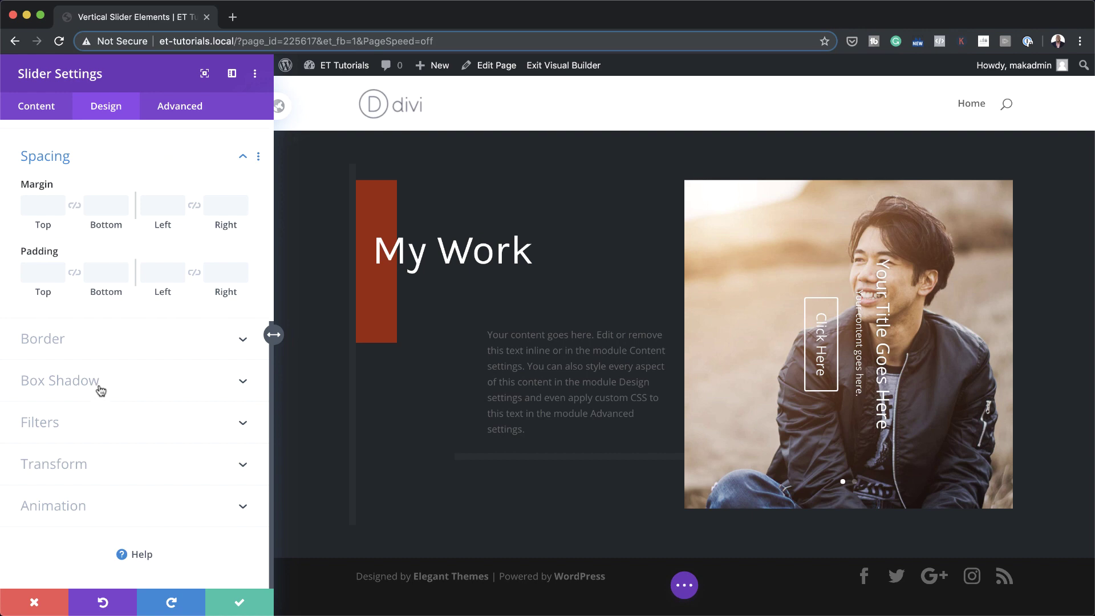
click(45, 272)
click(105, 272)
text(21vw)
click(155, 270)
text(0px)
Set the slider's general text alignment to left
scroll(73, 359, up, 6)
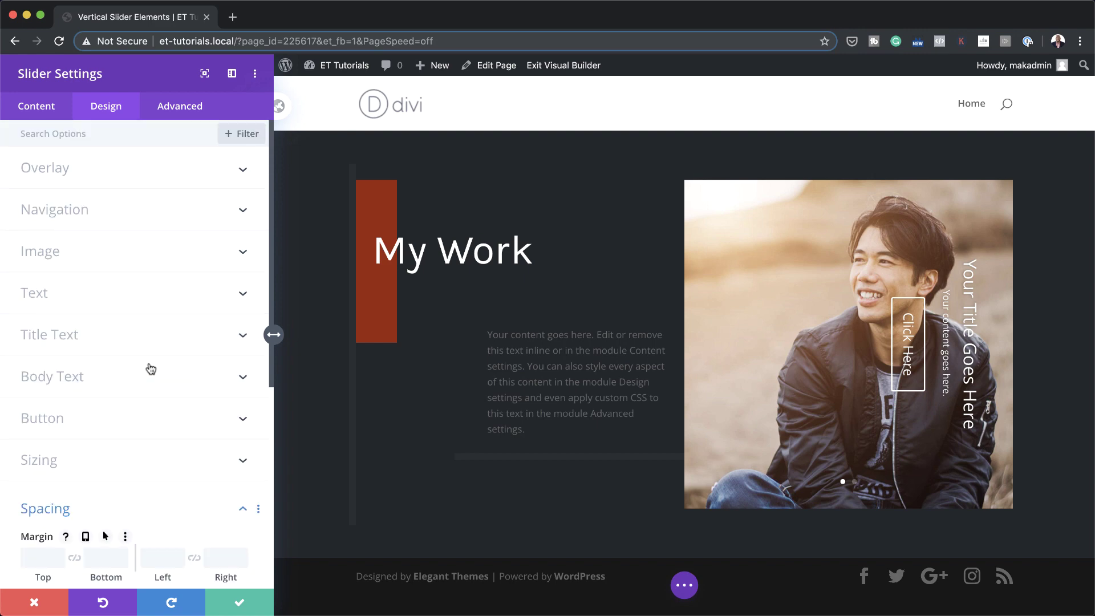
click(98, 294)
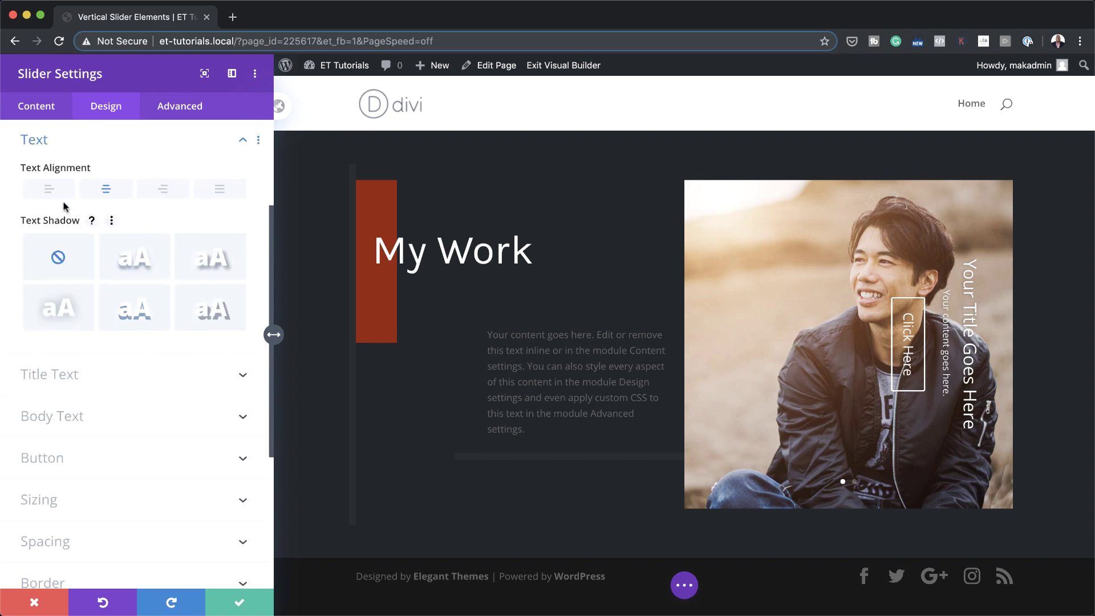
click(50, 189)
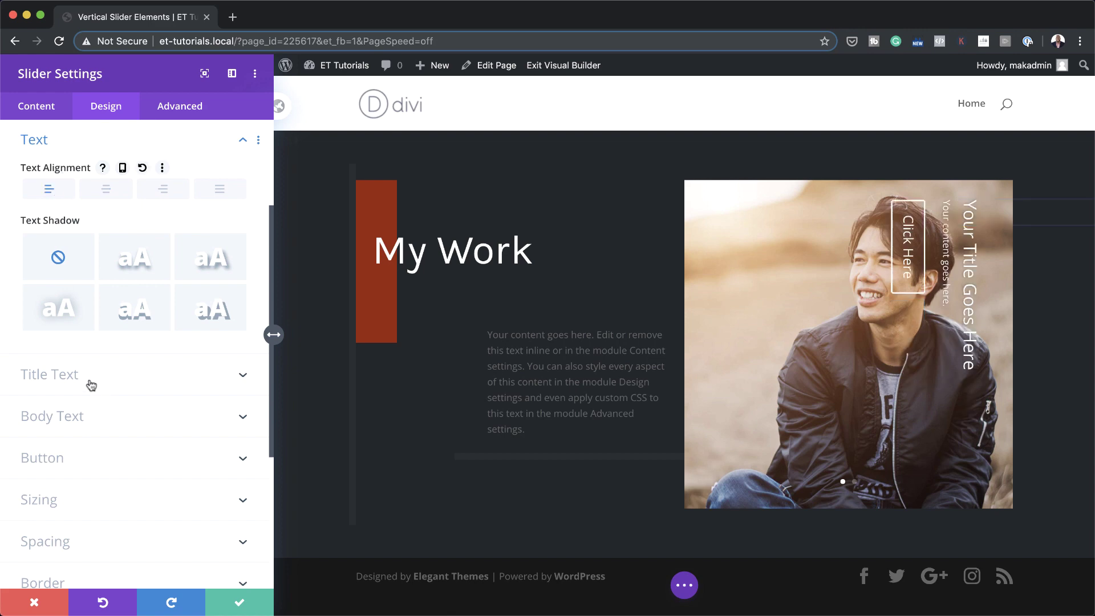
Style the slider's title text with the Karla font, a 32px text size and a 1.3em line height
click(87, 377)
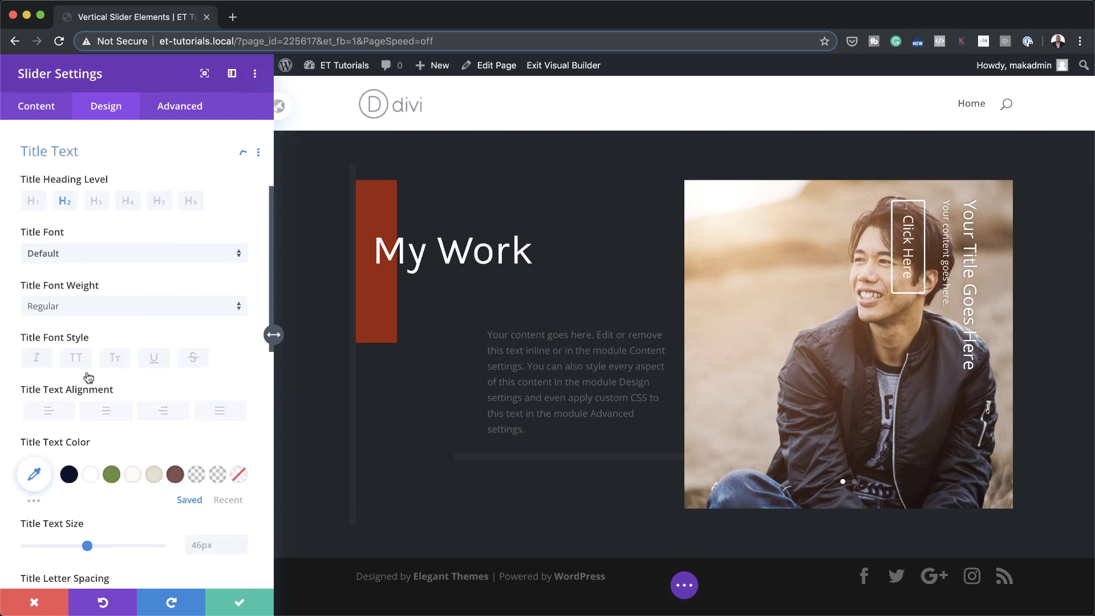
click(75, 245)
click(77, 187)
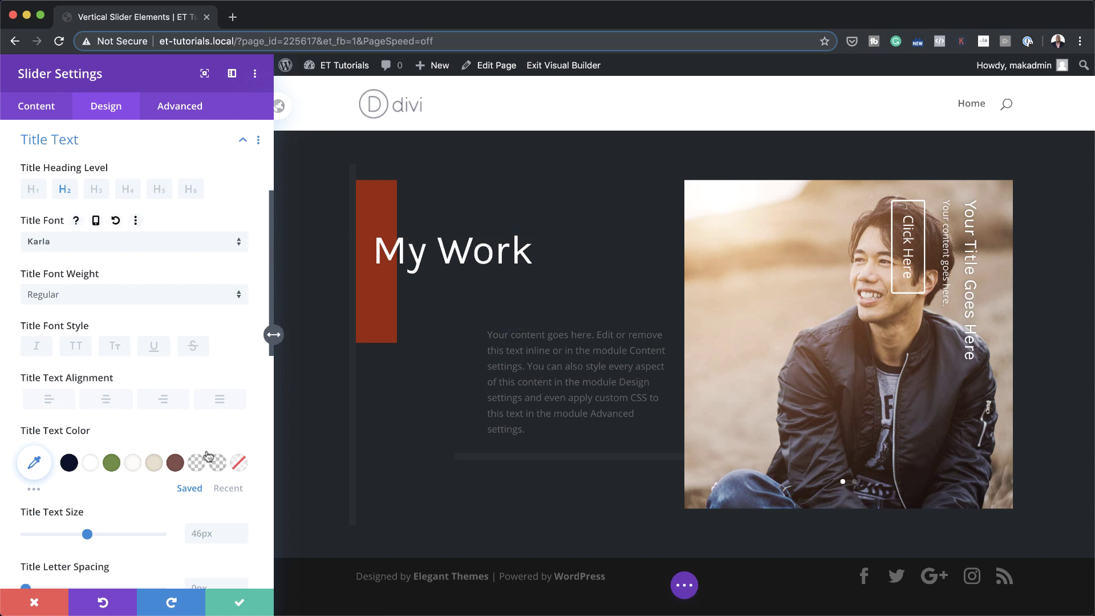
click(208, 535)
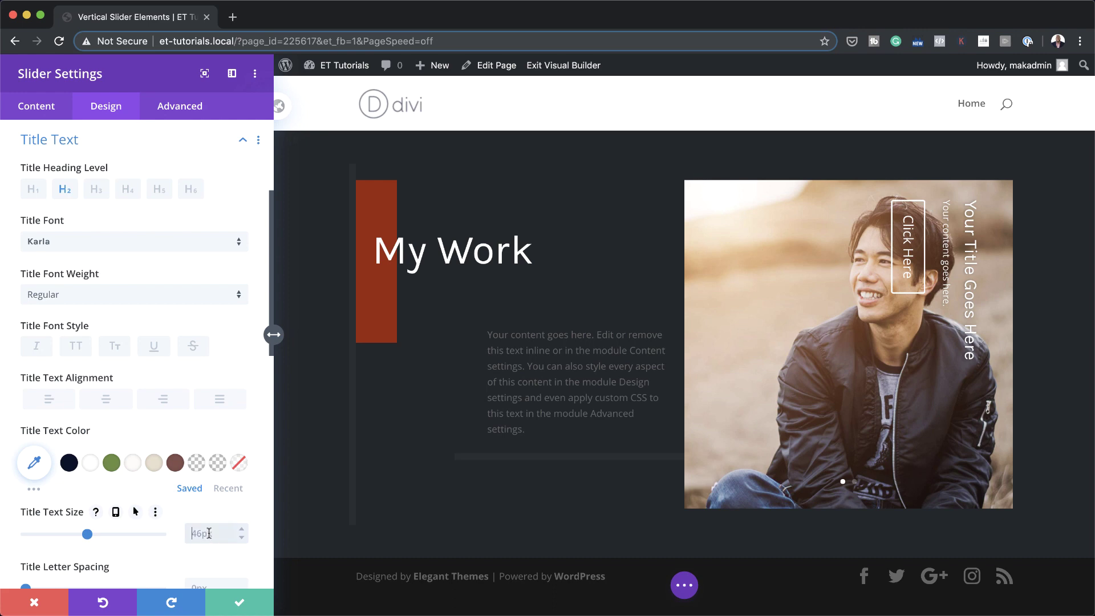
text(32)
scroll(176, 572, down, 4)
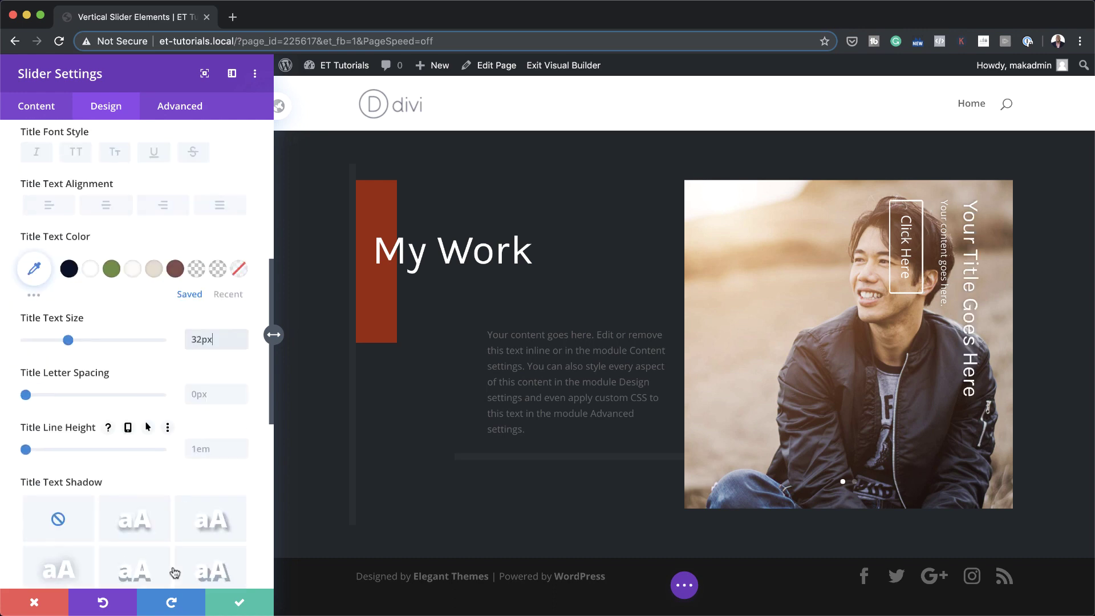
click(201, 444)
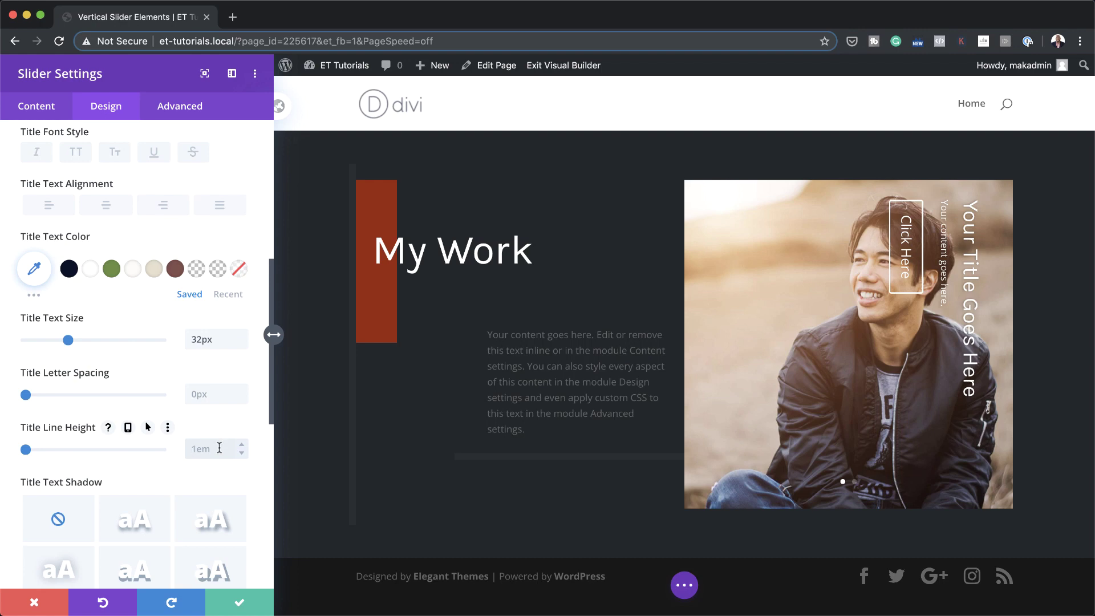
text(1.3em)
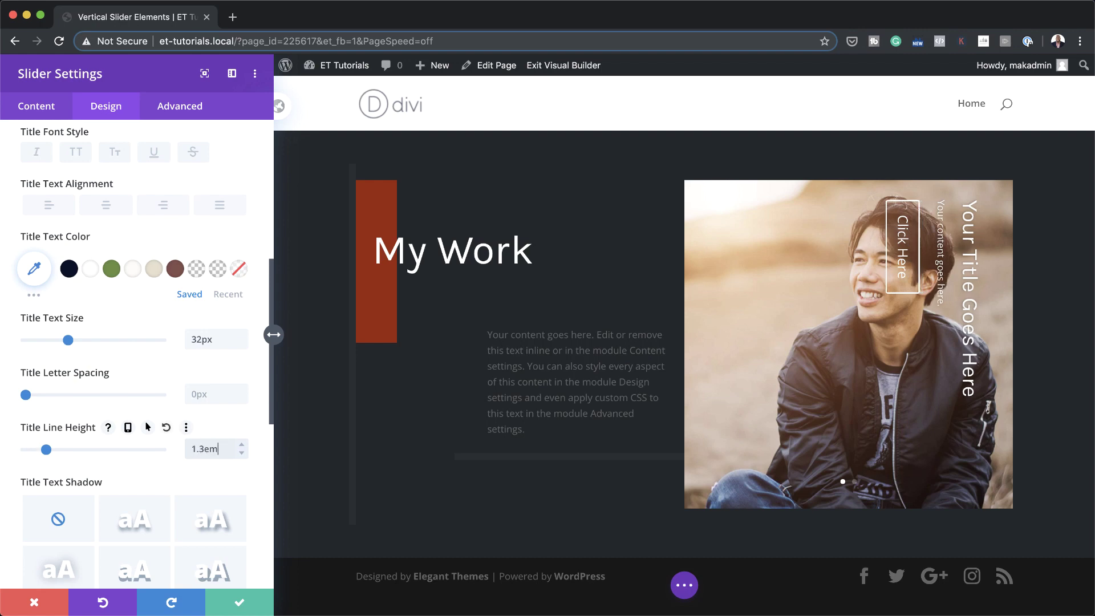
Set the slider's body text letter spacing to 3px and its line height to 1.8em
scroll(171, 442, down, 8)
click(95, 193)
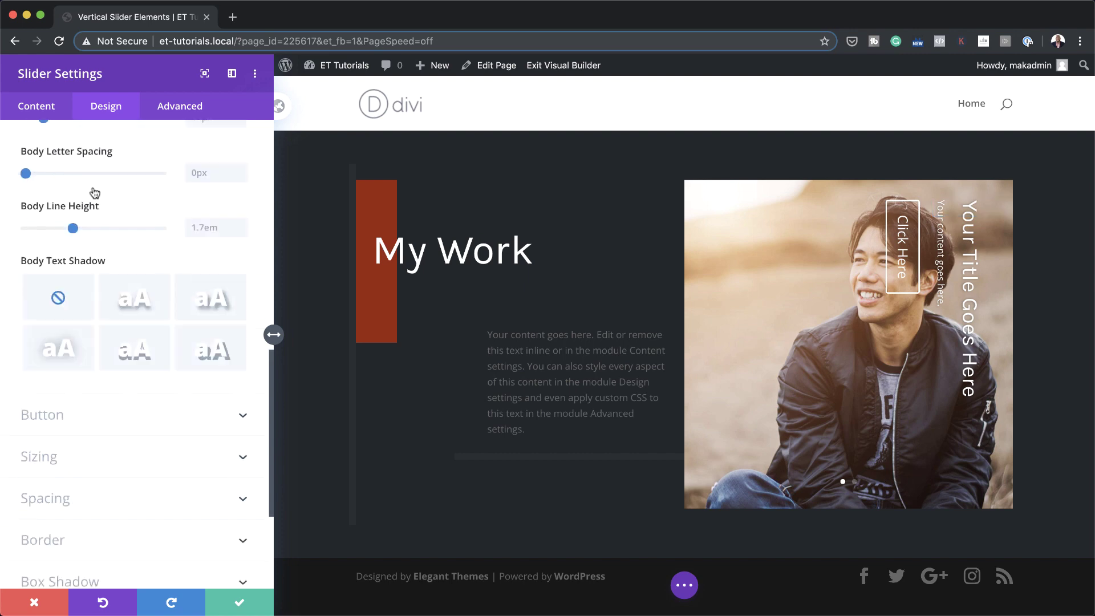
scroll(152, 473, down, 3)
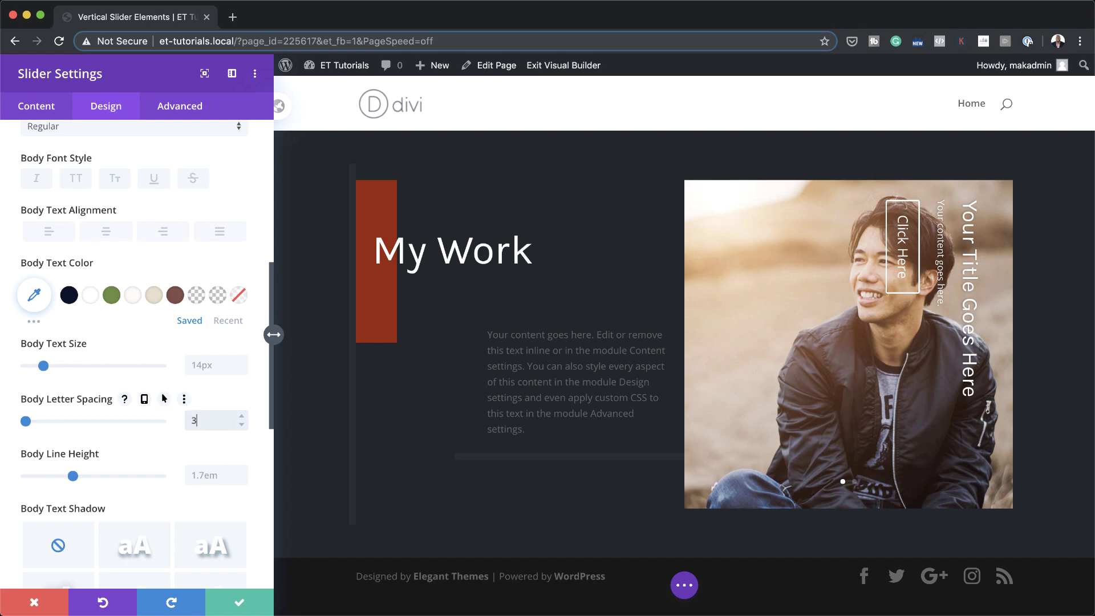
text(px)
click(206, 476)
text(1.8em)
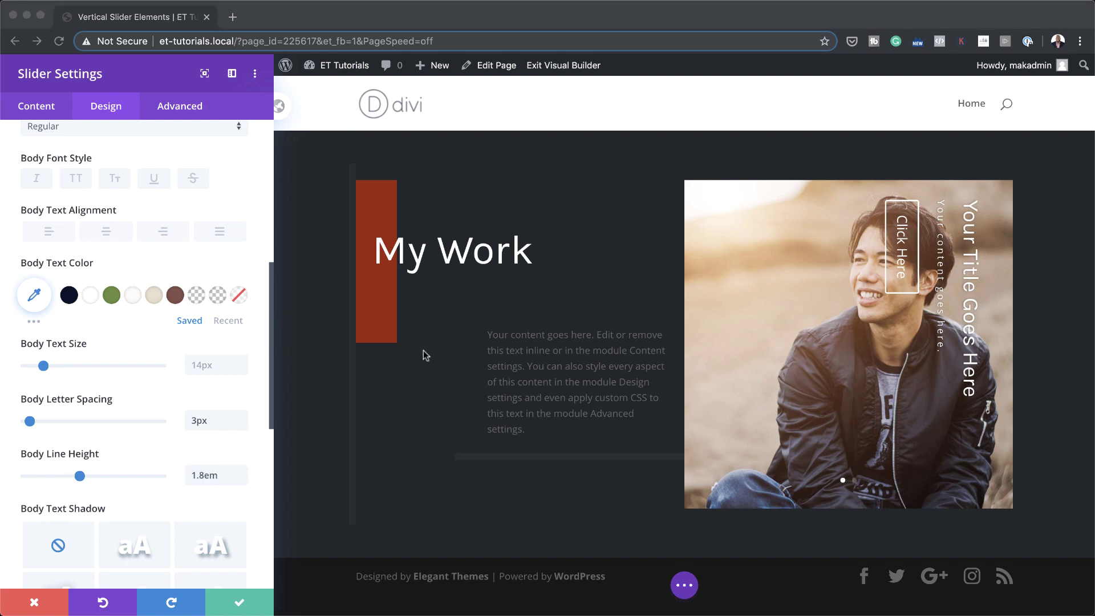
Enable custom styles for the slider's button and go to its background color setting
scroll(68, 217, down, 10)
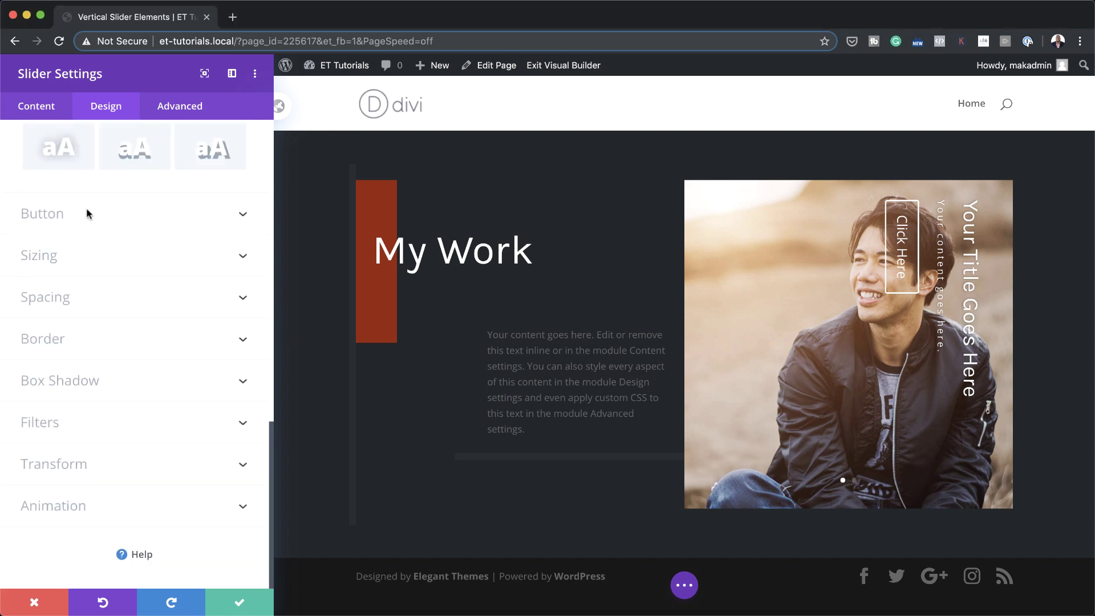
click(68, 215)
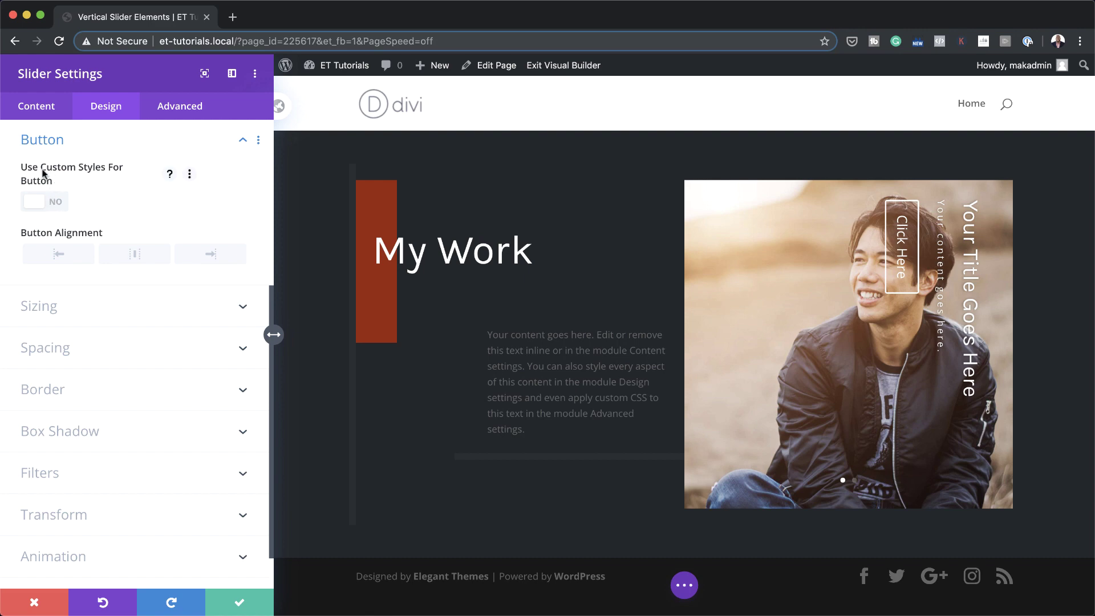
click(59, 208)
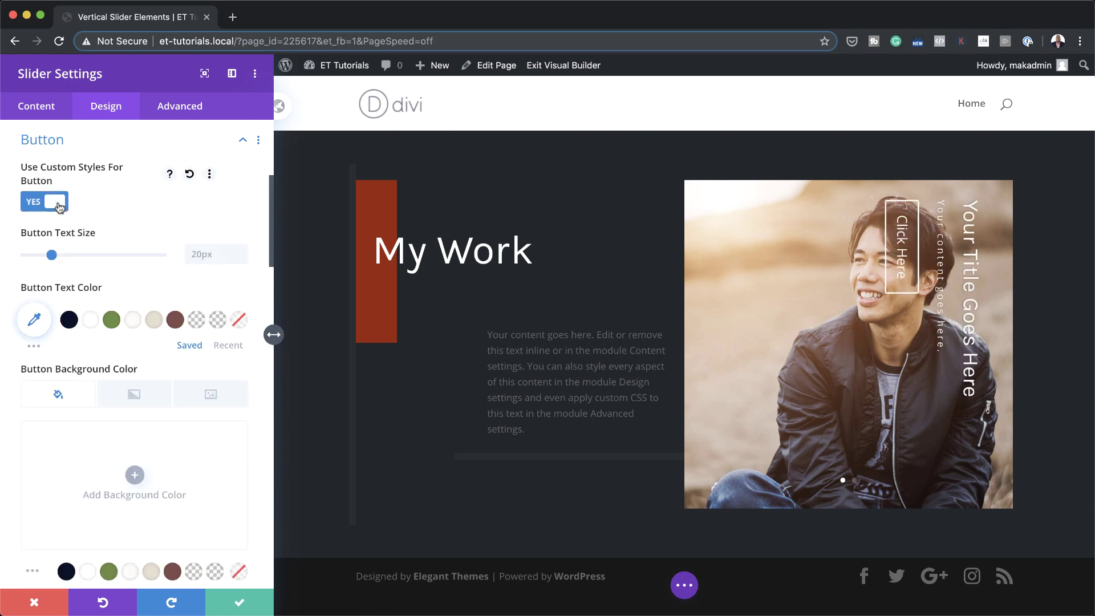
scroll(153, 419, down, 1)
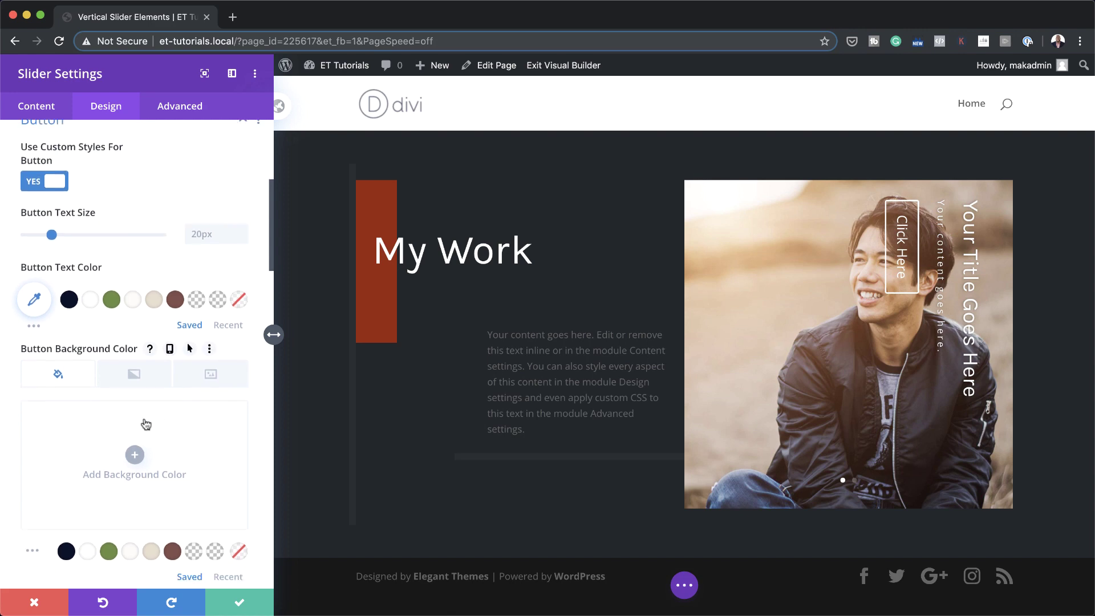
Set the slider button's background color to #9a2508 and its text size to 16px
click(135, 454)
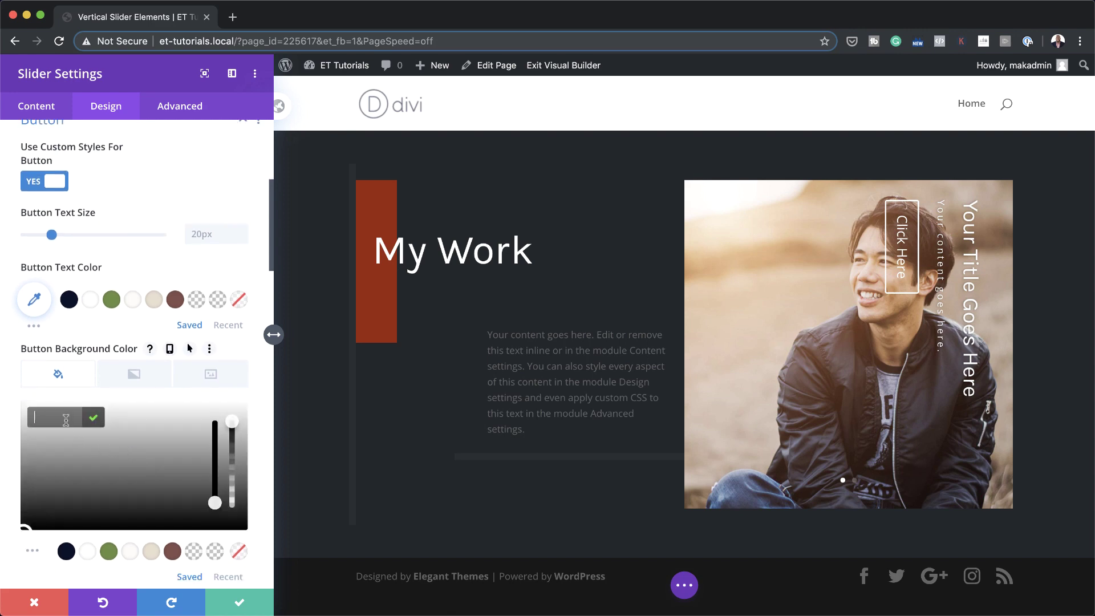
text(#9a2508)
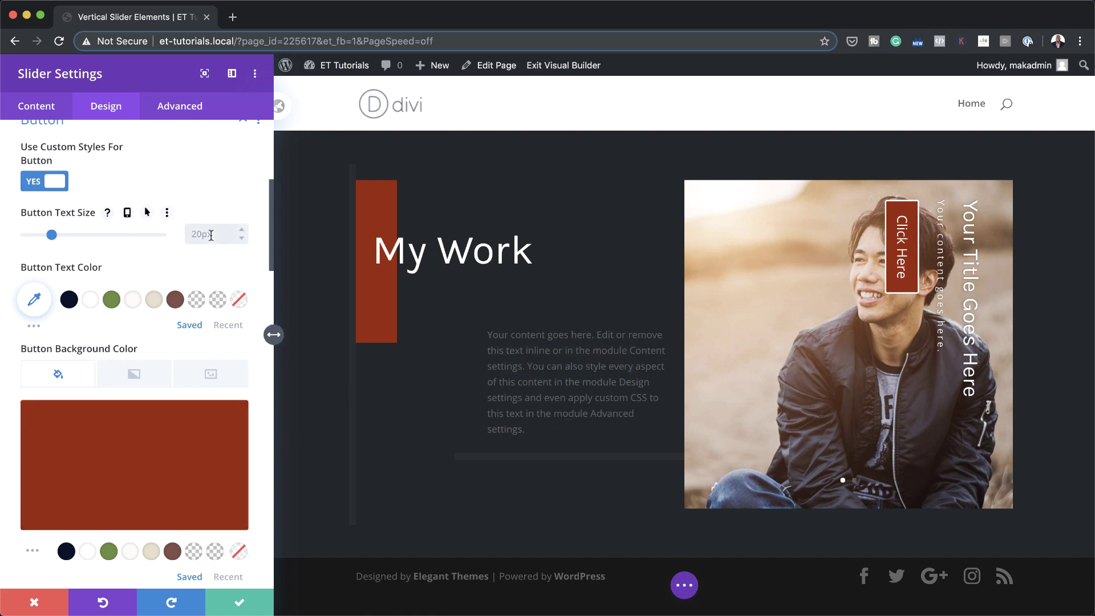
text(16)
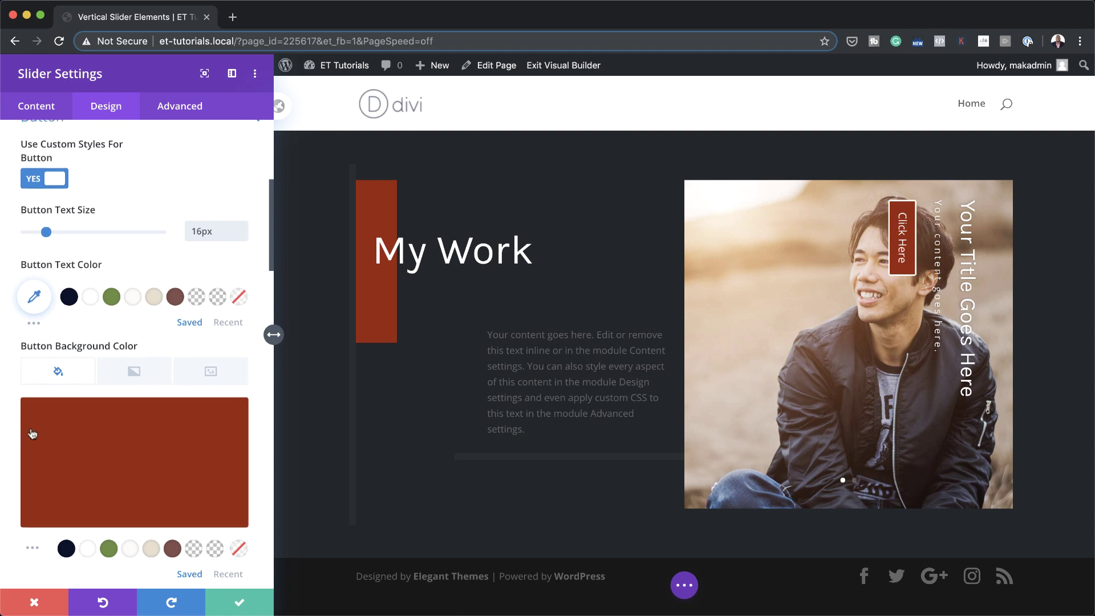
Set the slider button's border width to 0px and its letter spacing to 2px
scroll(35, 431, down, 5)
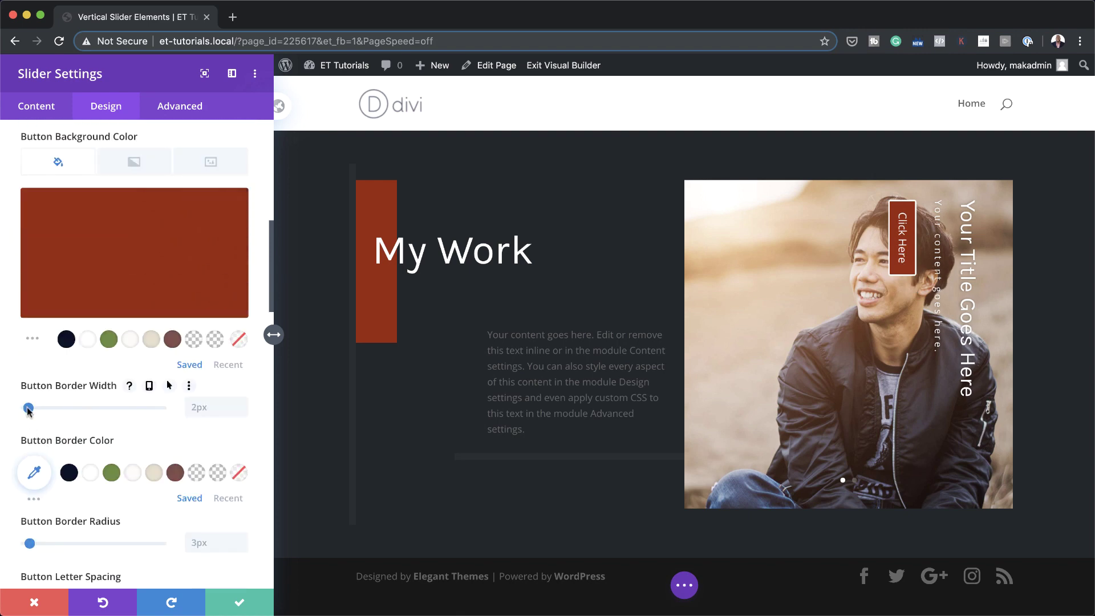
drag(28, 408, 3, 412)
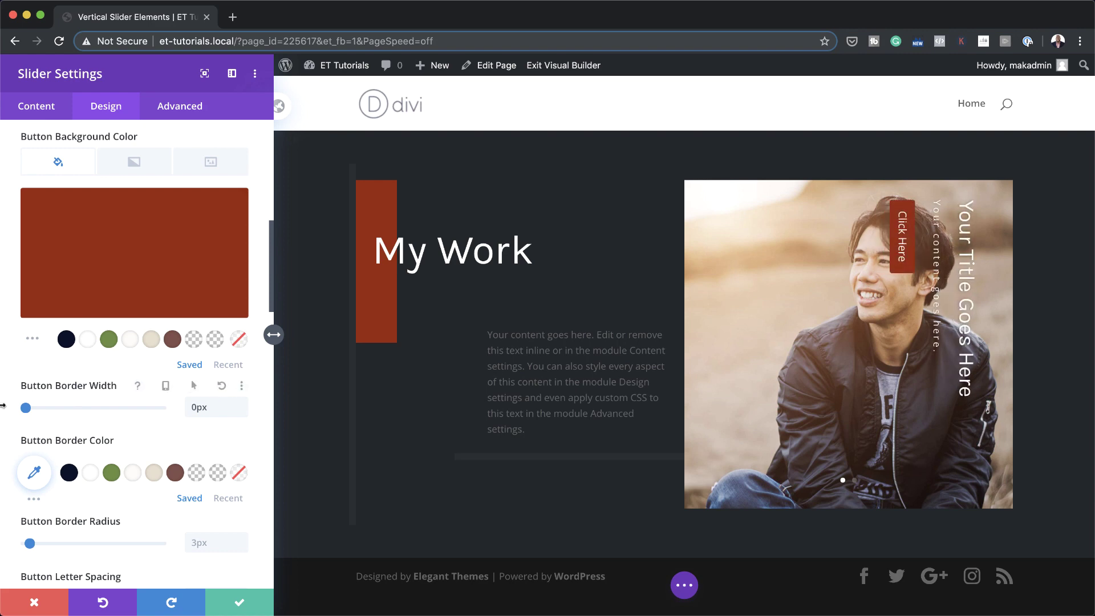
scroll(139, 459, down, 2)
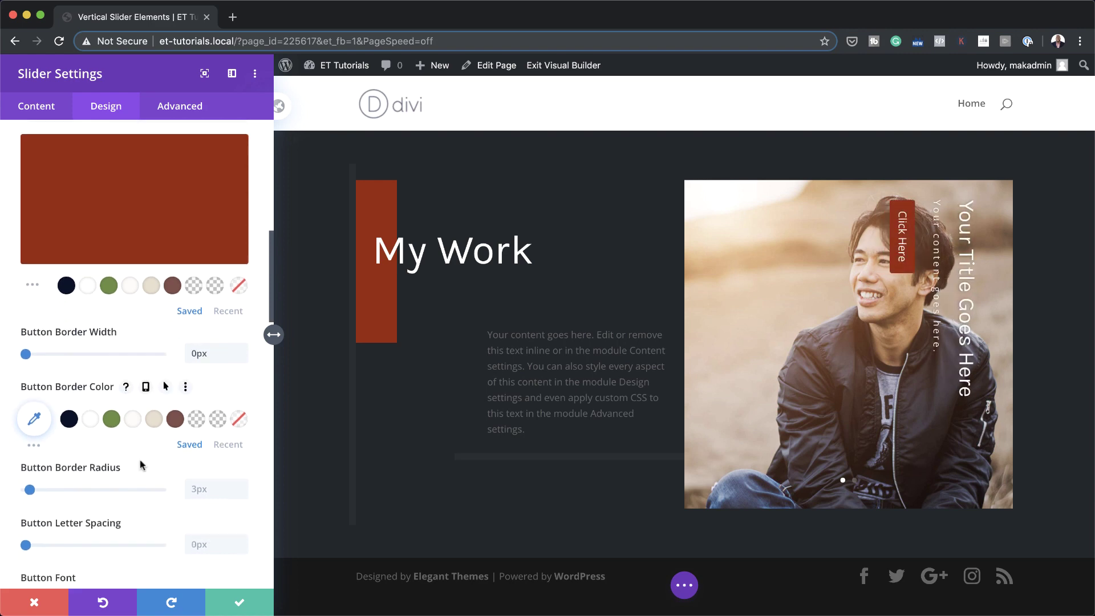
click(211, 541)
text(2)
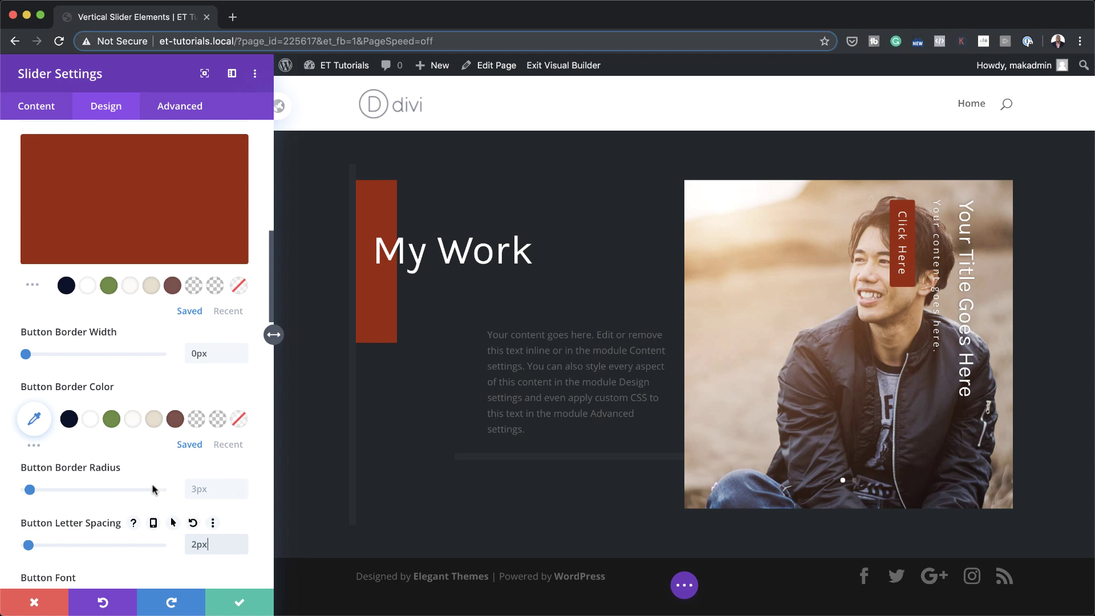
Give the slider button a Semi Bold font weight and choose the plus sign as its icon
scroll(154, 488, down, 6)
click(105, 398)
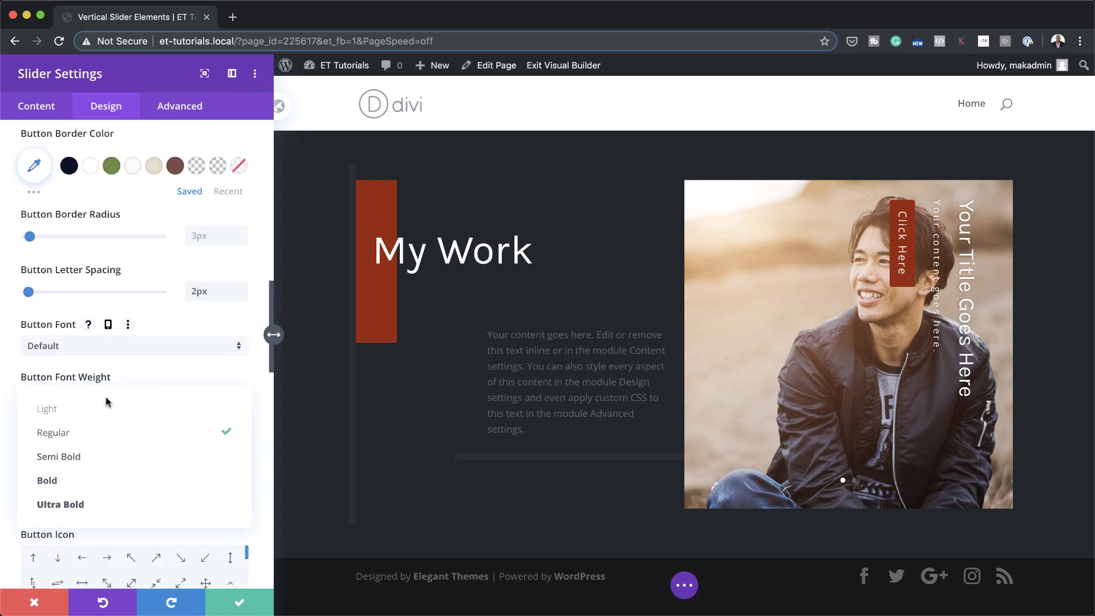
click(145, 454)
scroll(148, 453, down, 3)
scroll(109, 462, down, 1)
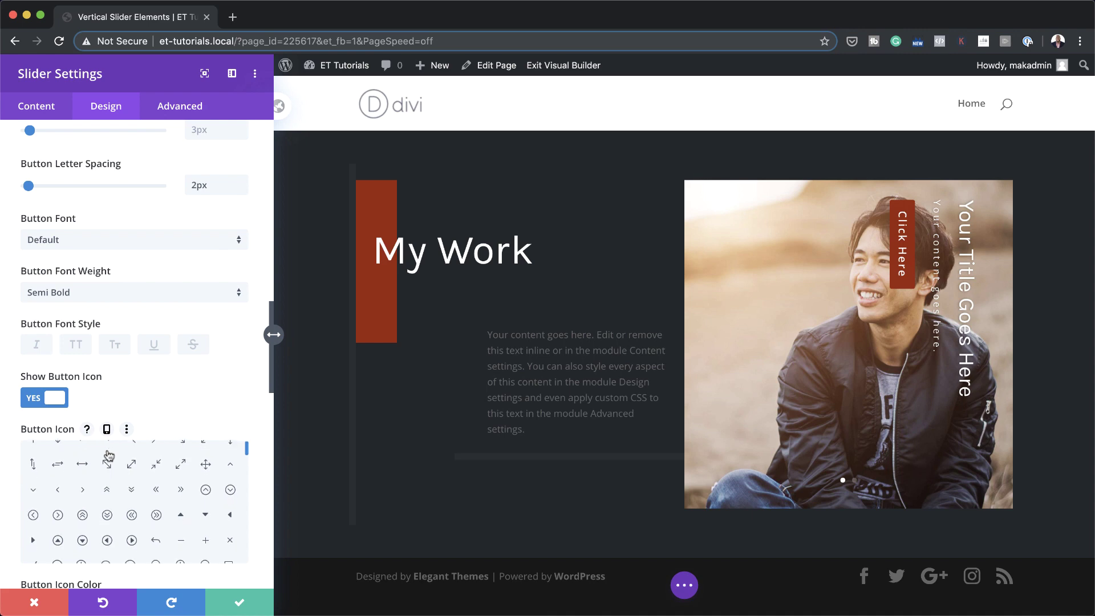
click(207, 538)
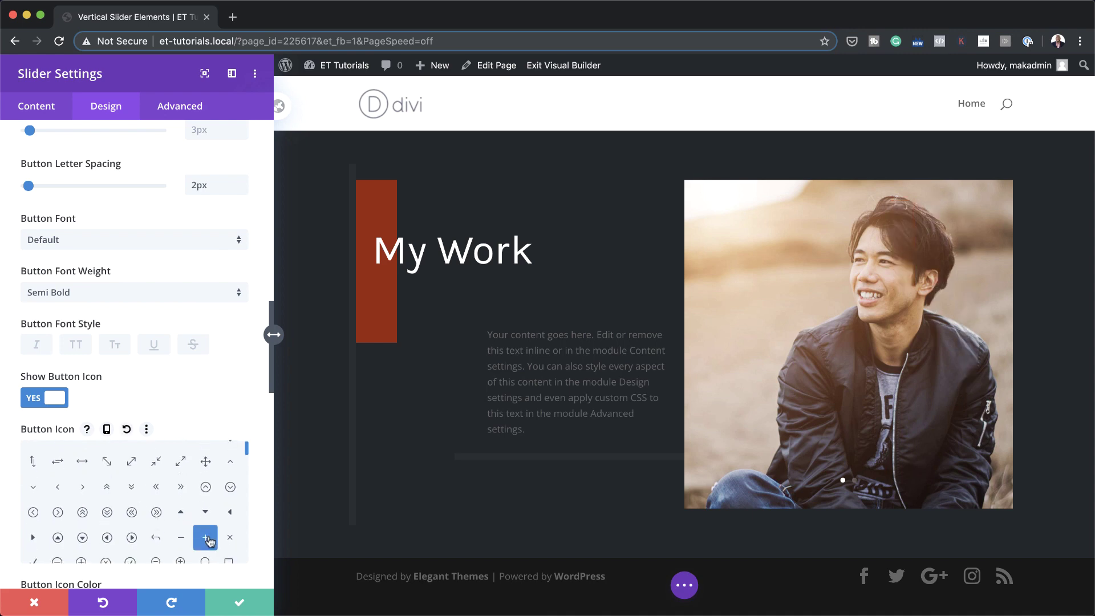
Align the slider button right and give it linked top and bottom margins of 10%
scroll(208, 513, down, 6)
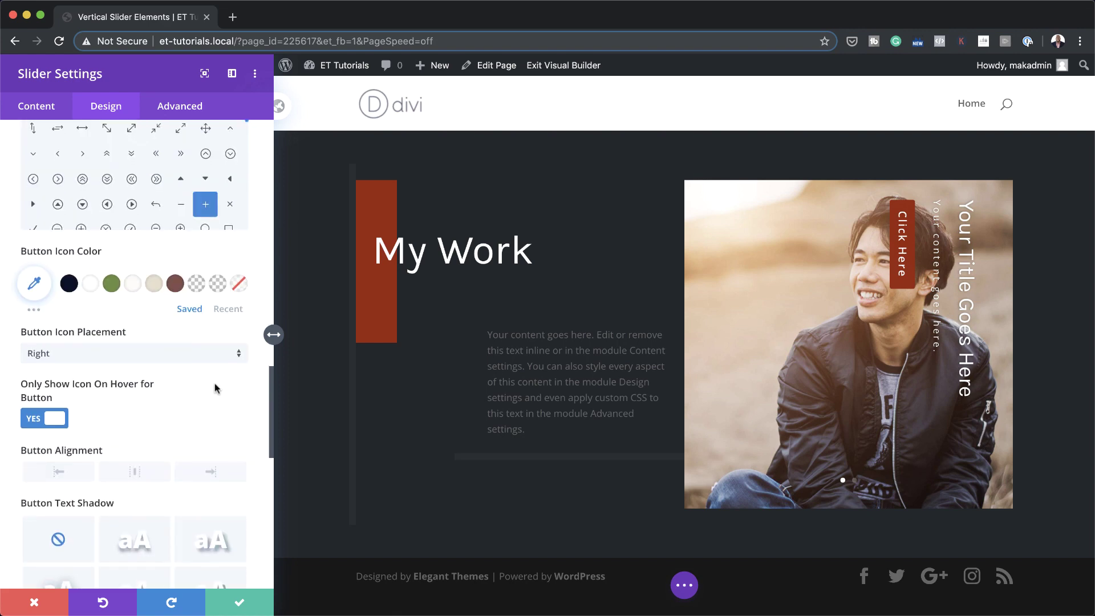
click(211, 440)
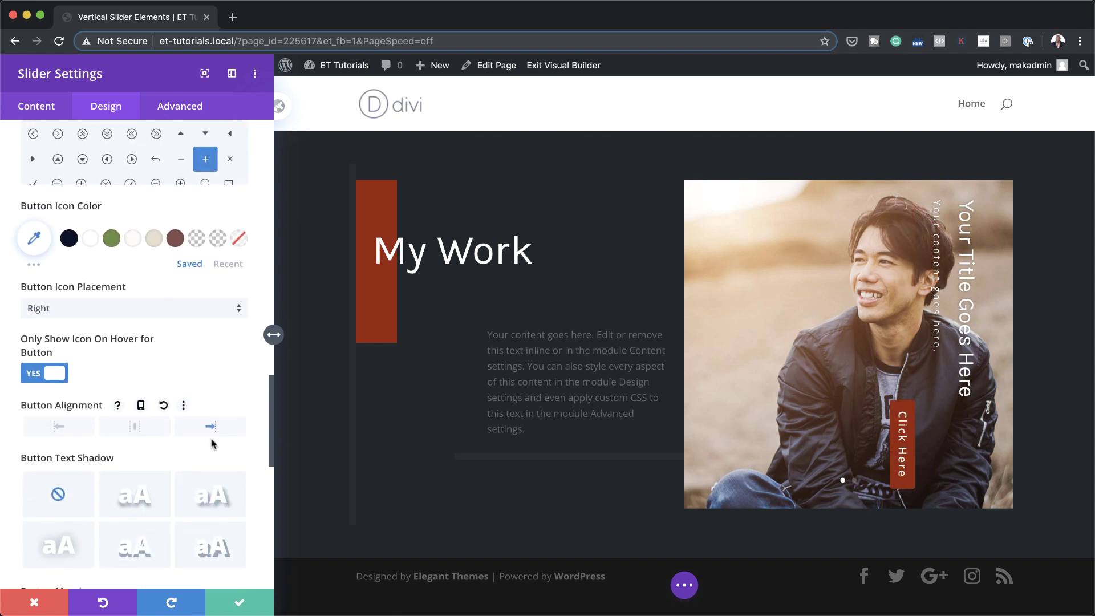
scroll(212, 440, down, 3)
scroll(212, 440, down, 1)
click(44, 378)
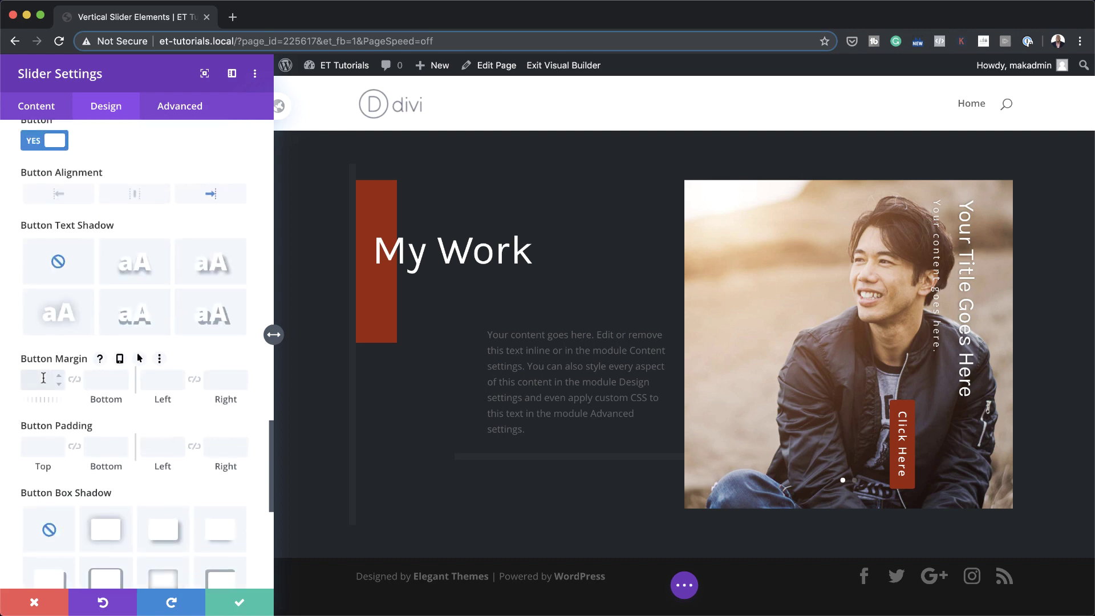
text(10%)
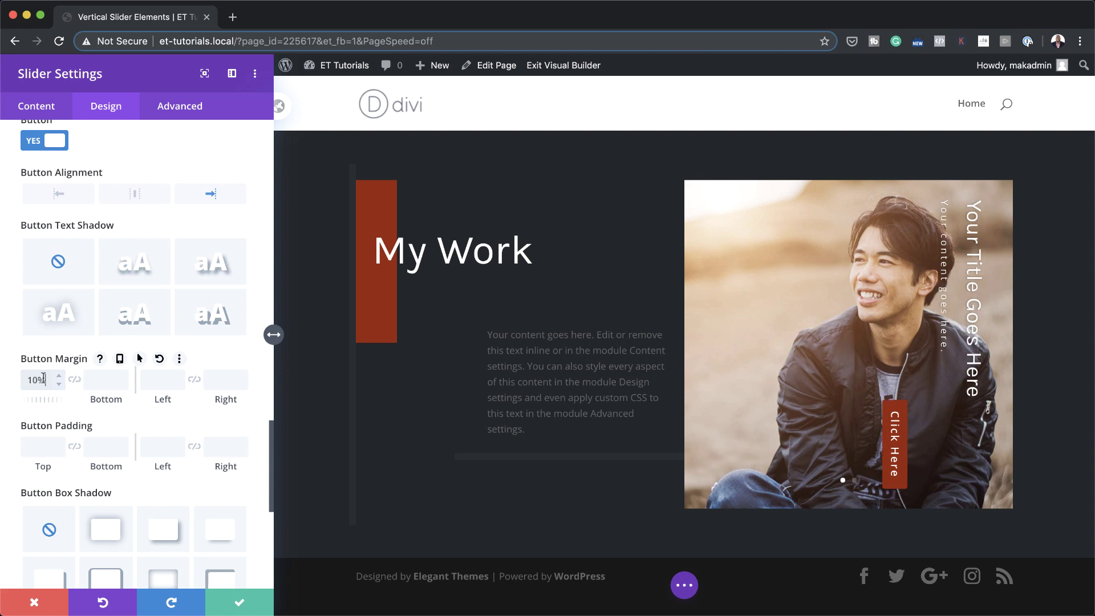
click(74, 379)
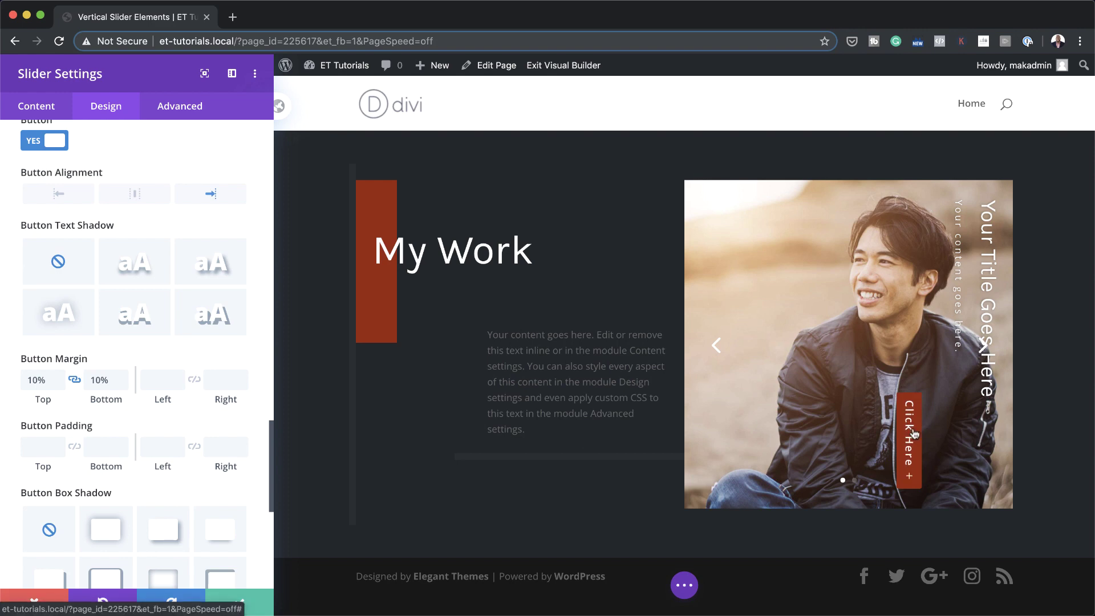
Add a background gradient to the slider with #9a2508 as its first color
scroll(194, 361, down, 6)
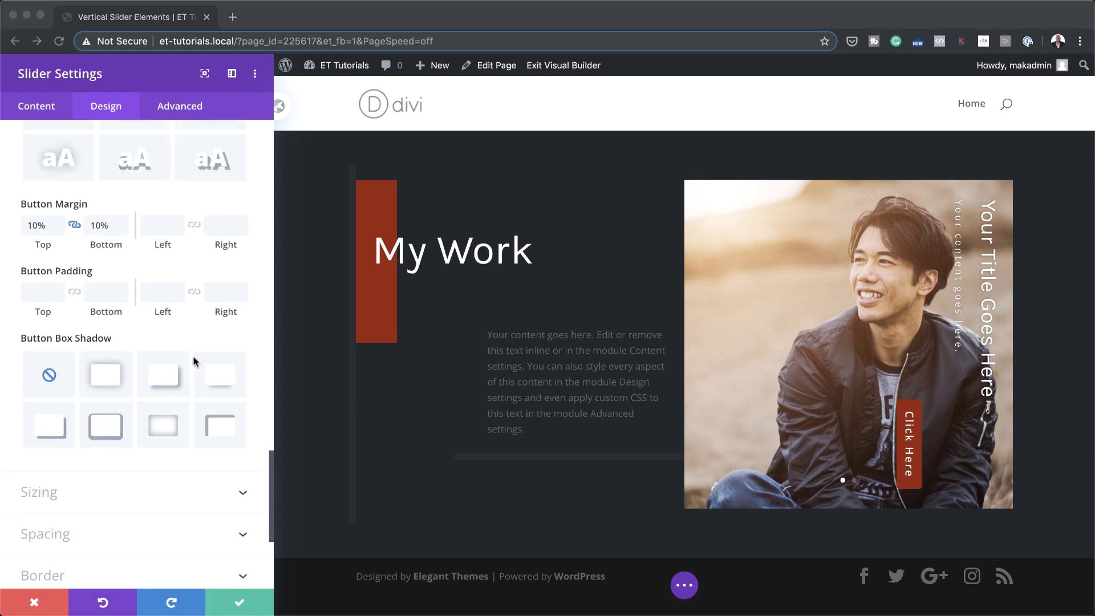
scroll(194, 360, down, 1)
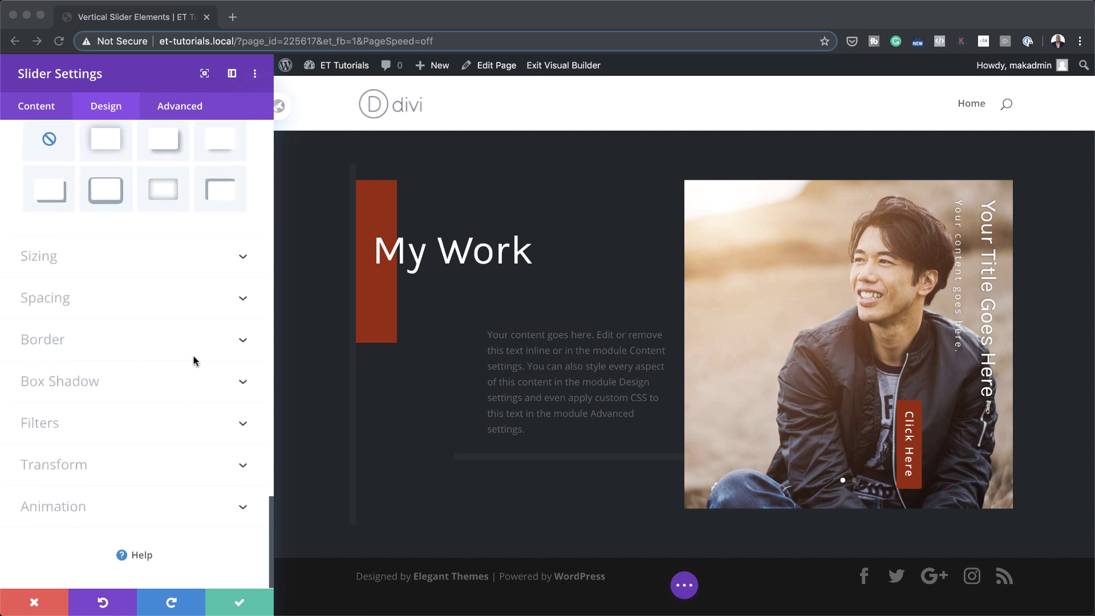
click(43, 107)
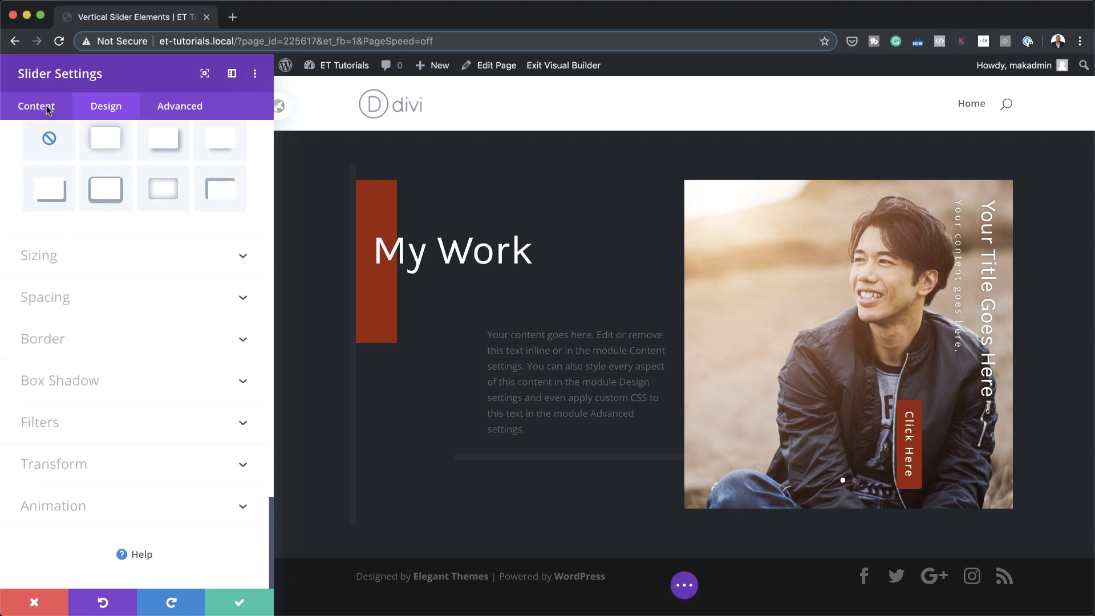
click(98, 406)
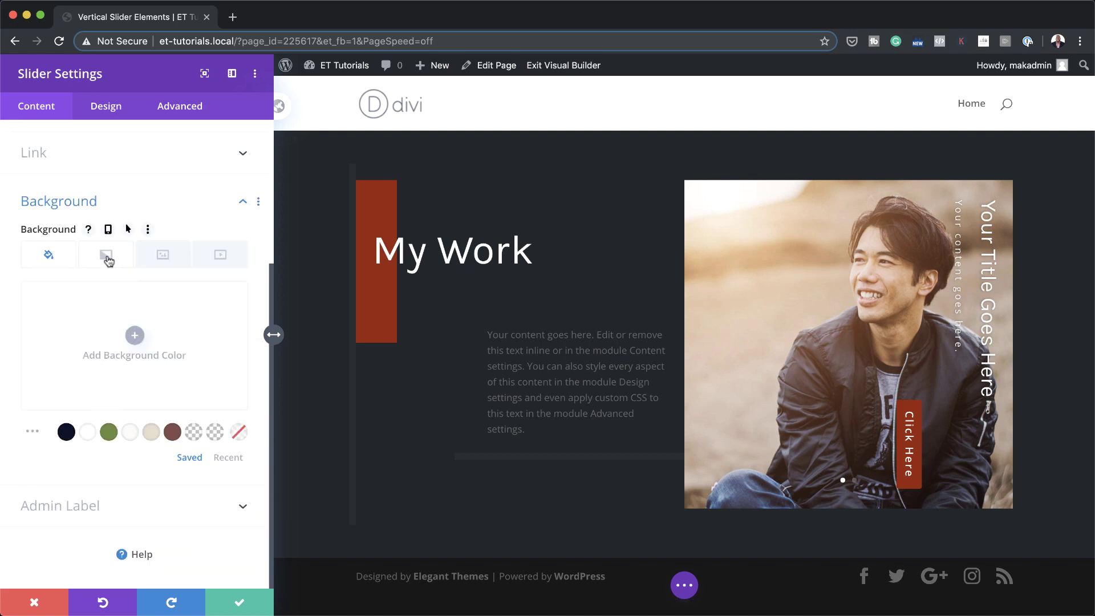
click(108, 260)
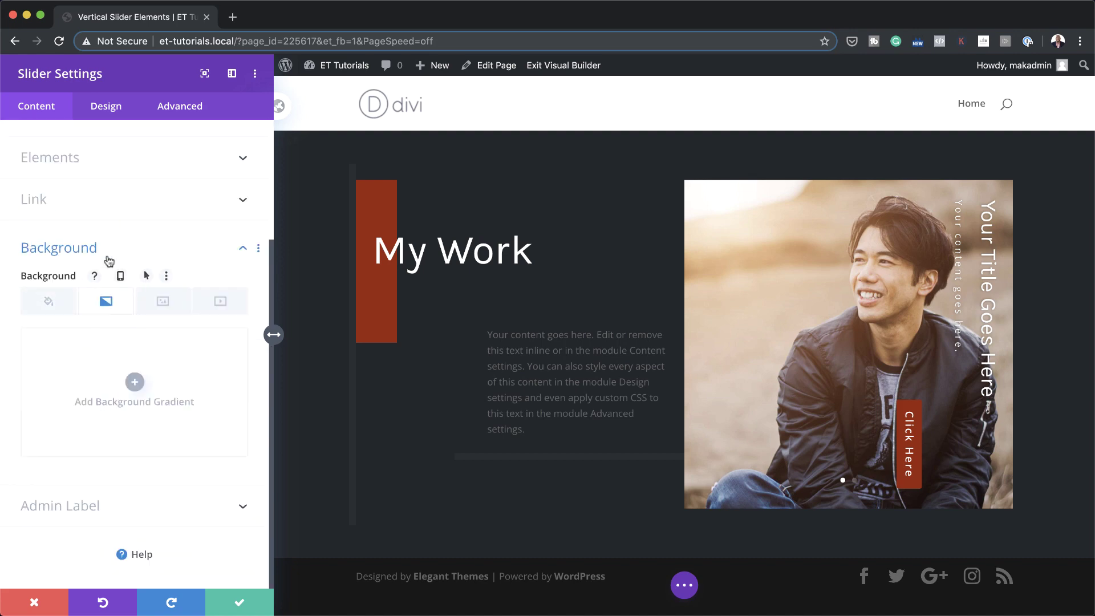
click(136, 383)
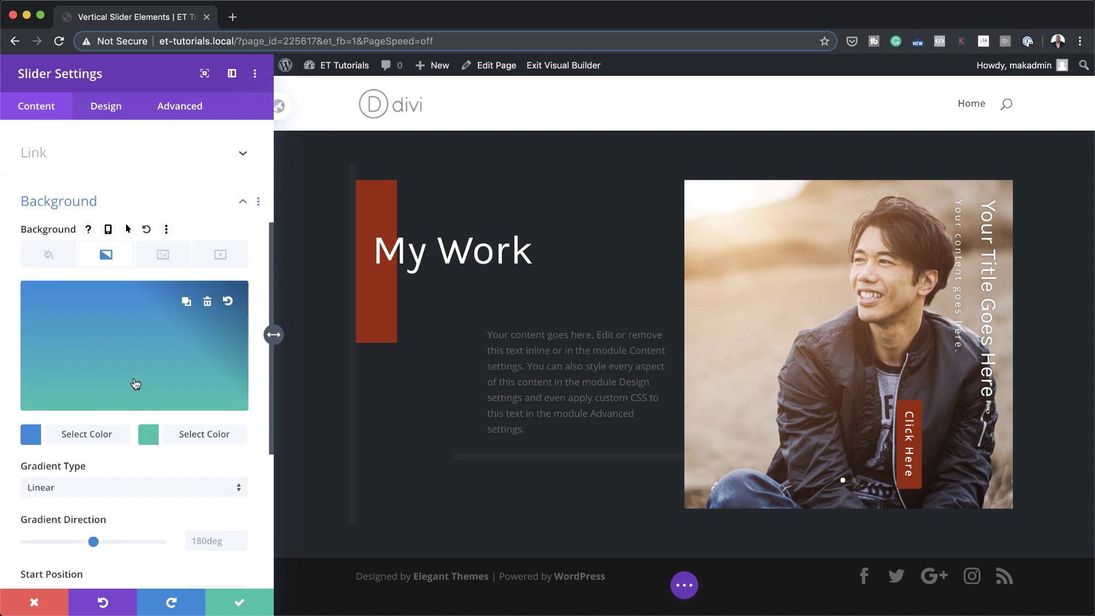
click(33, 443)
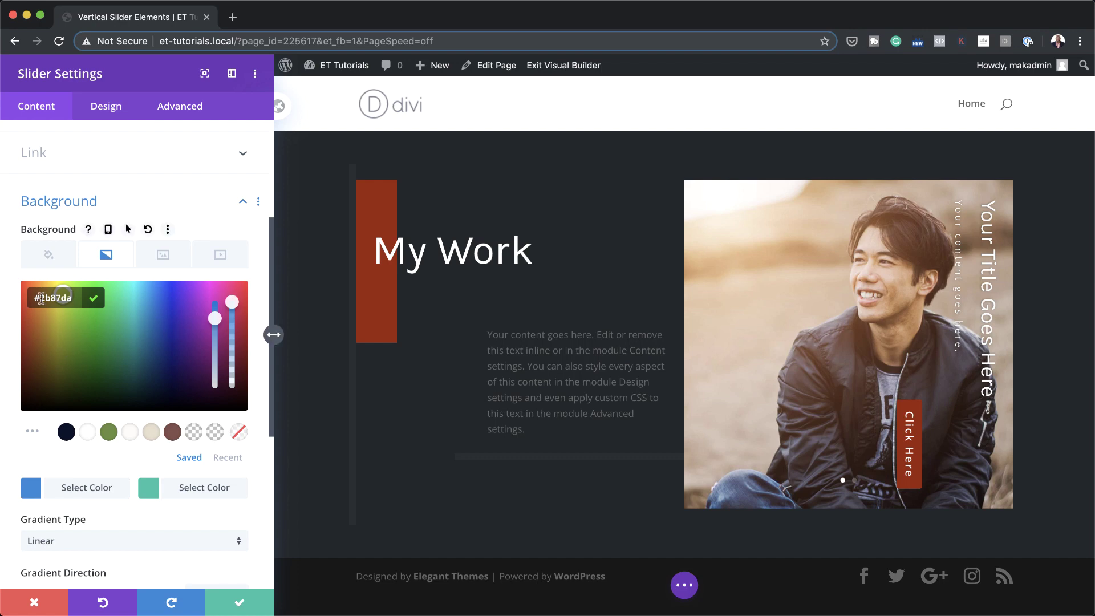
key(super+a)
text(#9a2508)
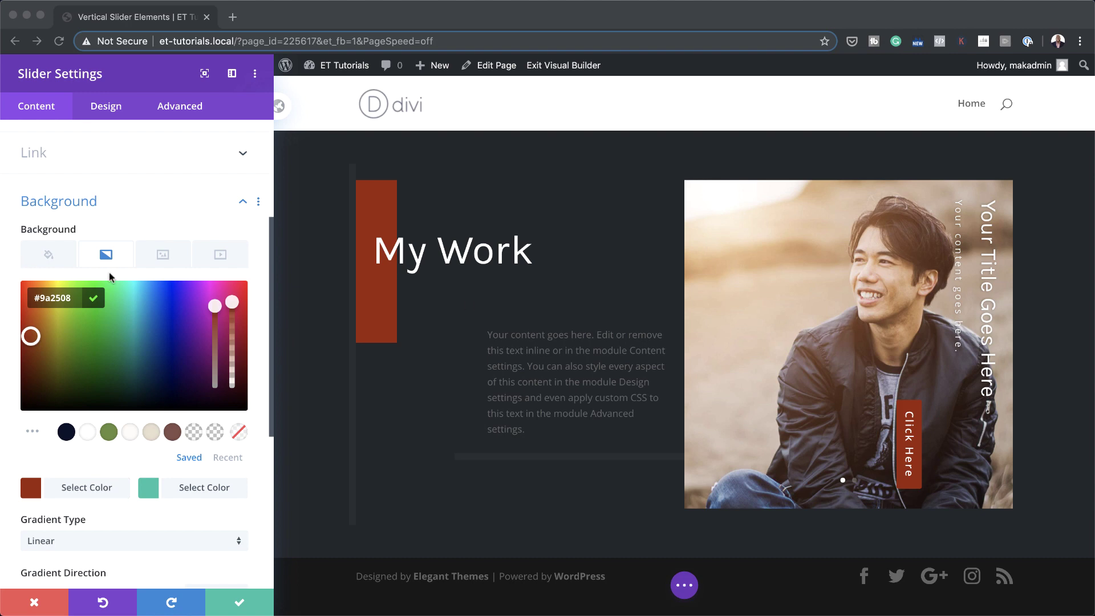
Make the slider gradient's second color fully transparent, rgba(0,0,0,0)
click(150, 488)
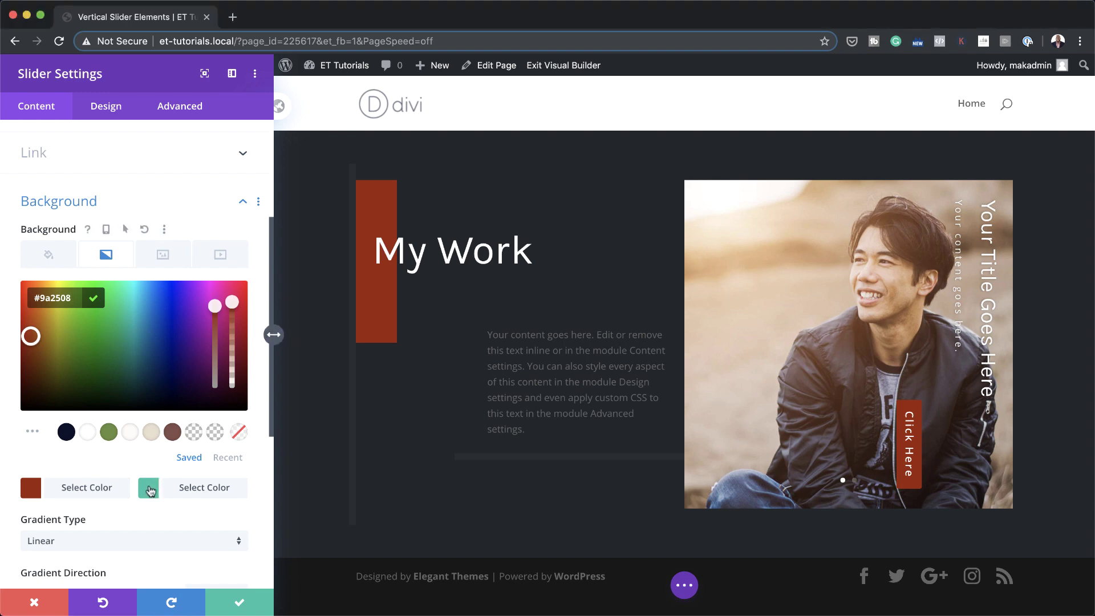
click(149, 488)
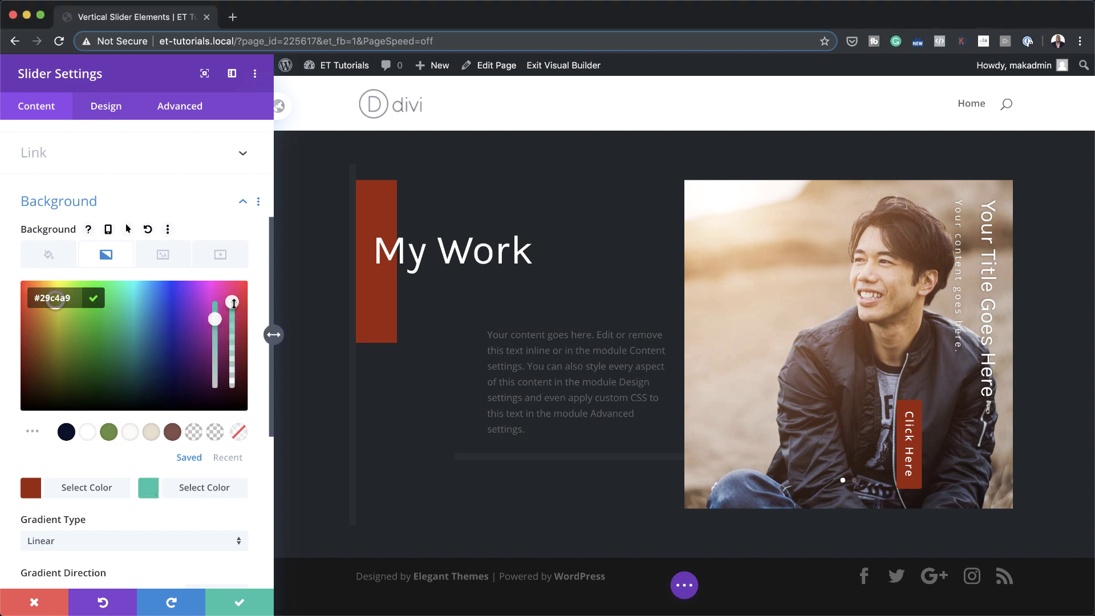
drag(235, 308, 235, 343)
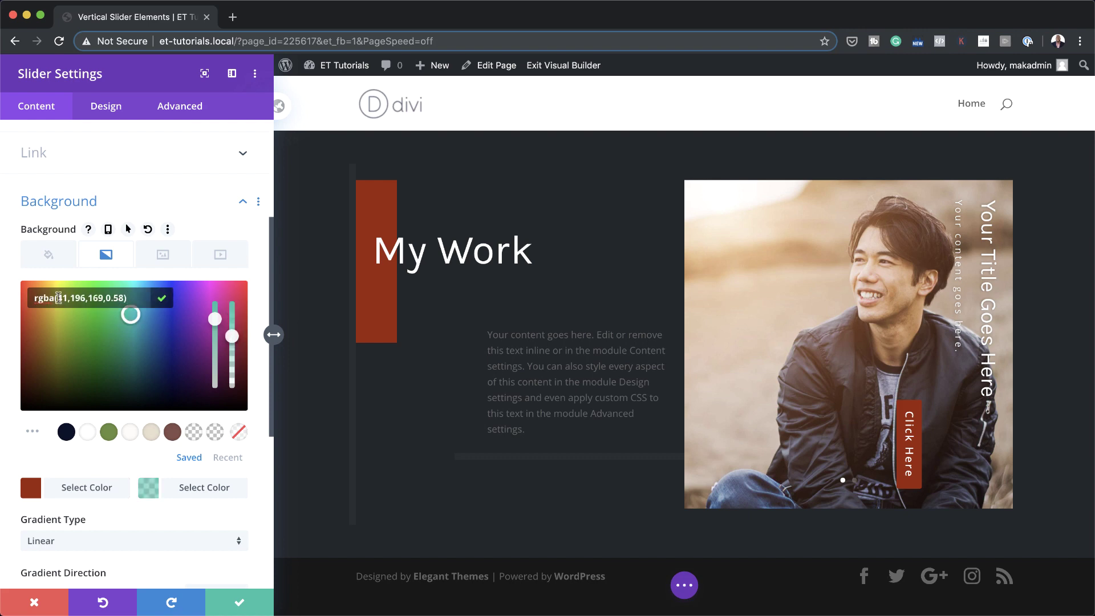
triple_click(119, 295)
key(BackSpace)
Set the gradient's start position to 12% and end position to 0%, and place it above the background image
scroll(110, 438, down, 5)
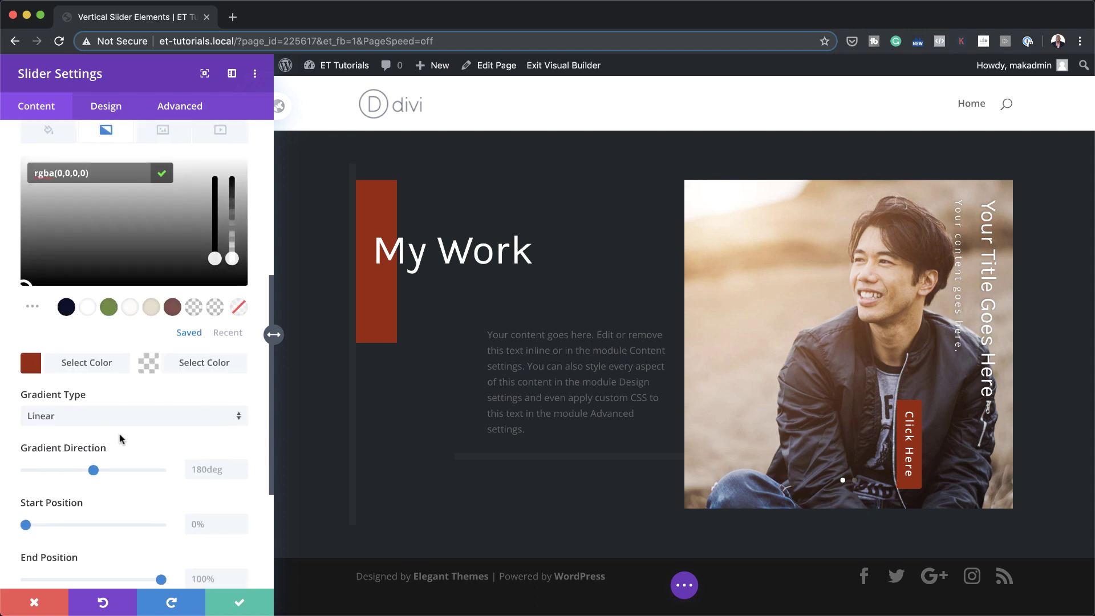
scroll(126, 436, down, 2)
click(206, 476)
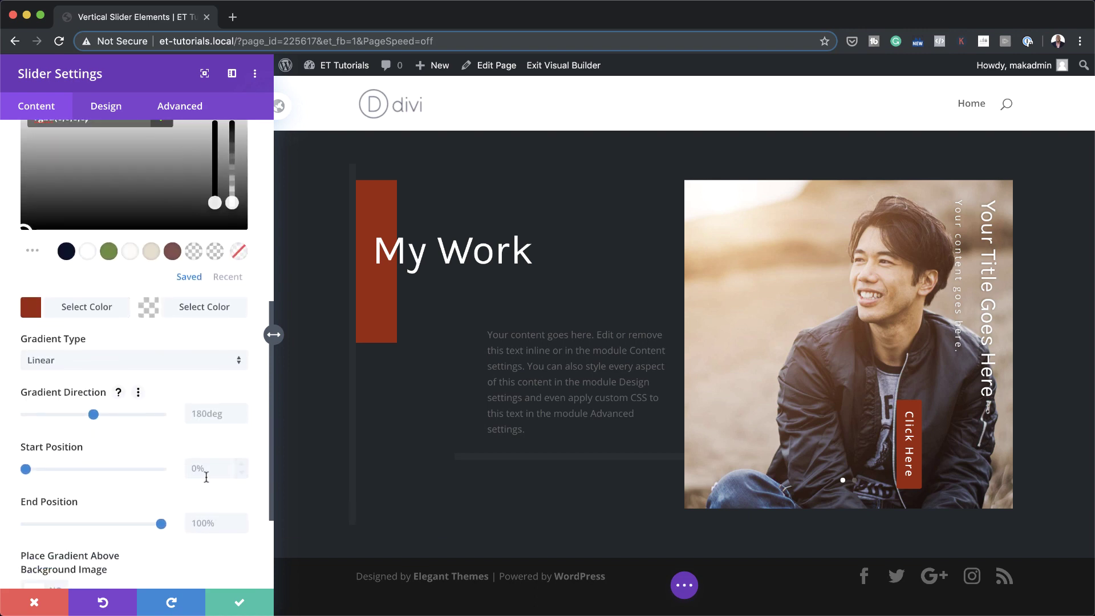
text(12)
click(205, 469)
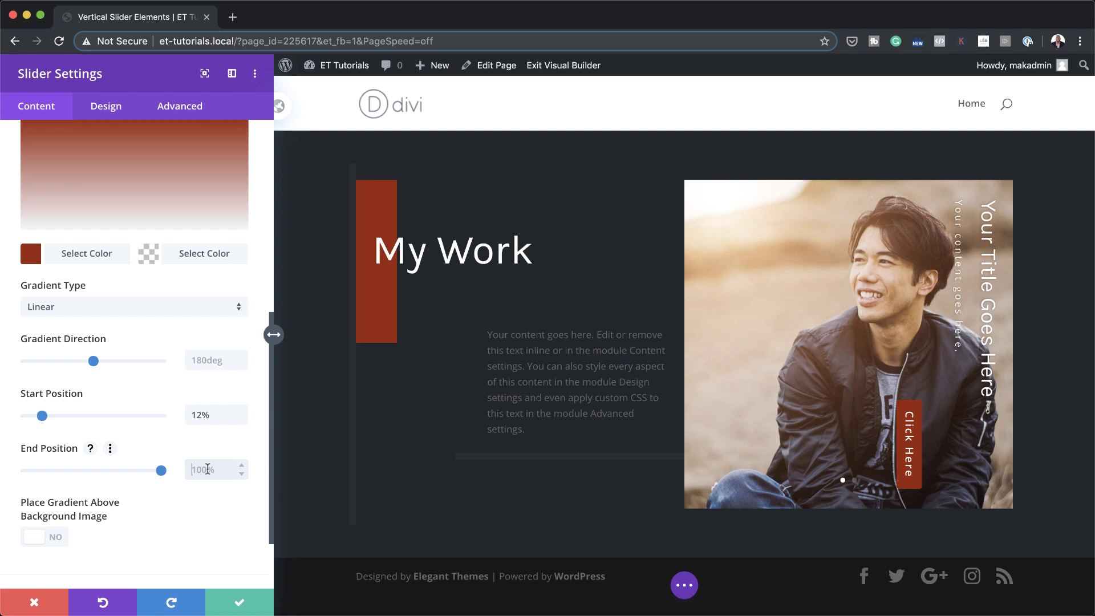
key(BackSpace)
key(BackSpace)
key(BackSpace)
key(BackSpace)
text(0%)
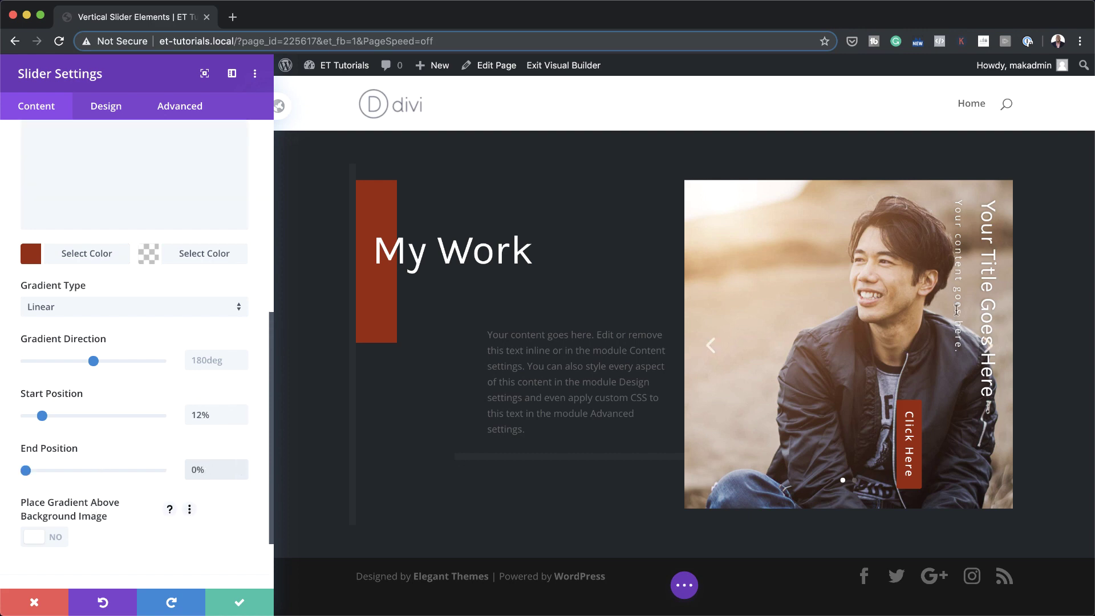
scroll(129, 536, down, 3)
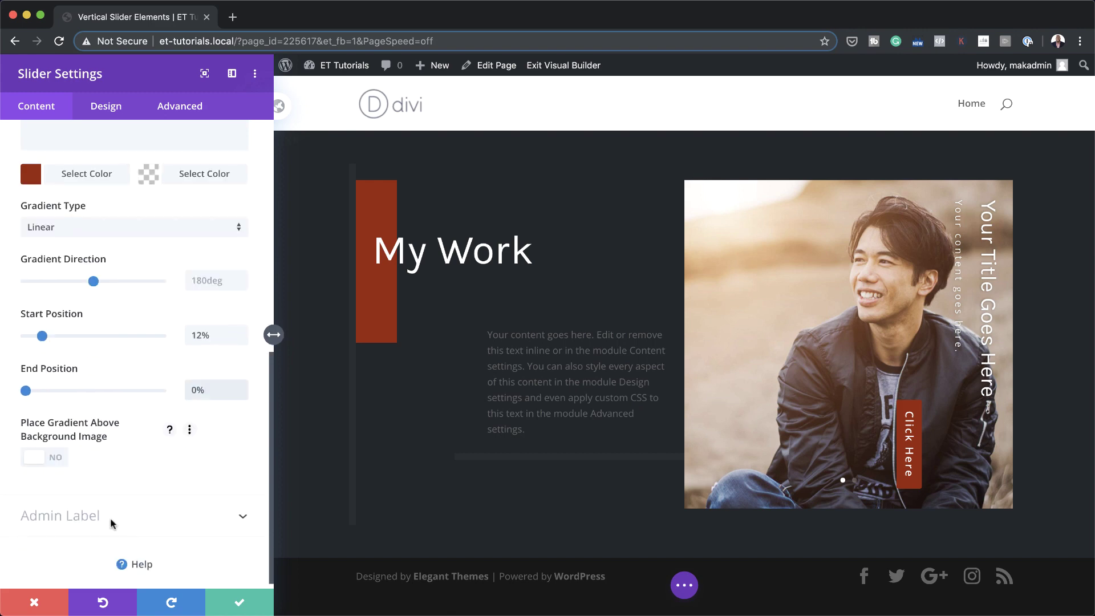
click(58, 463)
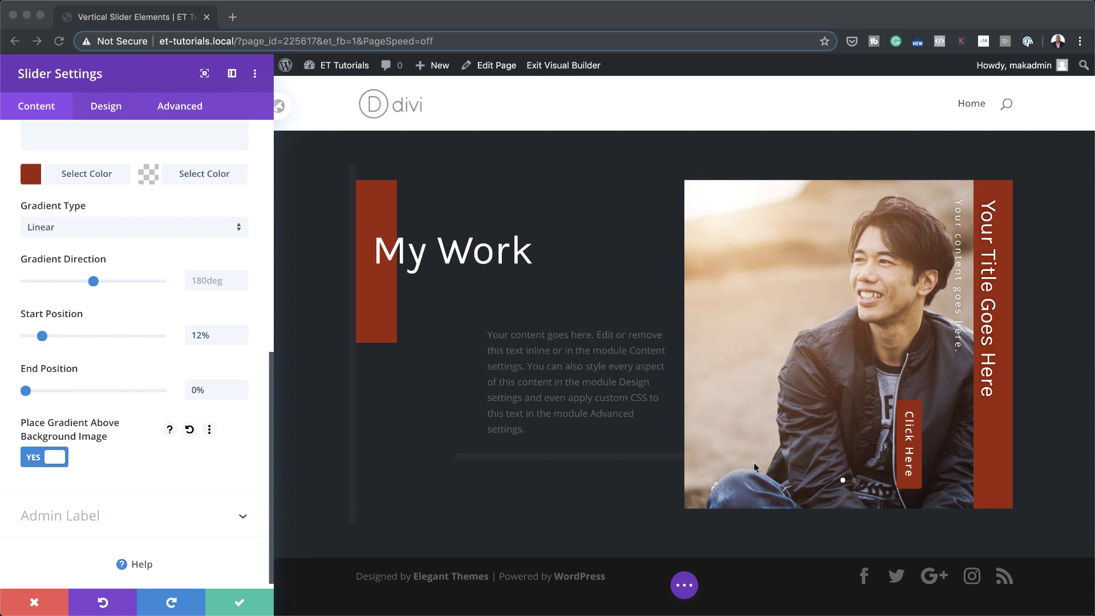
Rotate the slide button back to horizontal with the custom CSS "transform: rotate(-90deg);" for the Slide Button element
click(181, 108)
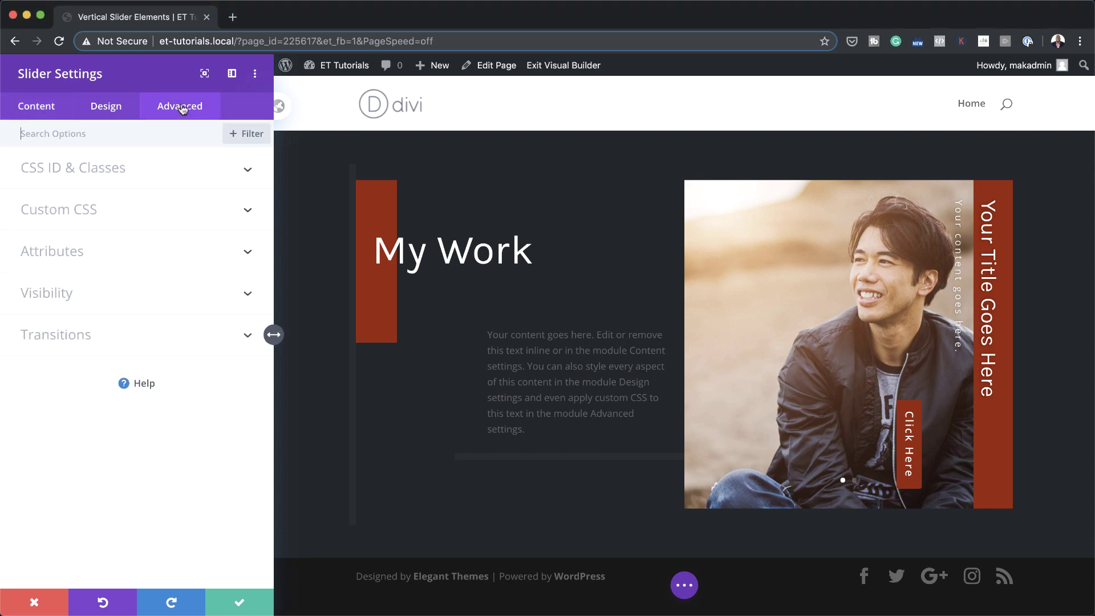
click(89, 212)
scroll(157, 388, down, 5)
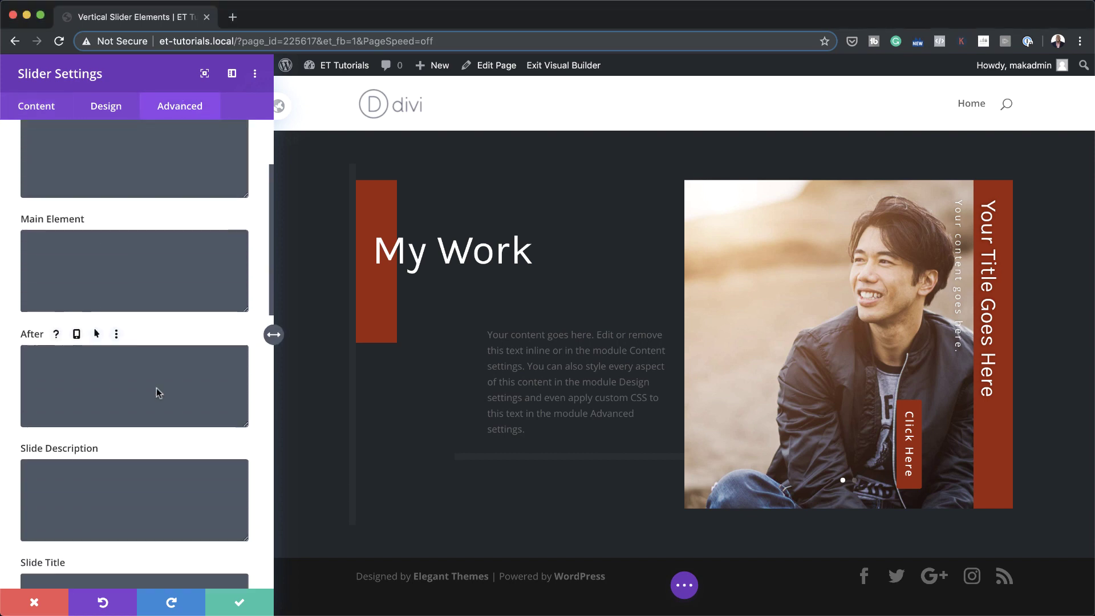
scroll(157, 388, down, 3)
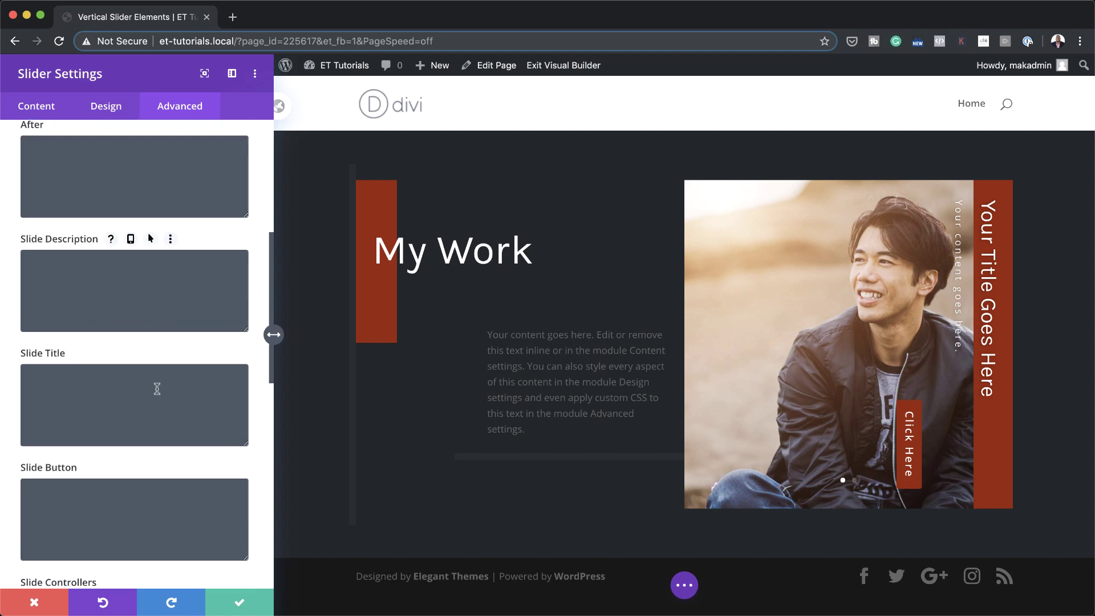
click(83, 451)
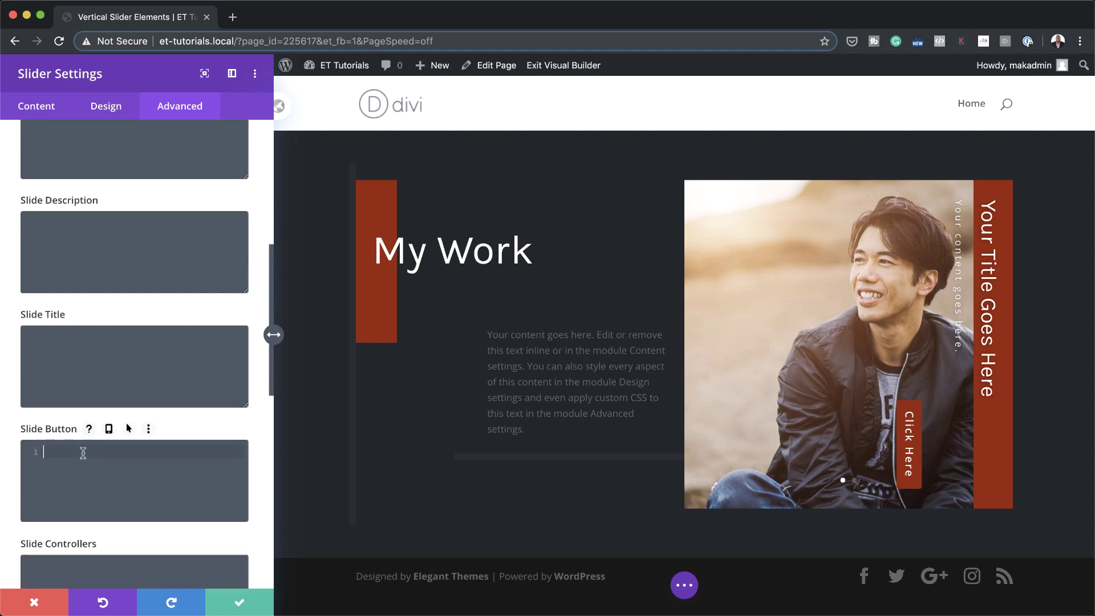
text(transform: rotate(-90deg);)
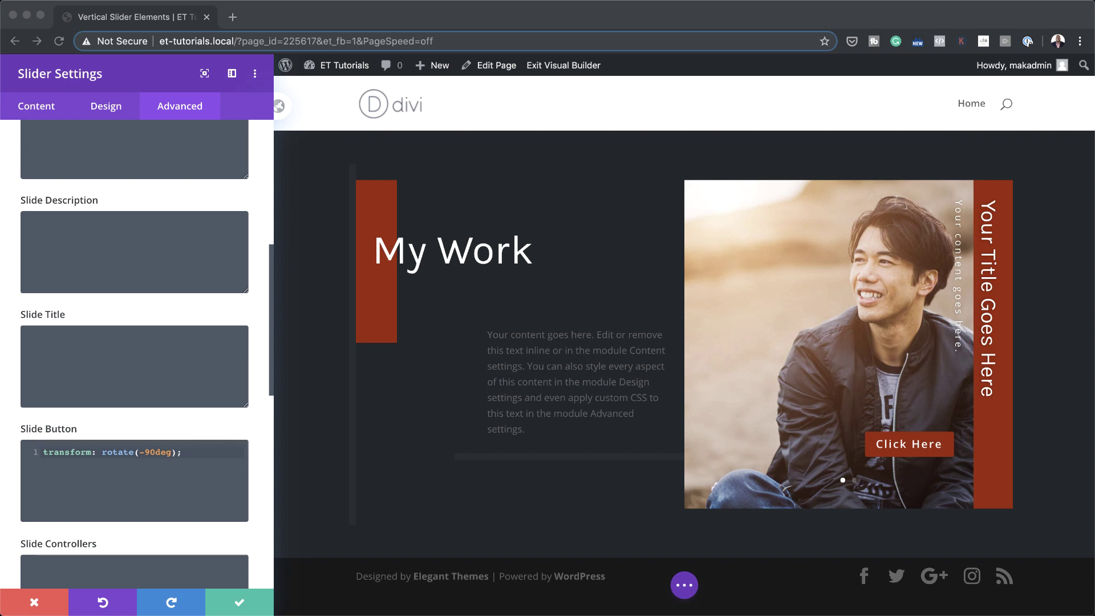
Add the custom CSS "transform: rotate(-90deg); font-size: 80px;" to the Slide Arrows element and save the slider settings
scroll(207, 409, down, 5)
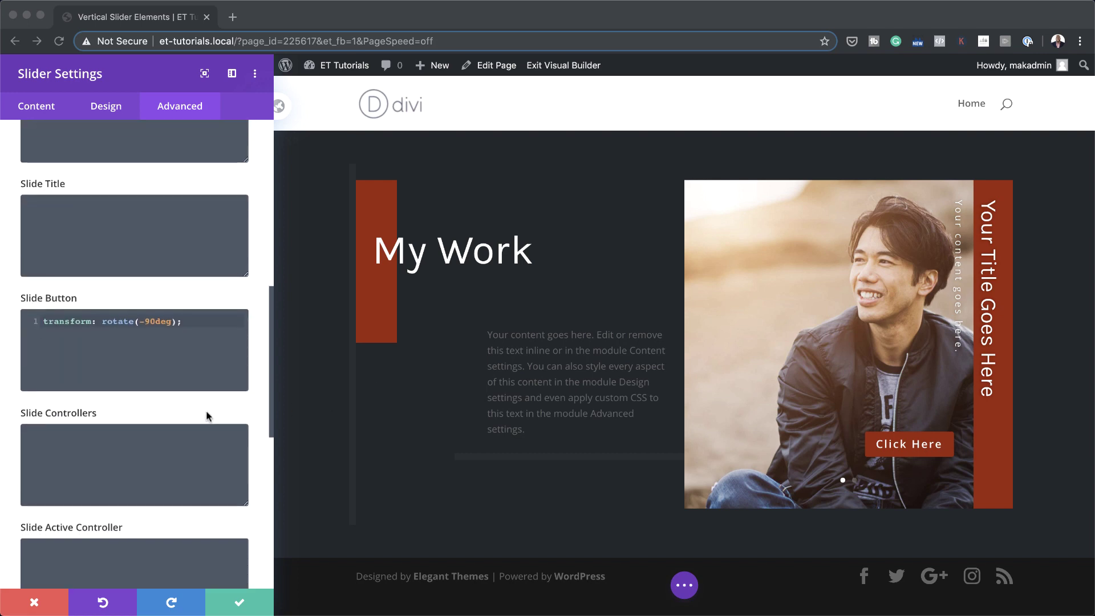
scroll(207, 415, down, 10)
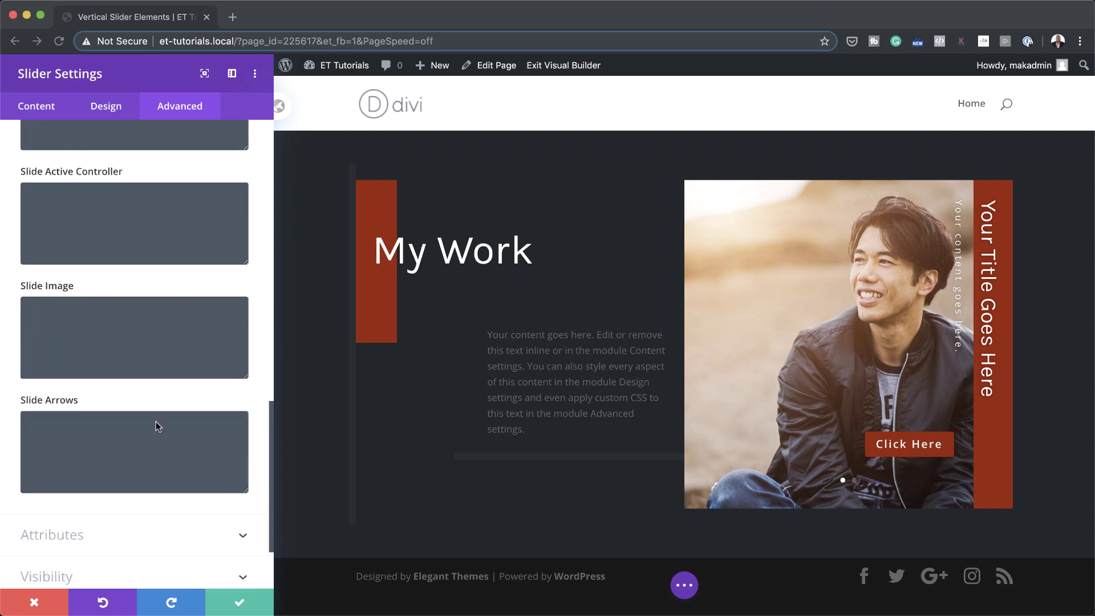
click(136, 426)
text(transform: rotate(-90deg); font-size: 80px;)
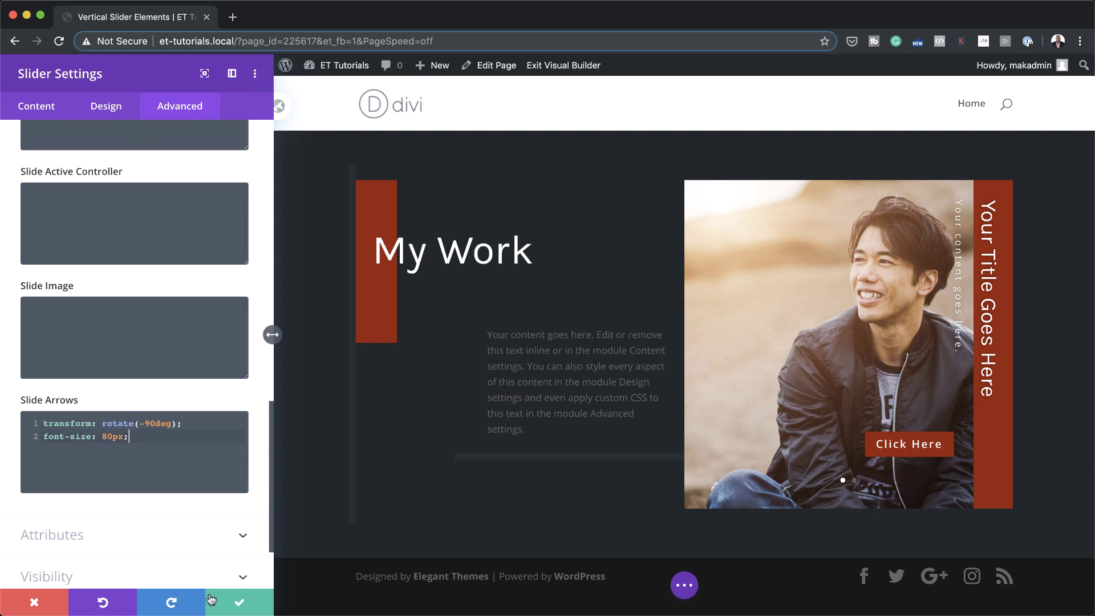
click(238, 602)
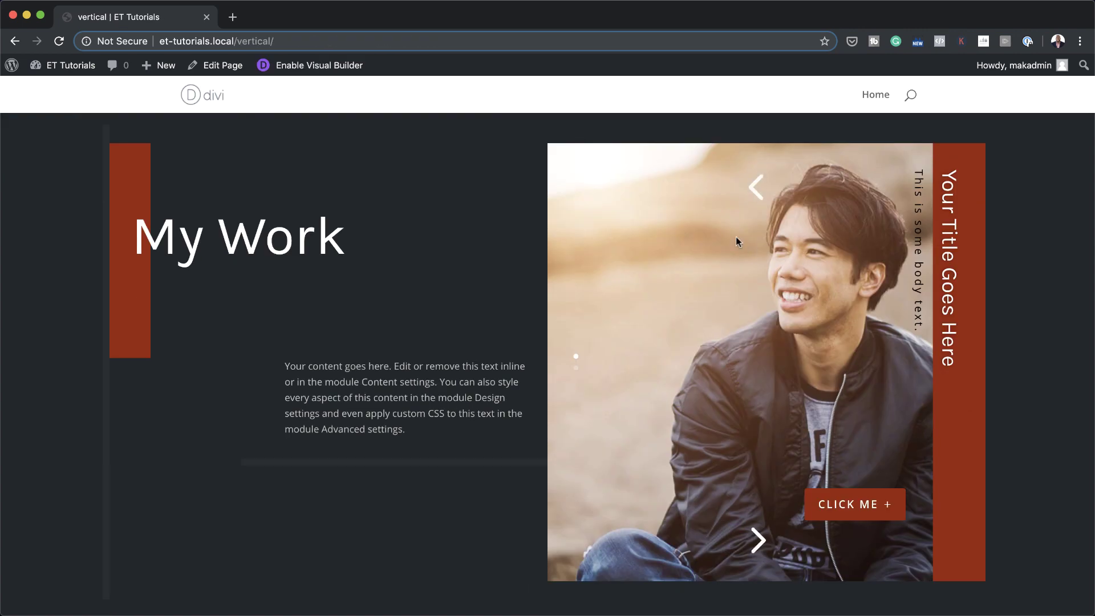
Test the slider's upper navigation arrow on the published page by switching to the other slide
click(757, 185)
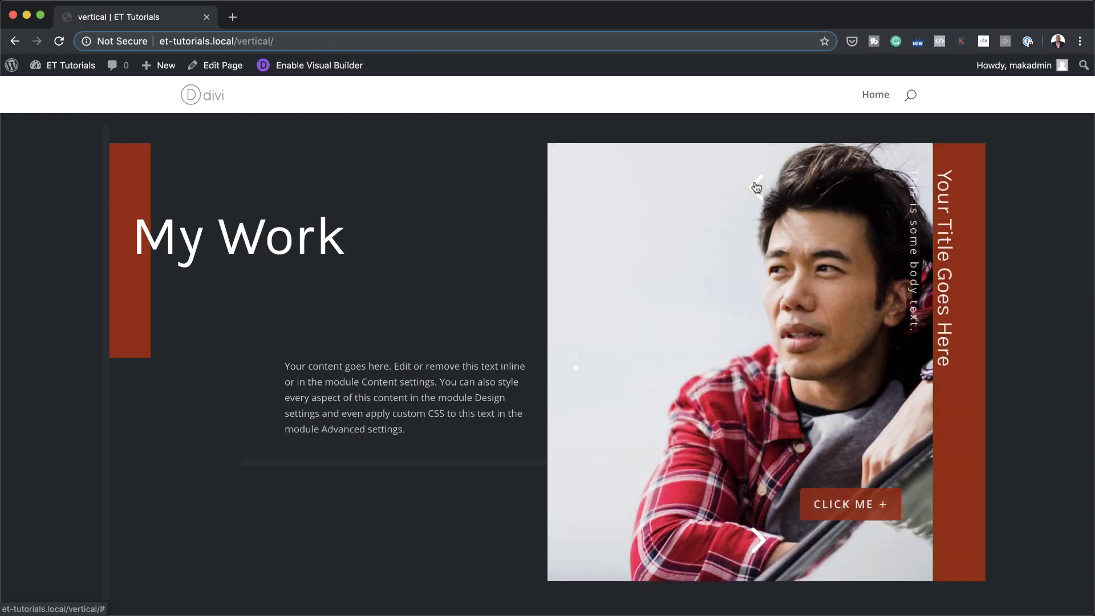